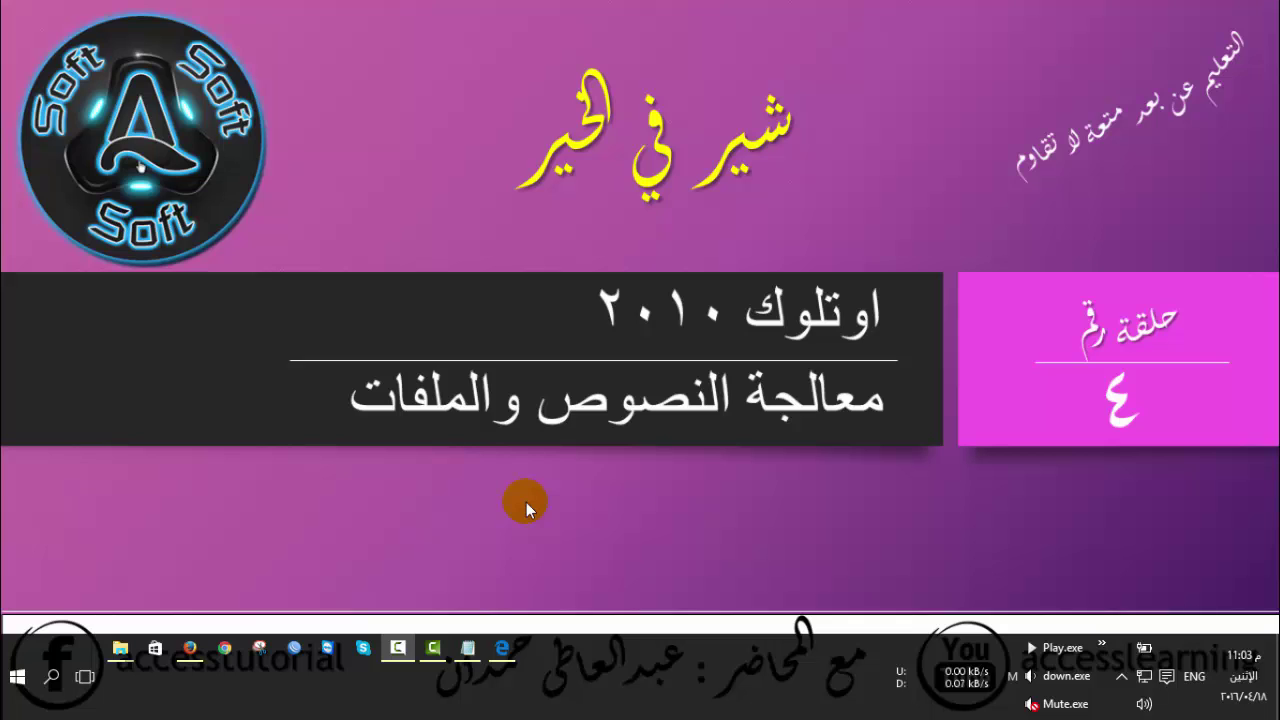
# - Launch Microsoft Outlook 2010 from the Start menu's Microsoft Office app group
pyautogui.click(27, 678)
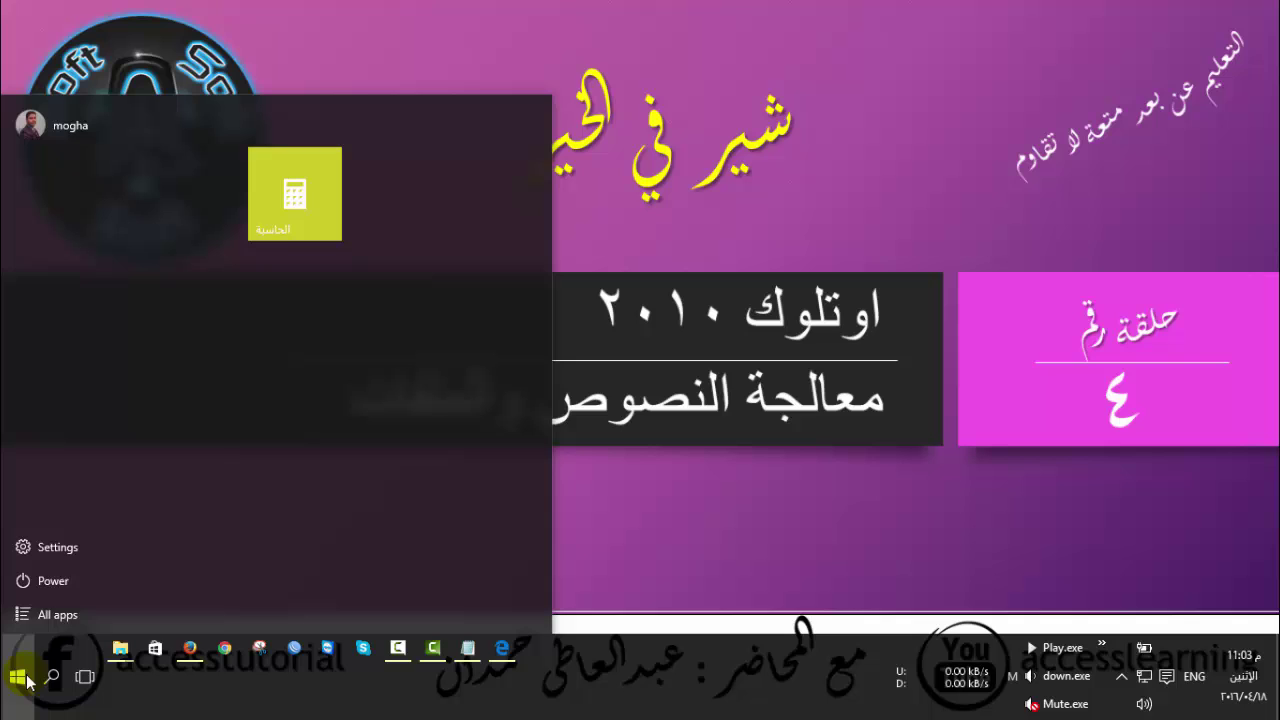
pyautogui.click(33, 613)
pyautogui.scroll(-1, 87, 474)
pyautogui.scroll(-2, 87, 474)
pyautogui.scroll(-1, 87, 474)
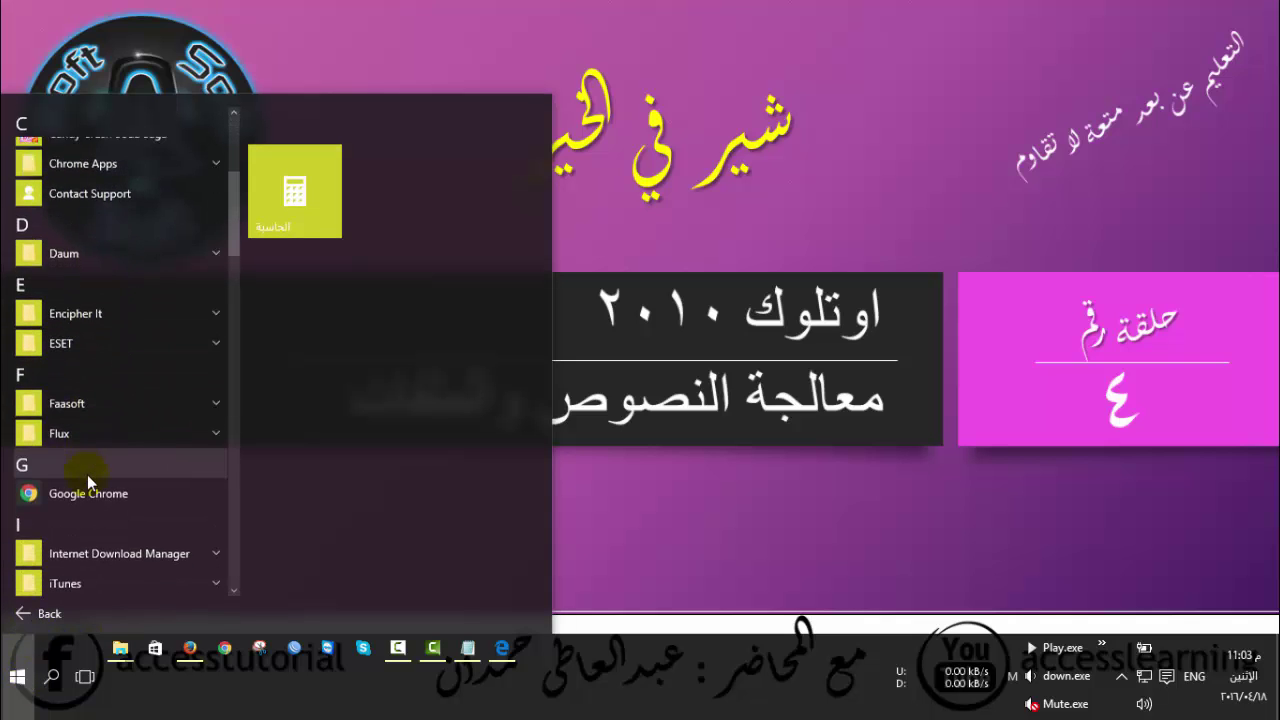
pyautogui.scroll(-2, 87, 474)
pyautogui.scroll(-1, 62, 488)
pyautogui.scroll(-1, 62, 488)
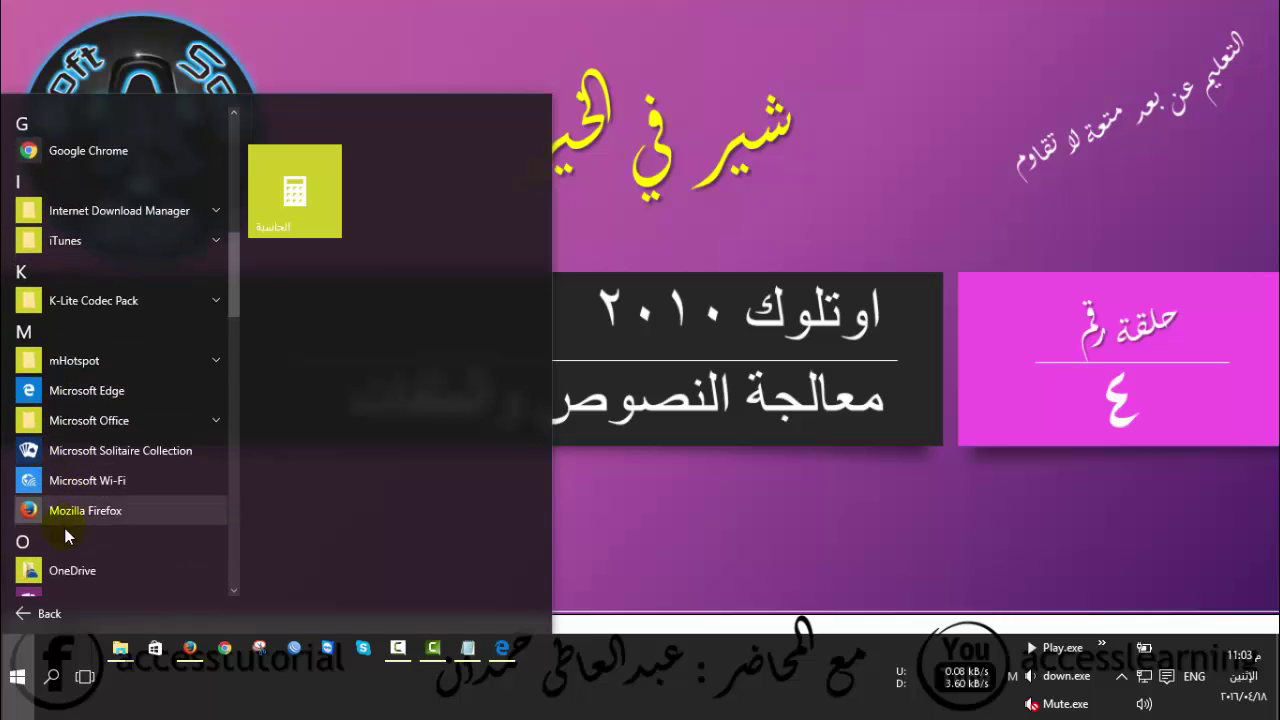
pyautogui.click(63, 420)
pyautogui.scroll(-1, 120, 507)
pyautogui.scroll(-3, 120, 507)
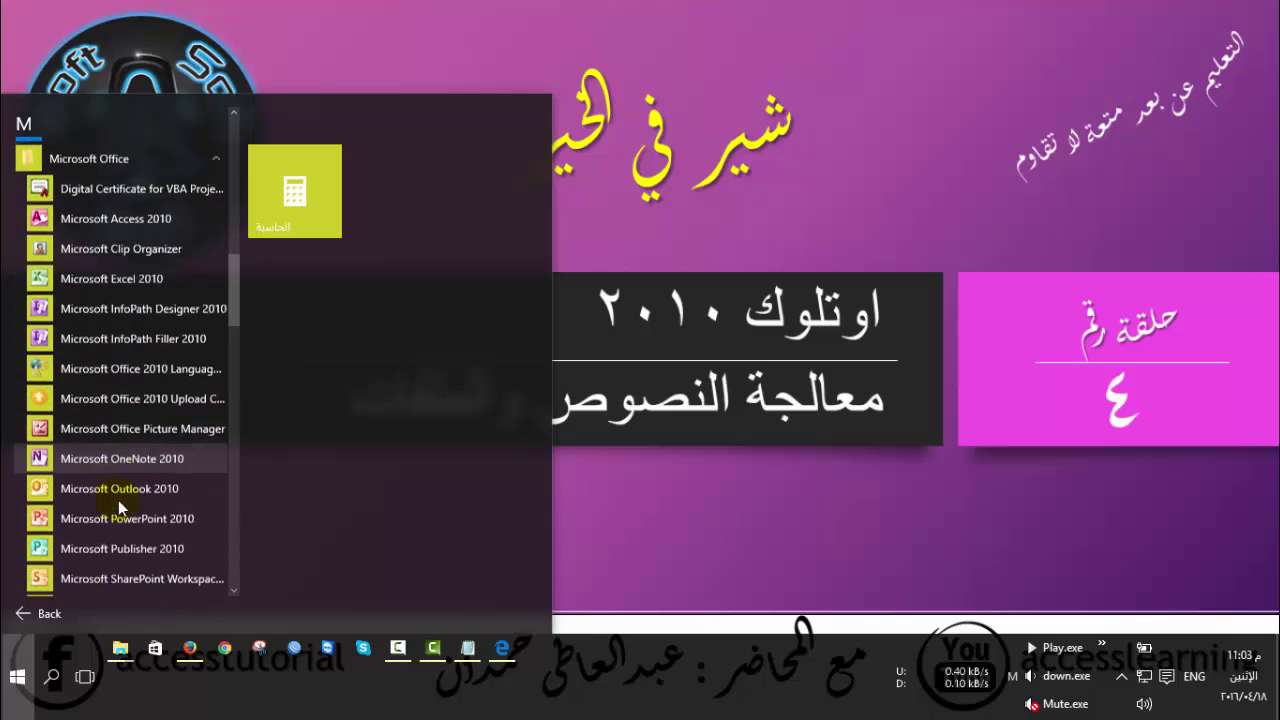
pyautogui.scroll(-1, 120, 507)
pyautogui.click(110, 452)
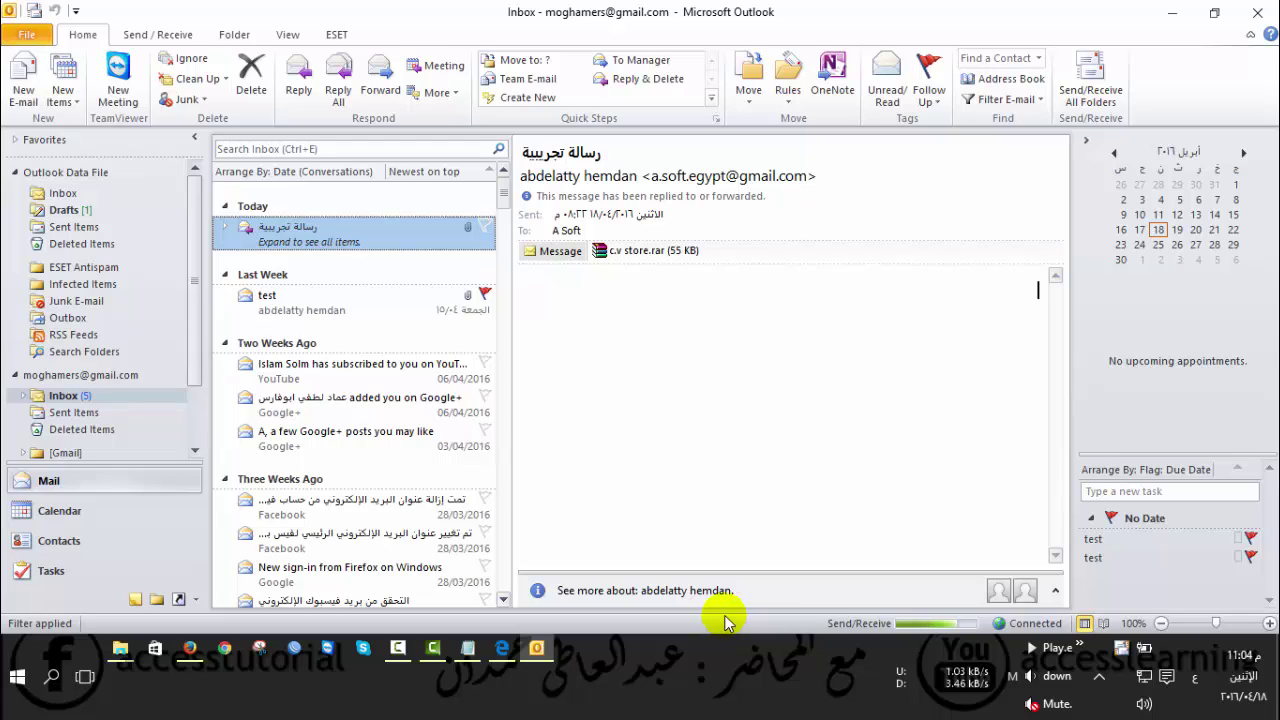
# - Create a new blank e-mail and place the caret in its message body
pyautogui.click(23, 85)
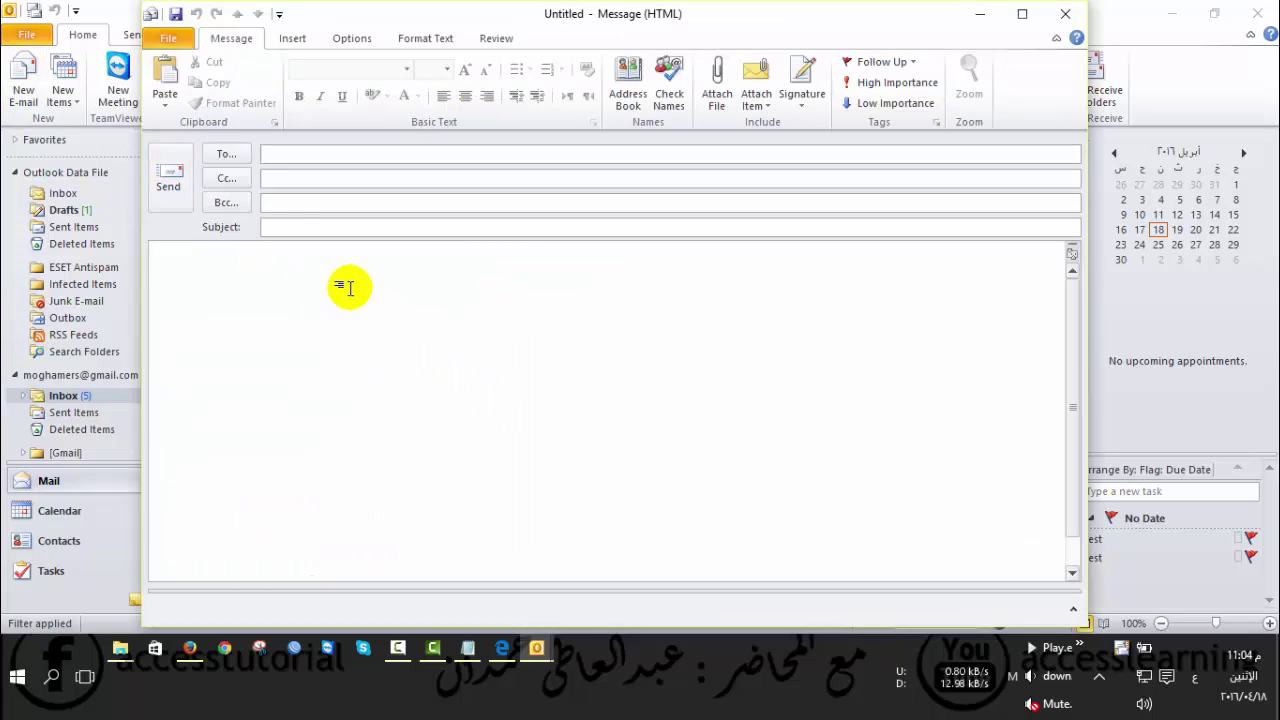
pyautogui.click(352, 322)
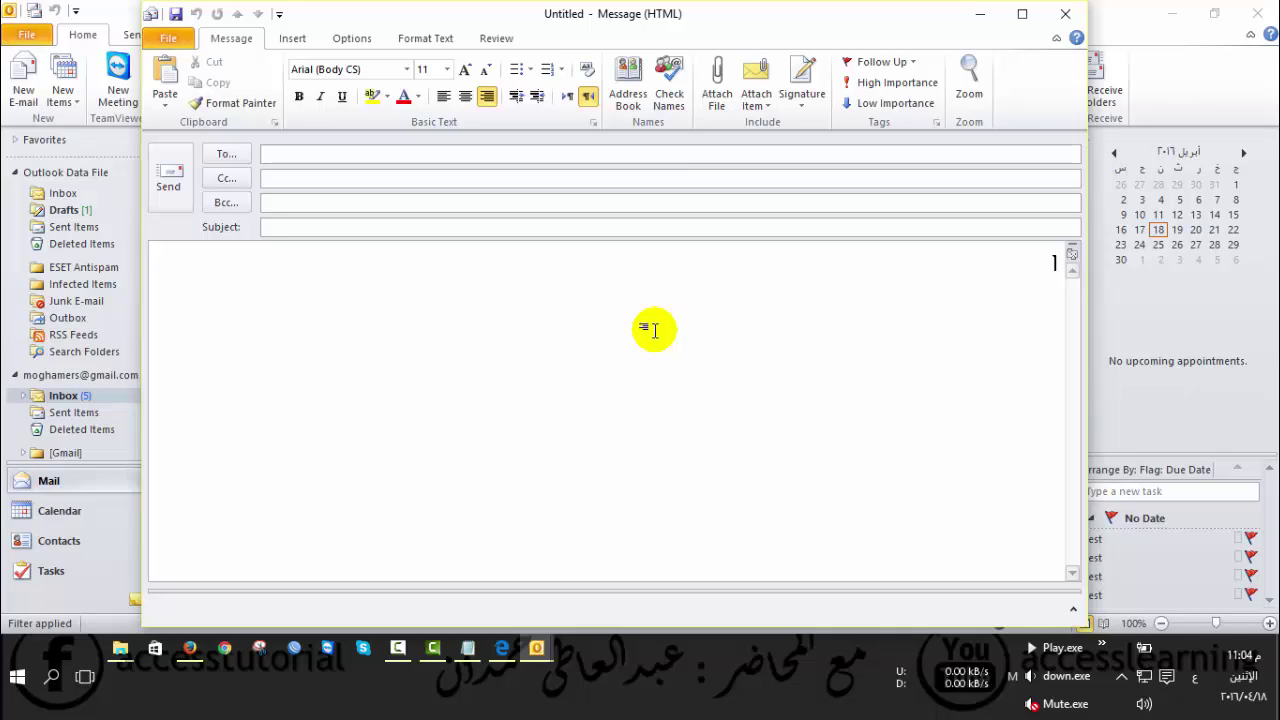
# - Switch input to English and toggle the body's text direction, ending on left-to-right
pyautogui.hotkey('alt', 'shift')
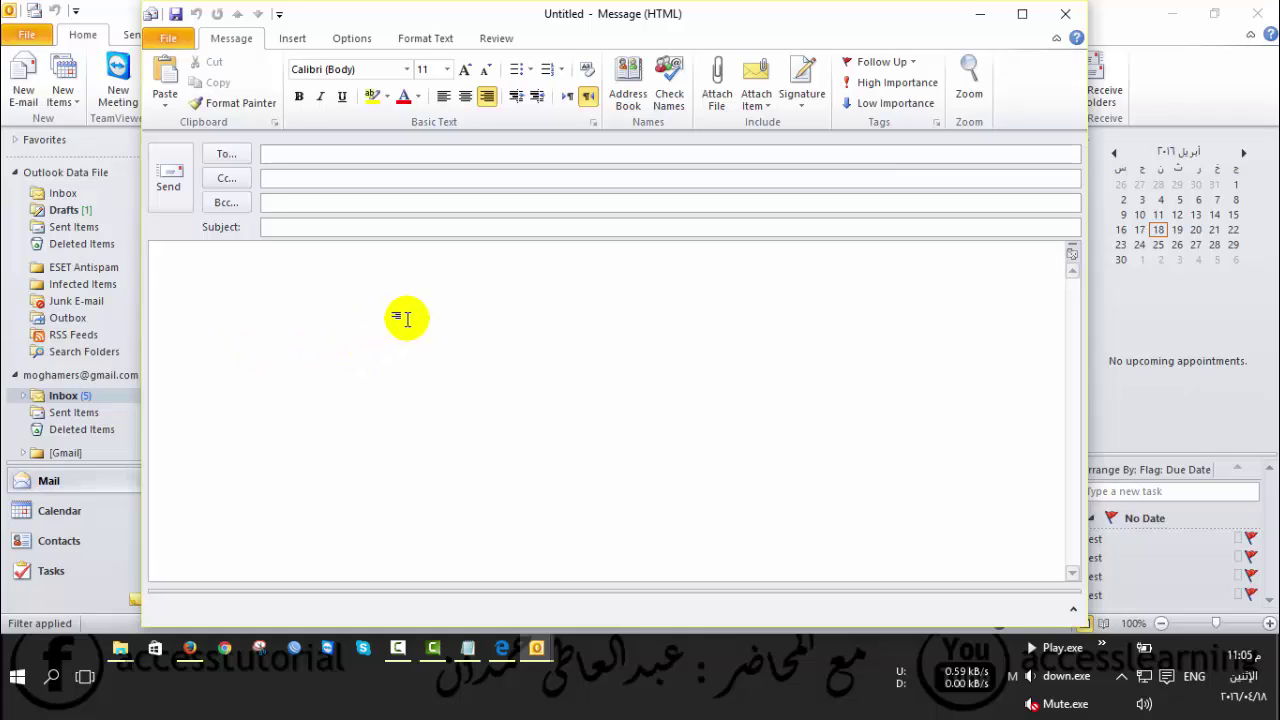
pyautogui.click(566, 104)
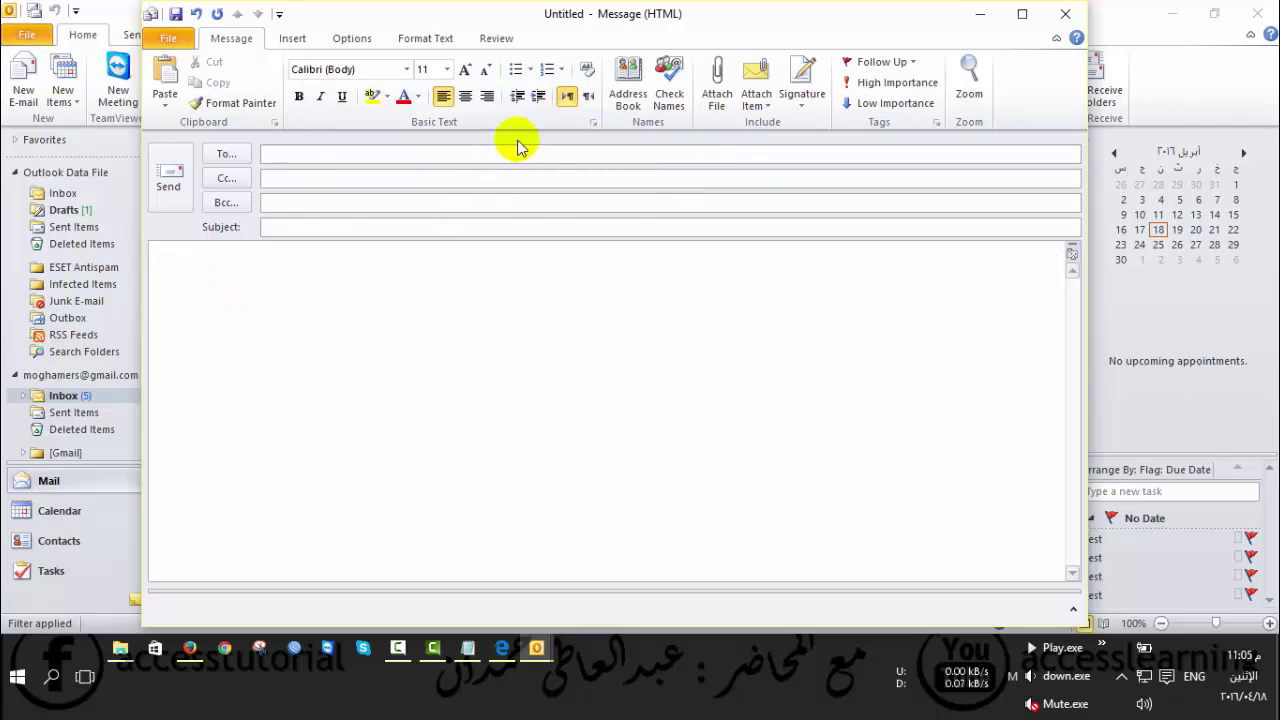
pyautogui.click(588, 97)
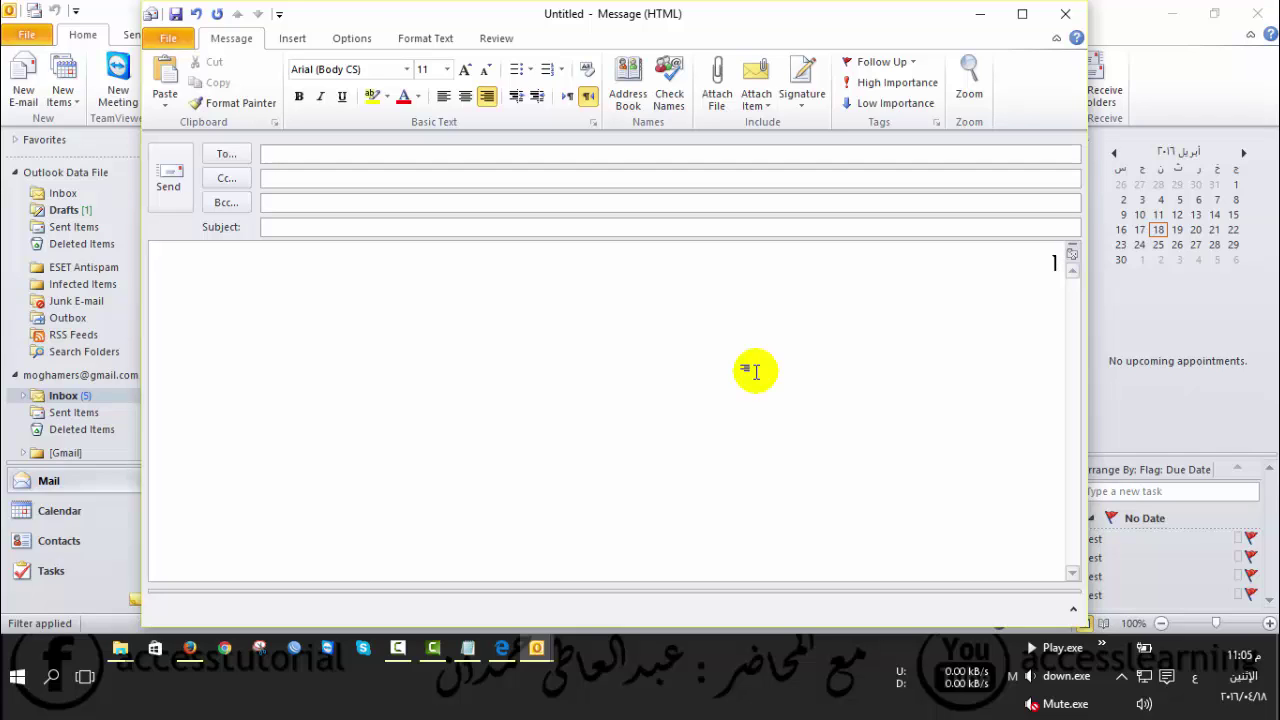
pyautogui.hotkey('ctrl', 'shift')
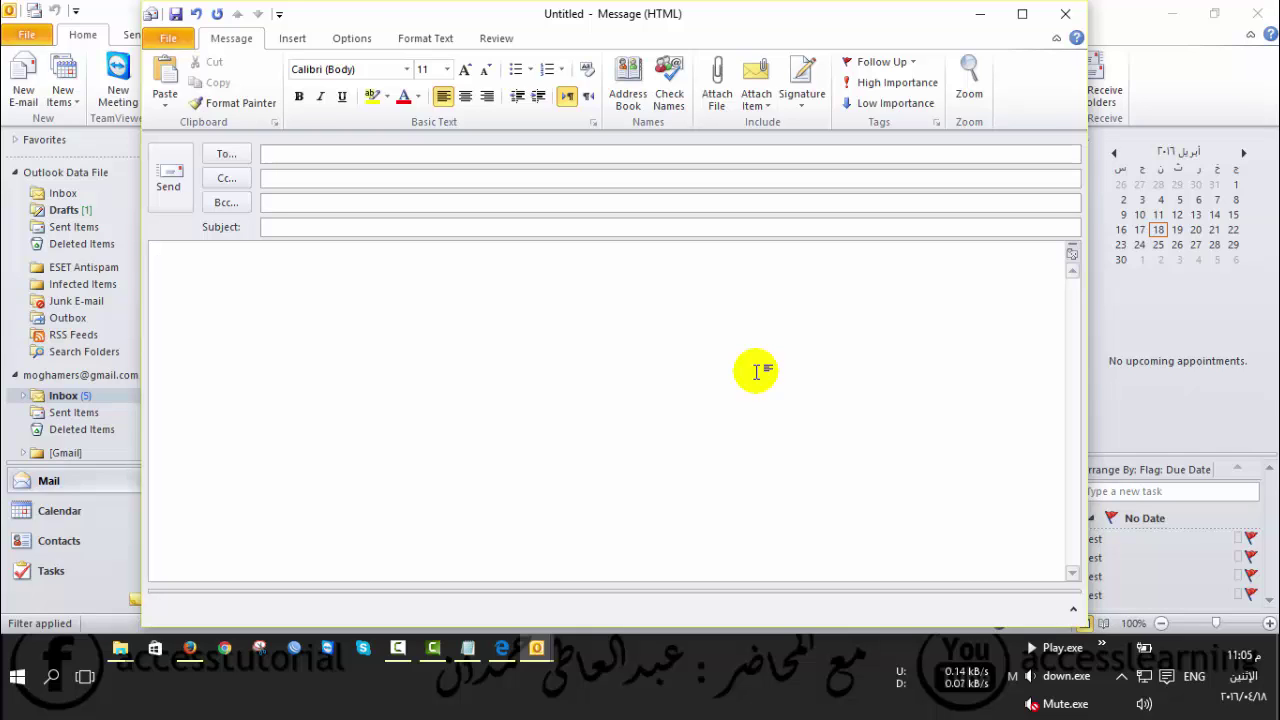
pyautogui.hotkey('ctrl', 'shift')
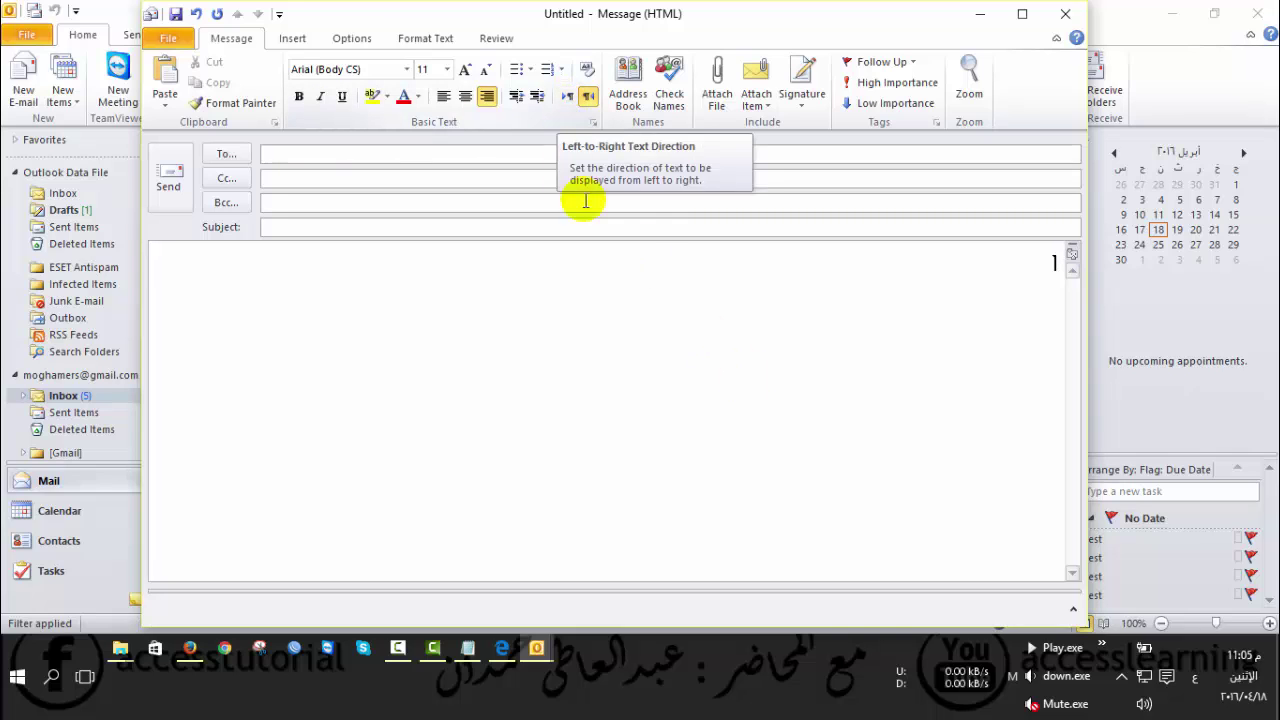
pyautogui.hotkey('ctrl', 'shift')
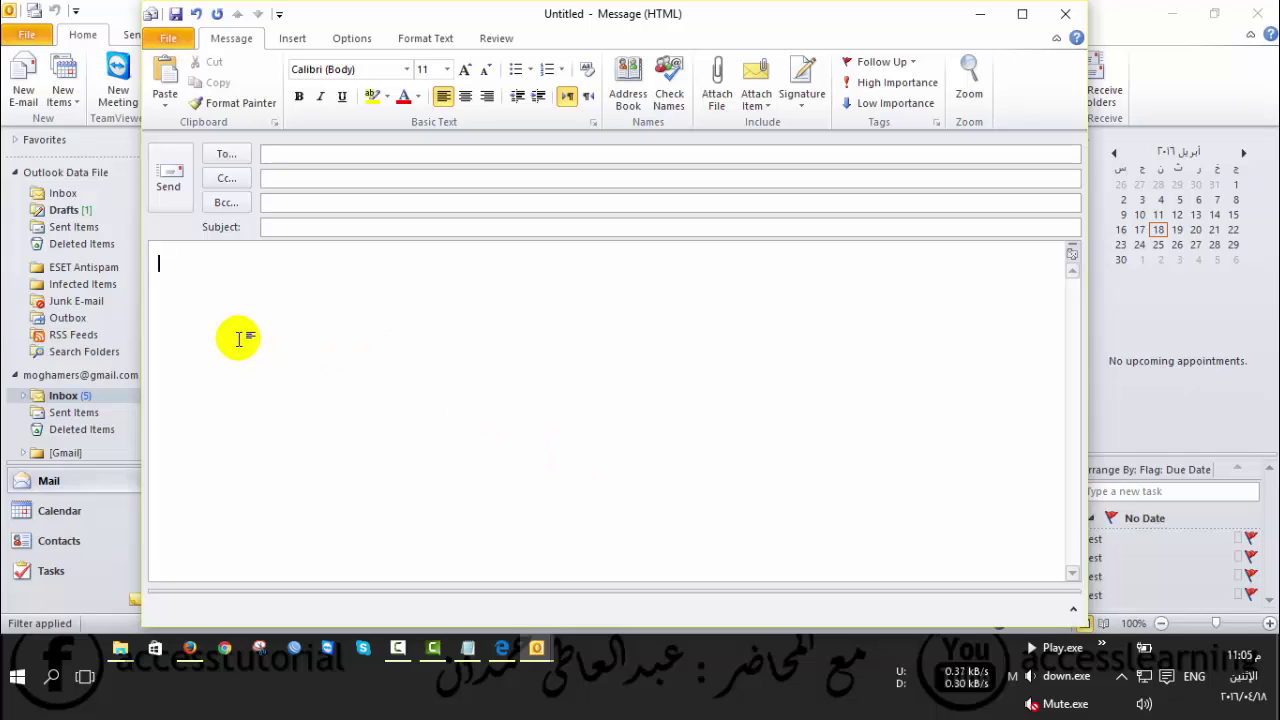
# - Bring the New Text Document (2).txt Notepad window forward and practise selecting its text
pyautogui.click(465, 648)
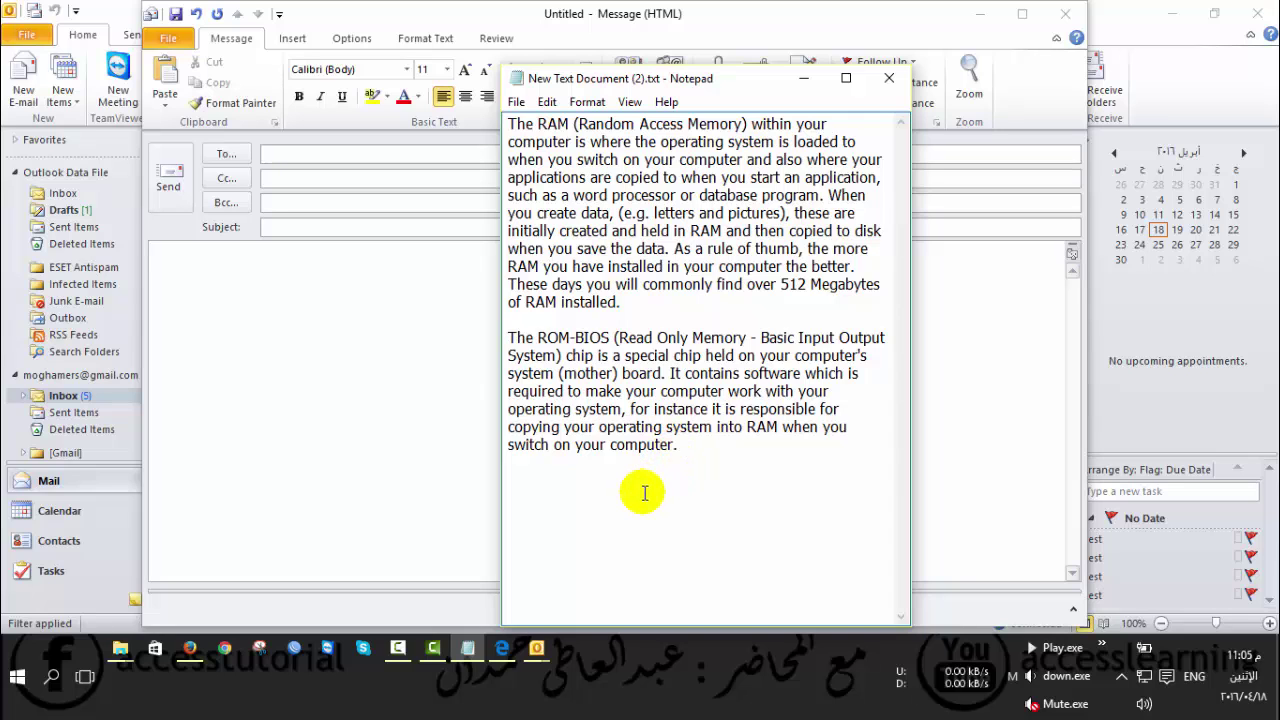
pyautogui.moveTo(678, 445)
pyautogui.mouseDown()
pyautogui.moveTo(532, 100)
pyautogui.moveTo(505, 82)
pyautogui.mouseUp()
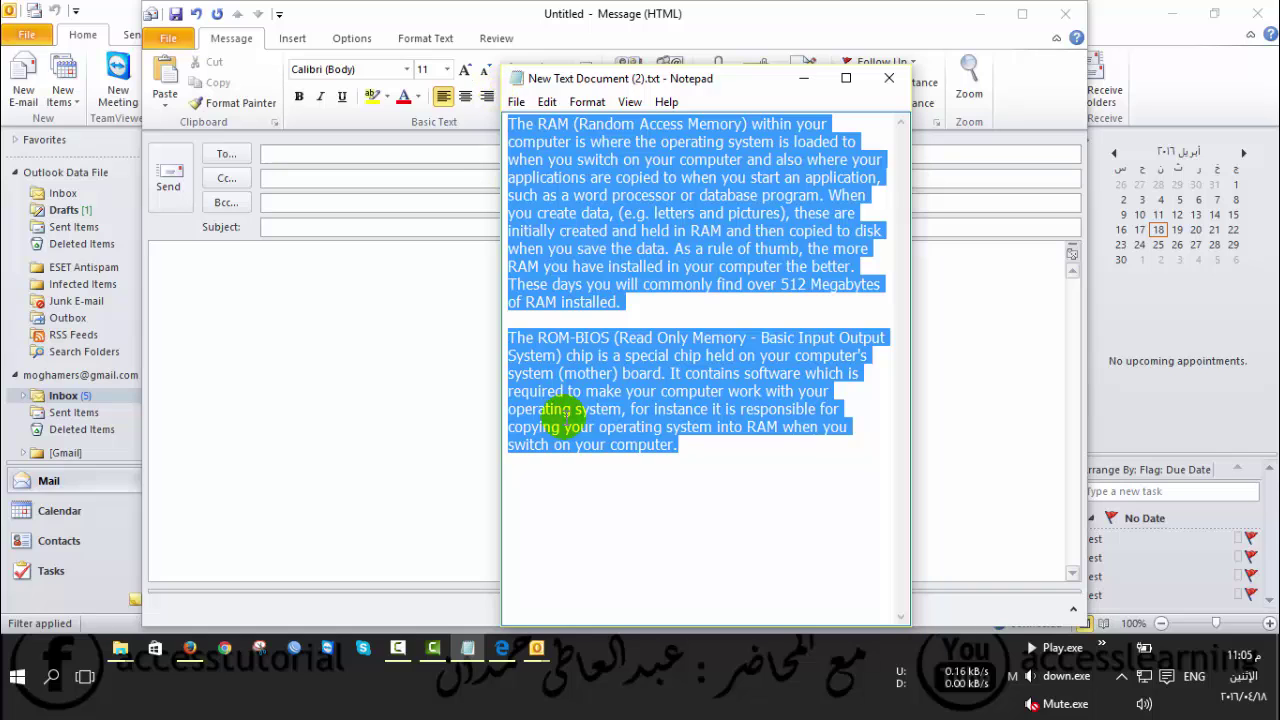
pyautogui.click(644, 450)
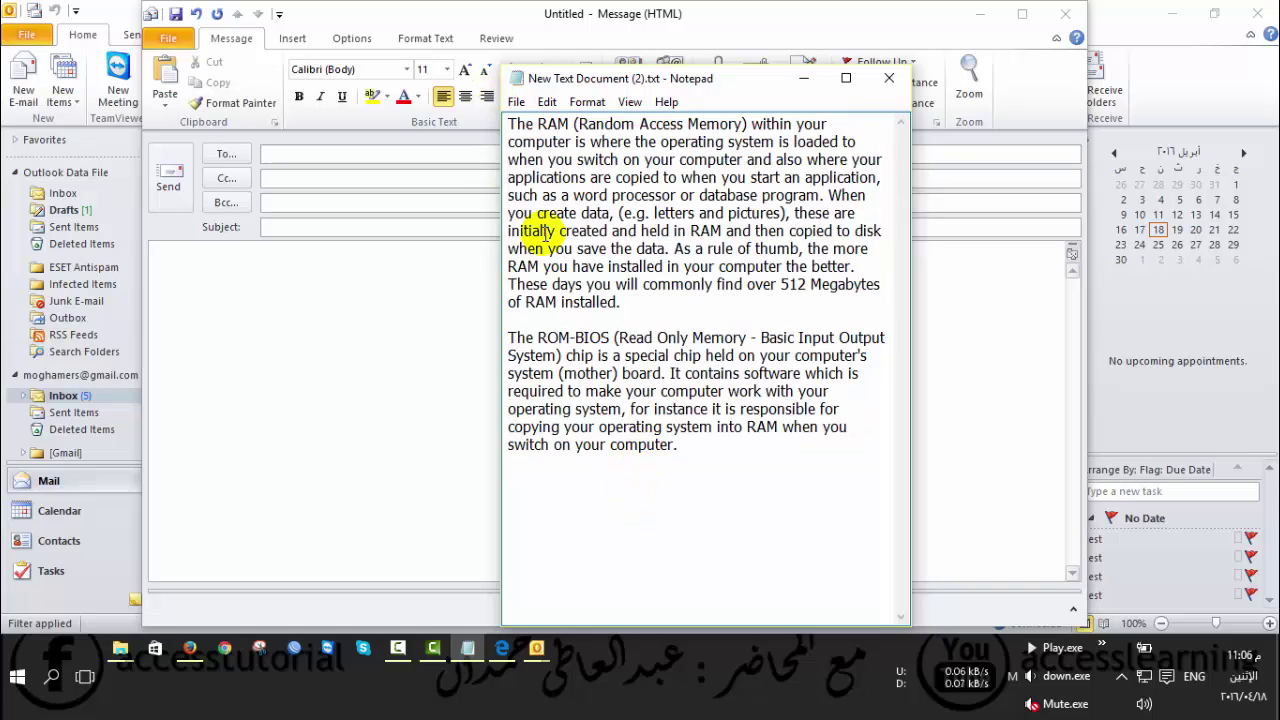
pyautogui.click(507, 126)
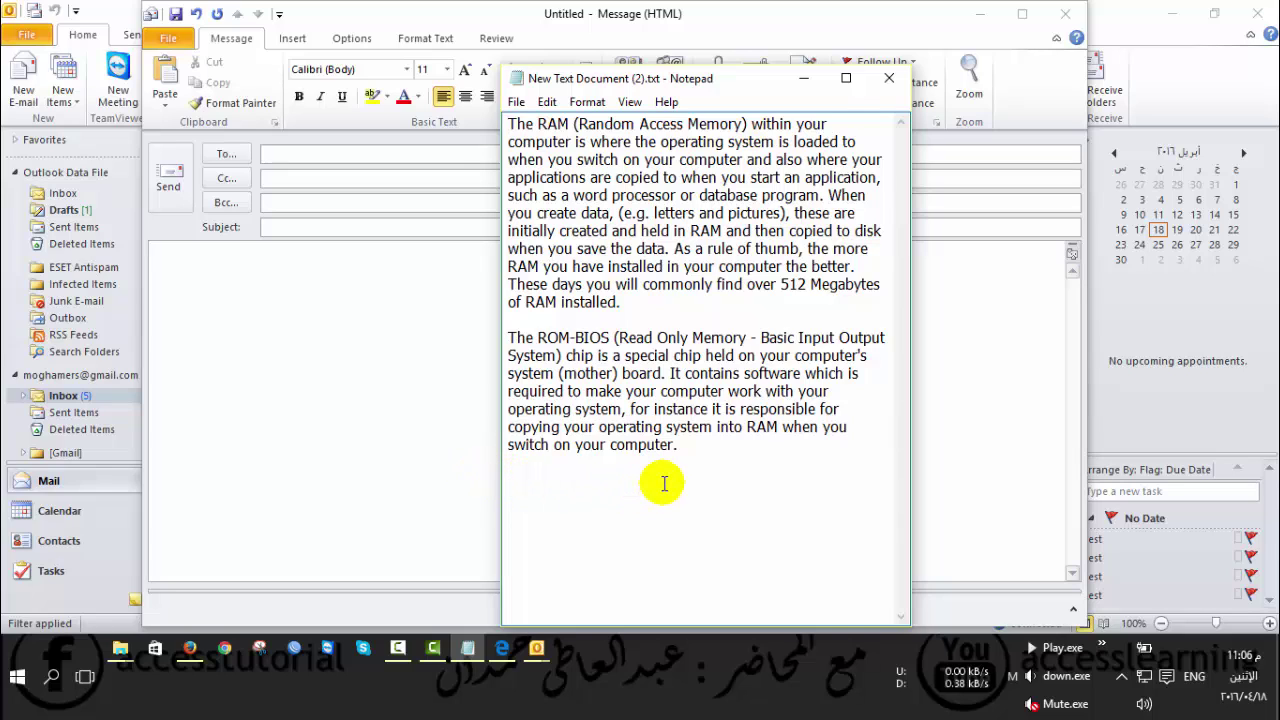
pyautogui.keyDown('shift'); pyautogui.click(676, 448); pyautogui.keyUp('shift')
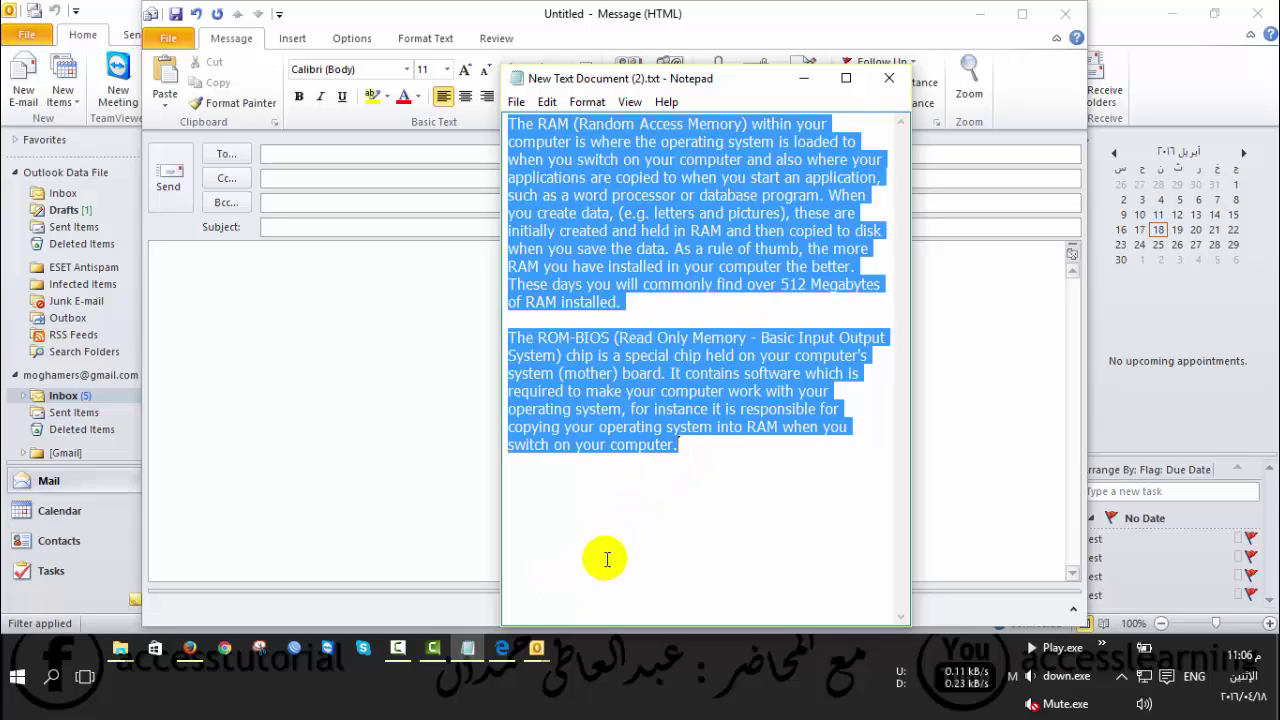
pyautogui.click(622, 391)
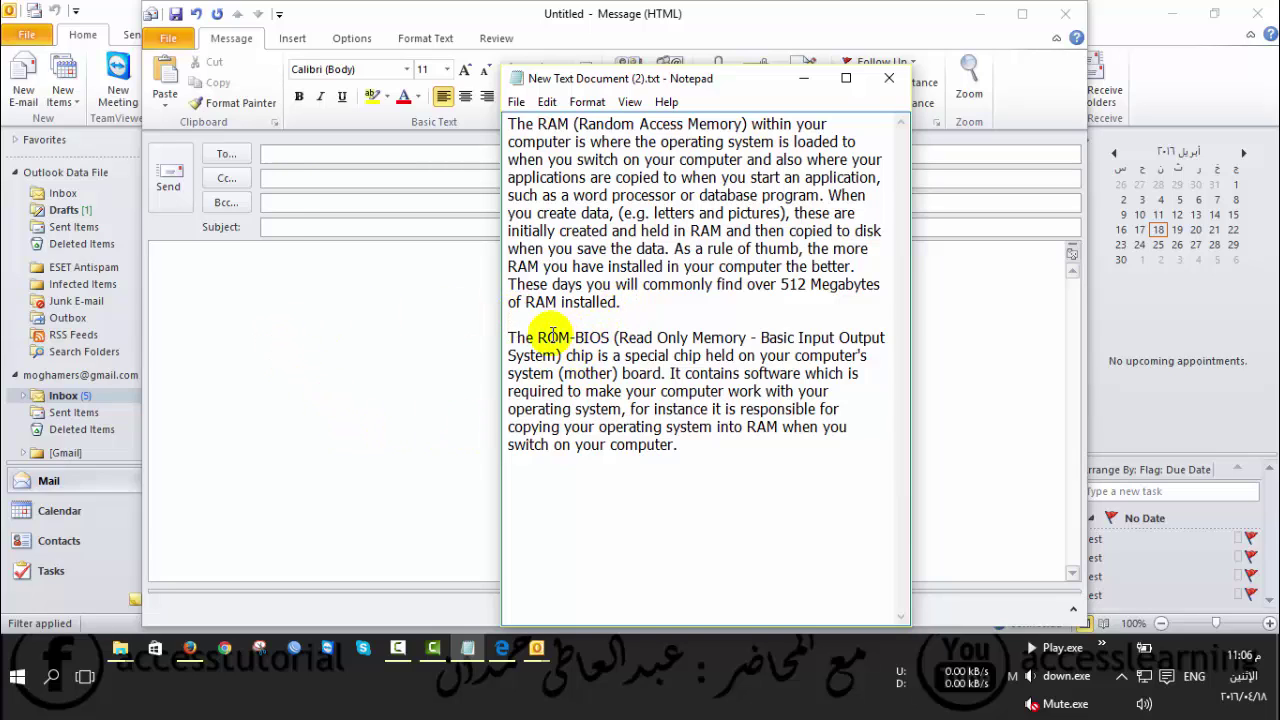
# - Delete and then restore the blank line between the RAM and ROM-BIOS paragraphs
pyautogui.press('BackSpace')
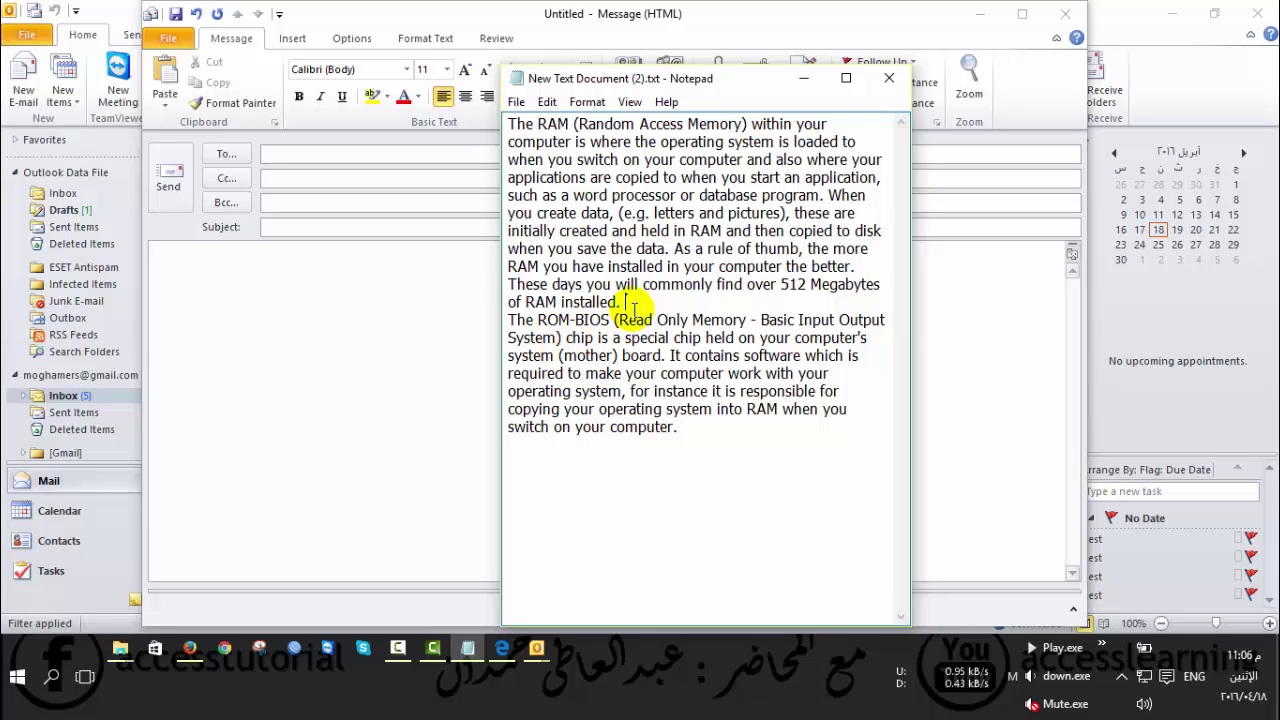
pyautogui.moveTo(623, 301); pyautogui.dragTo(507, 122)
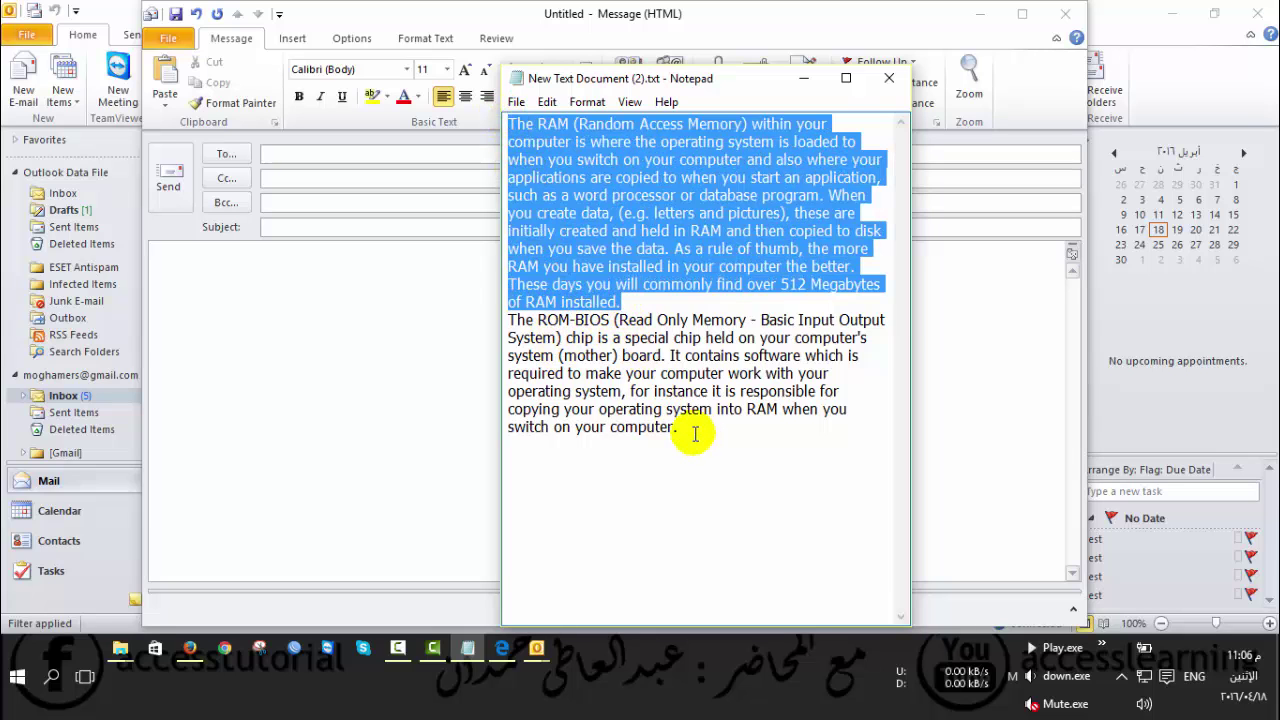
pyautogui.moveTo(679, 427); pyautogui.dragTo(513, 115)
pyautogui.click(586, 300)
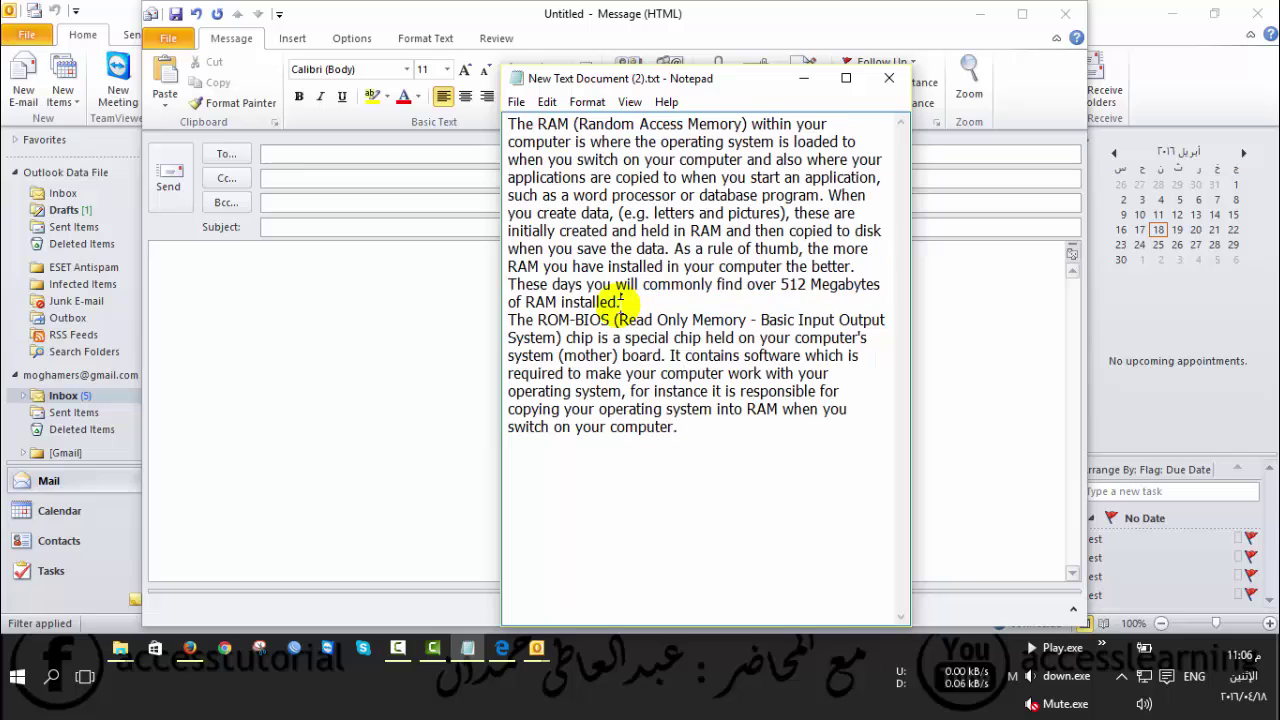
pyautogui.press('Return')
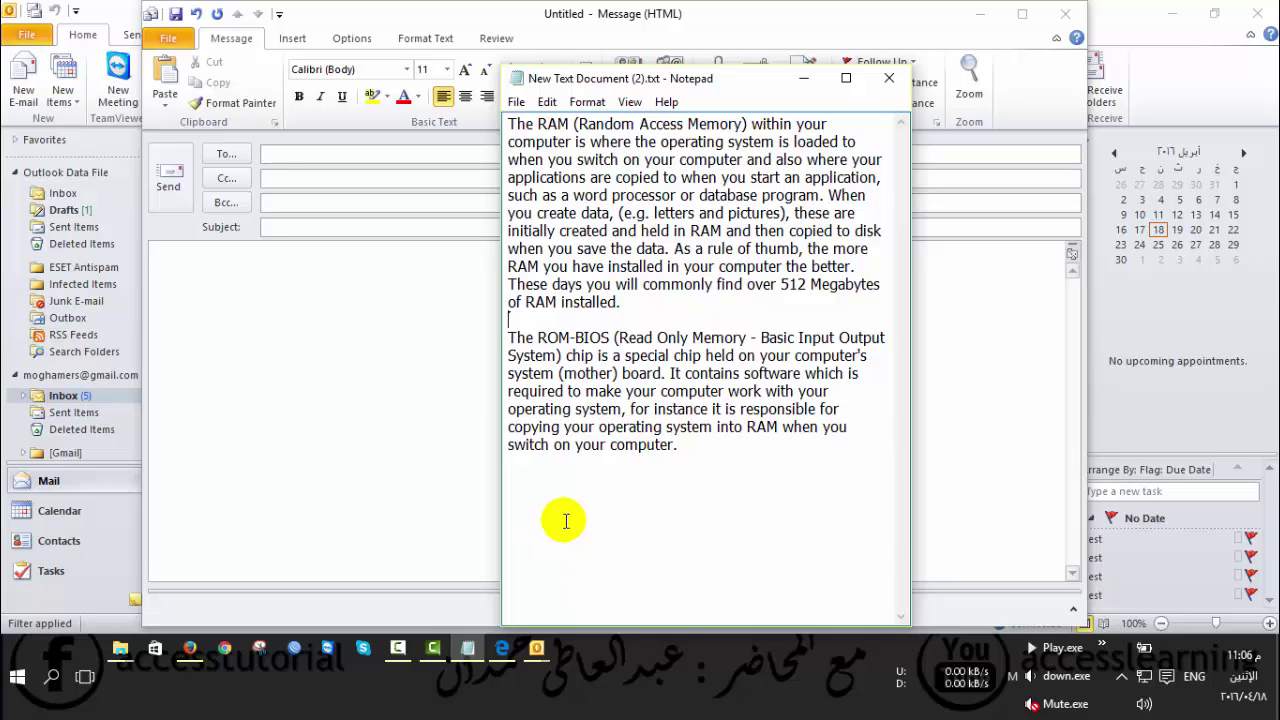
# - Remove the space between "pictures)," and "these" so the RAM paragraph runs continuously
pyautogui.click(789, 213)
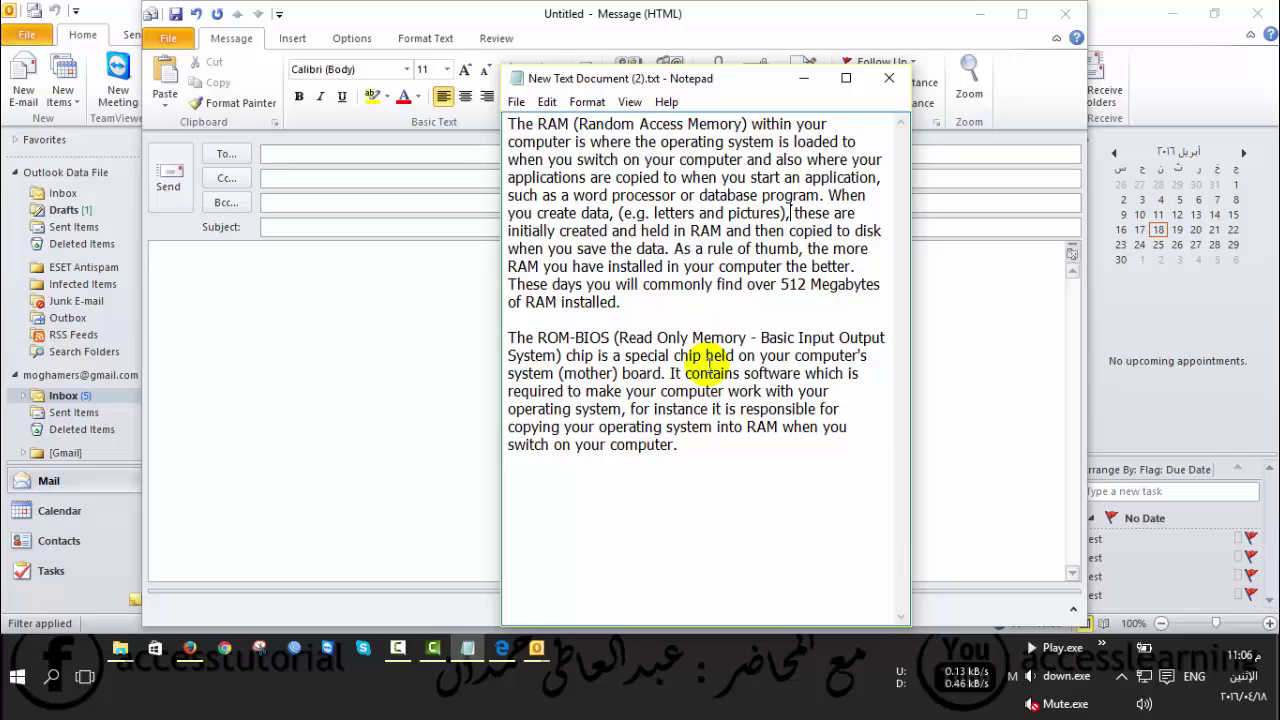
pyautogui.press('Return')
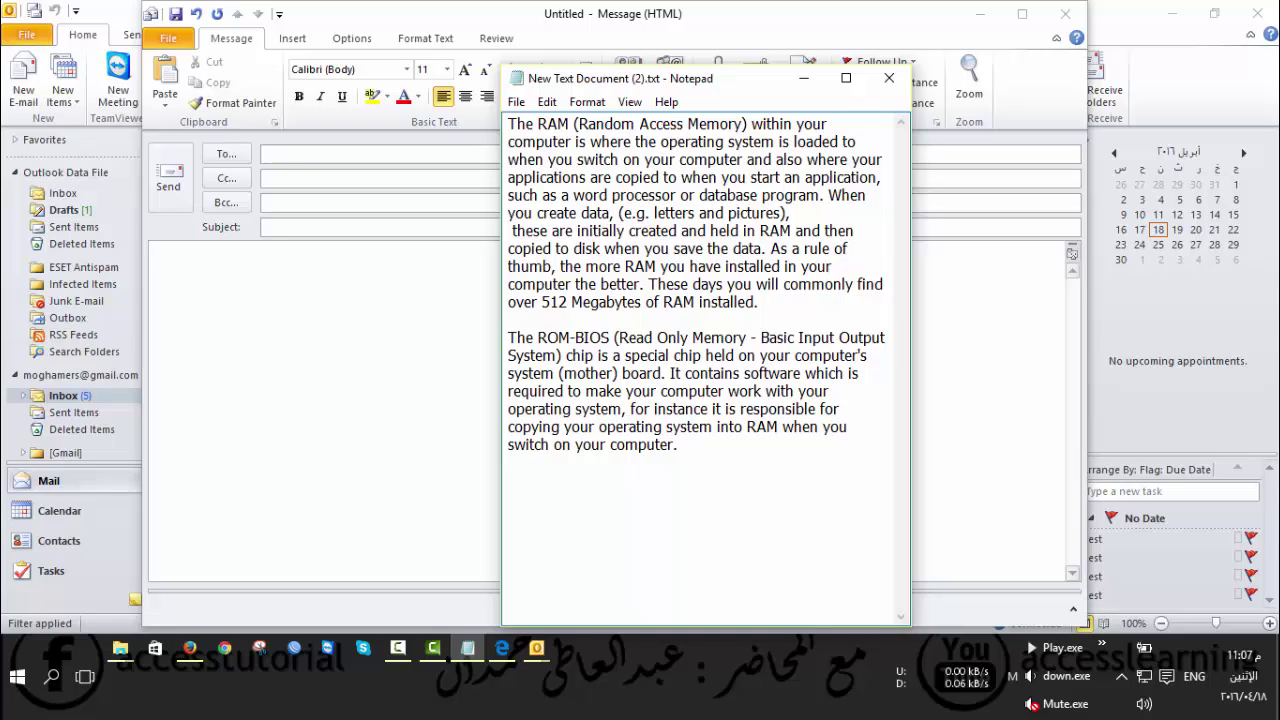
pyautogui.press('Delete')
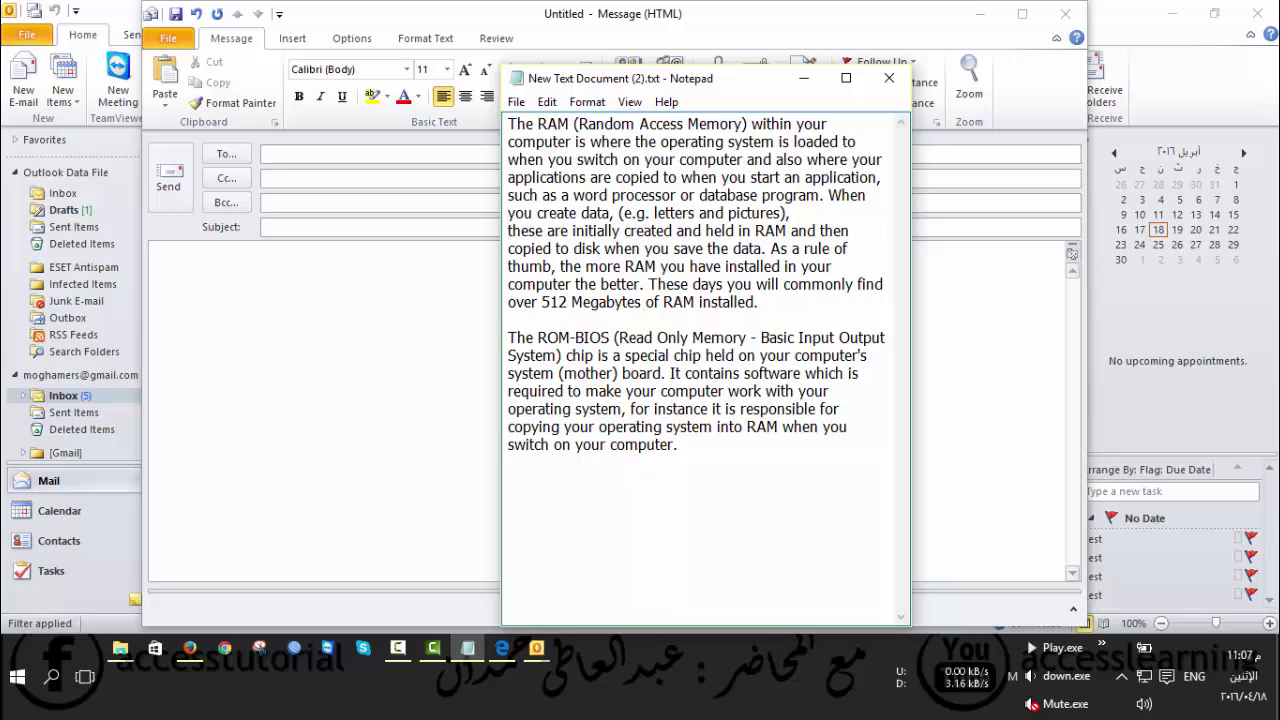
pyautogui.press('BackSpace')
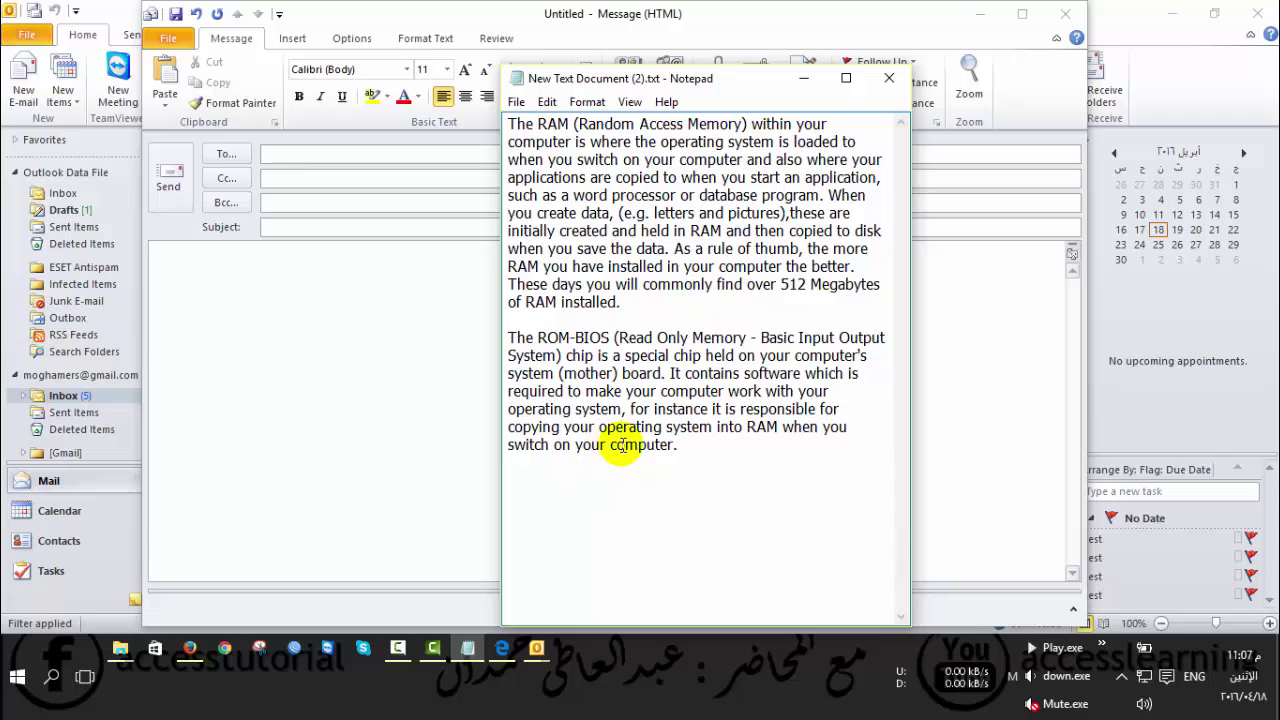
# - Practise selecting and deselecting the Notepad text with drags and clicks
pyautogui.moveTo(680, 447); pyautogui.dragTo(476, 124)
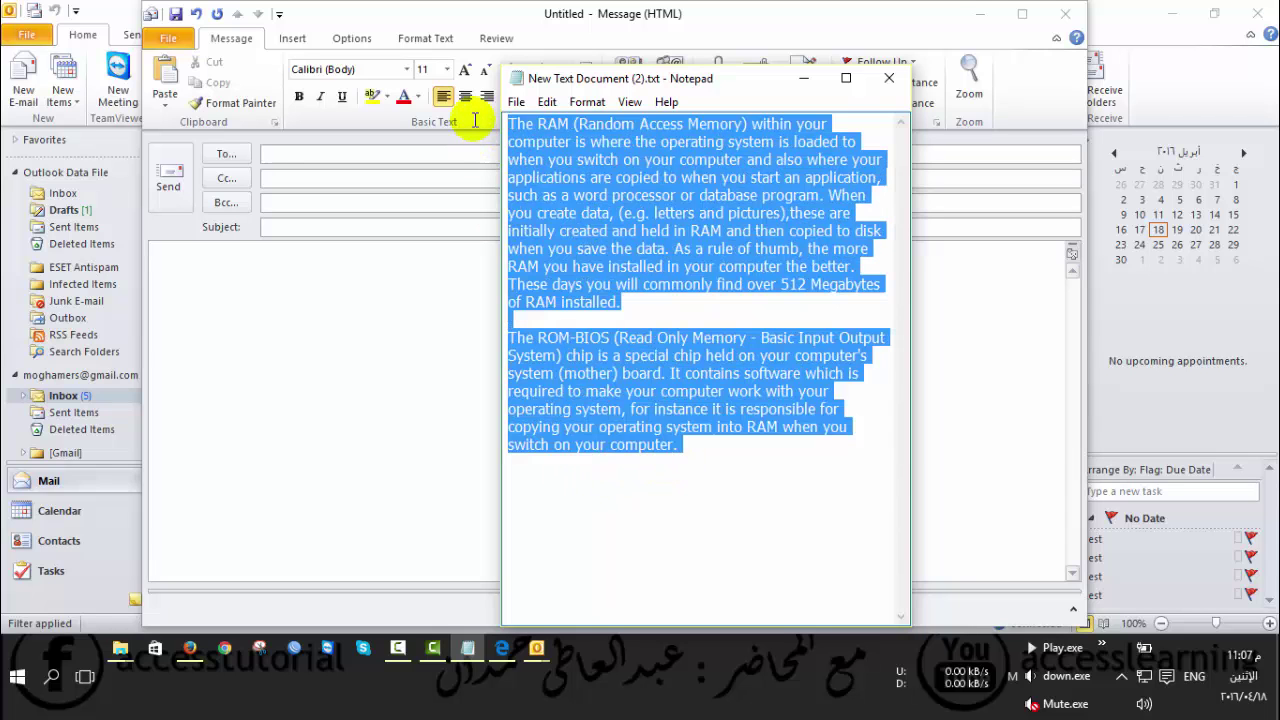
pyautogui.moveTo(680, 447); pyautogui.dragTo(508, 409)
pyautogui.moveTo(604, 378); pyautogui.dragTo(478, 120)
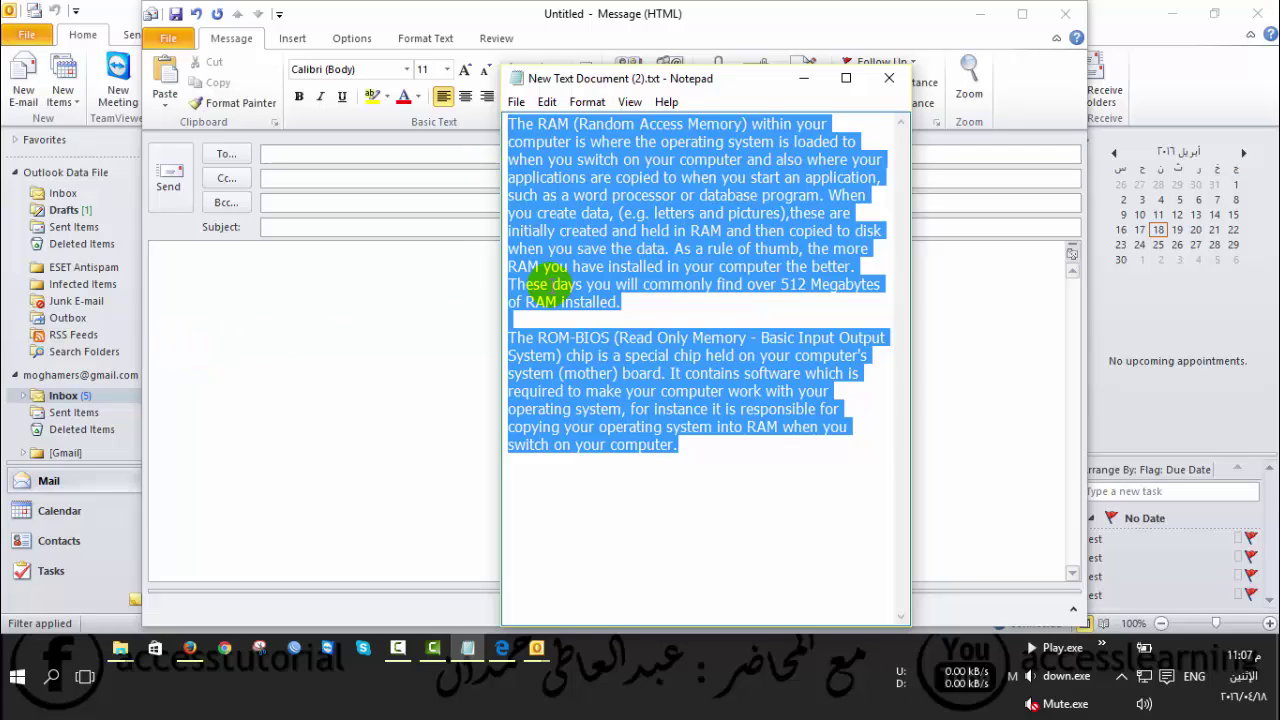
pyautogui.click(520, 228)
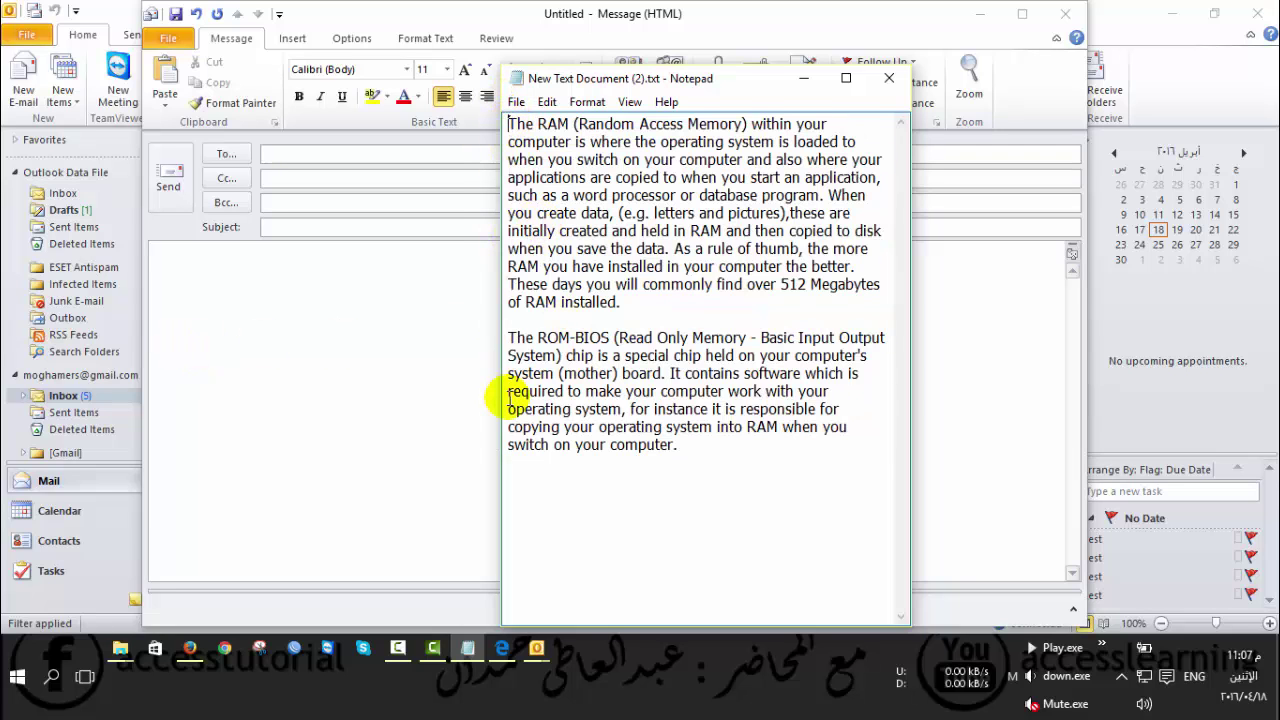
pyautogui.keyDown('shift'); pyautogui.click(675, 447); pyautogui.keyUp('shift')
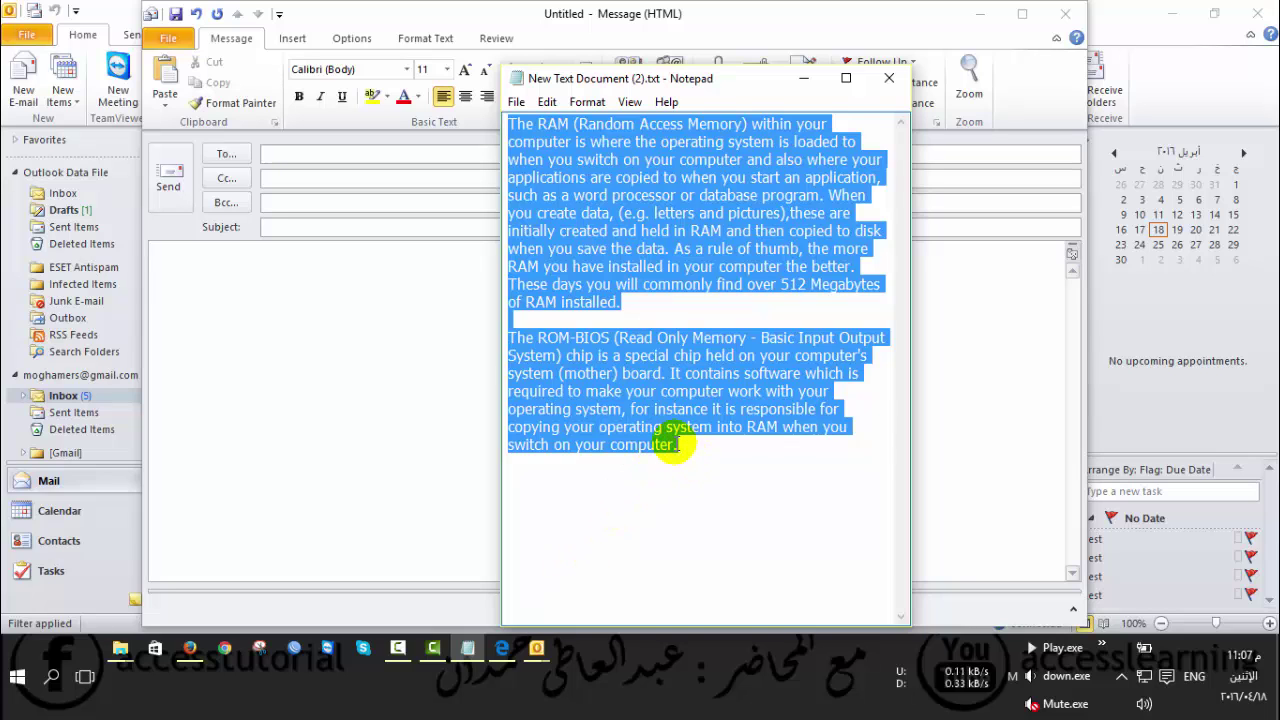
pyautogui.click(666, 465)
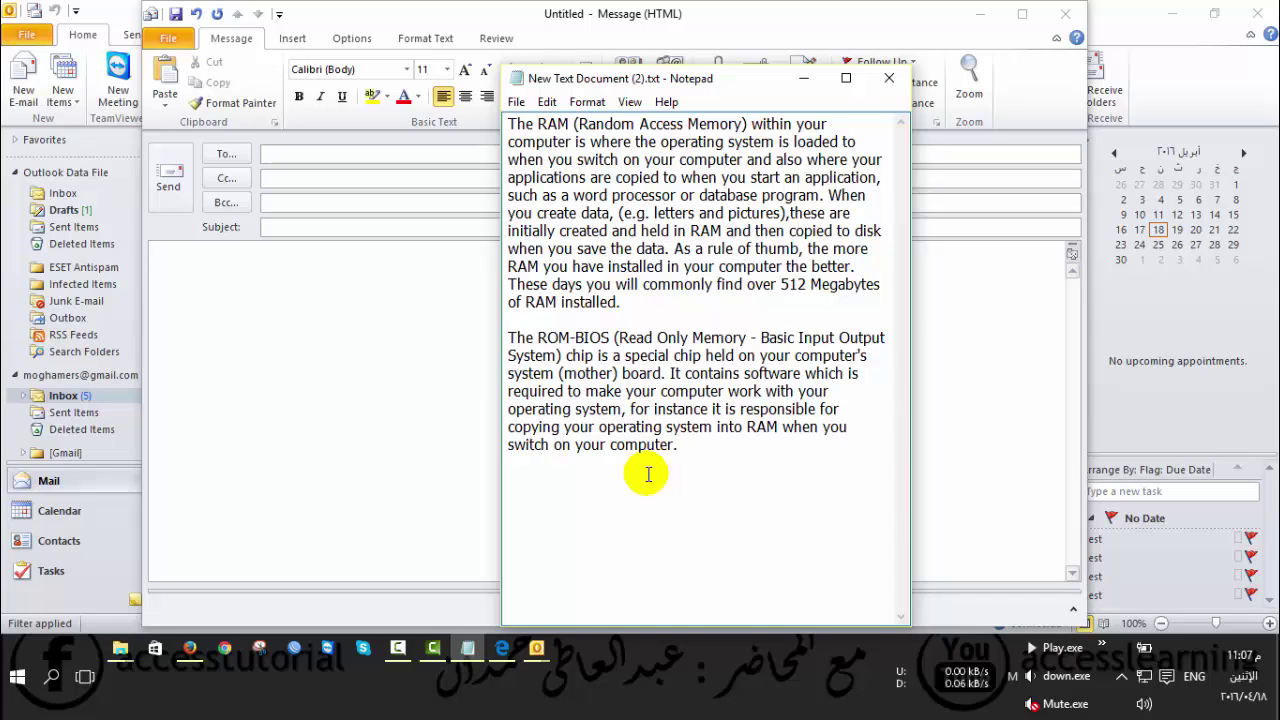
# - Copy all the RAM and ROM-BIOS text, minimize Notepad, and click into the Outlook message body
pyautogui.hotkey('ctrl', 'a')
pyautogui.hotkey('ctrl', 'c')
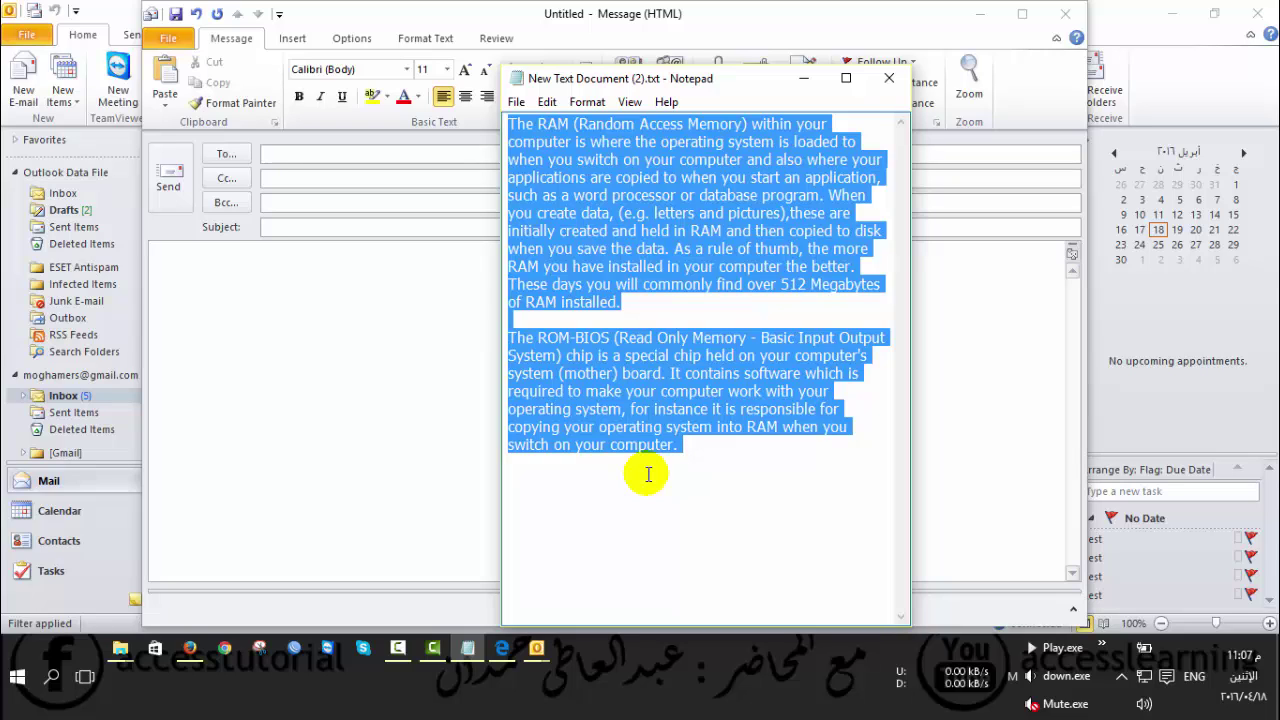
pyautogui.rightClick(622, 412)
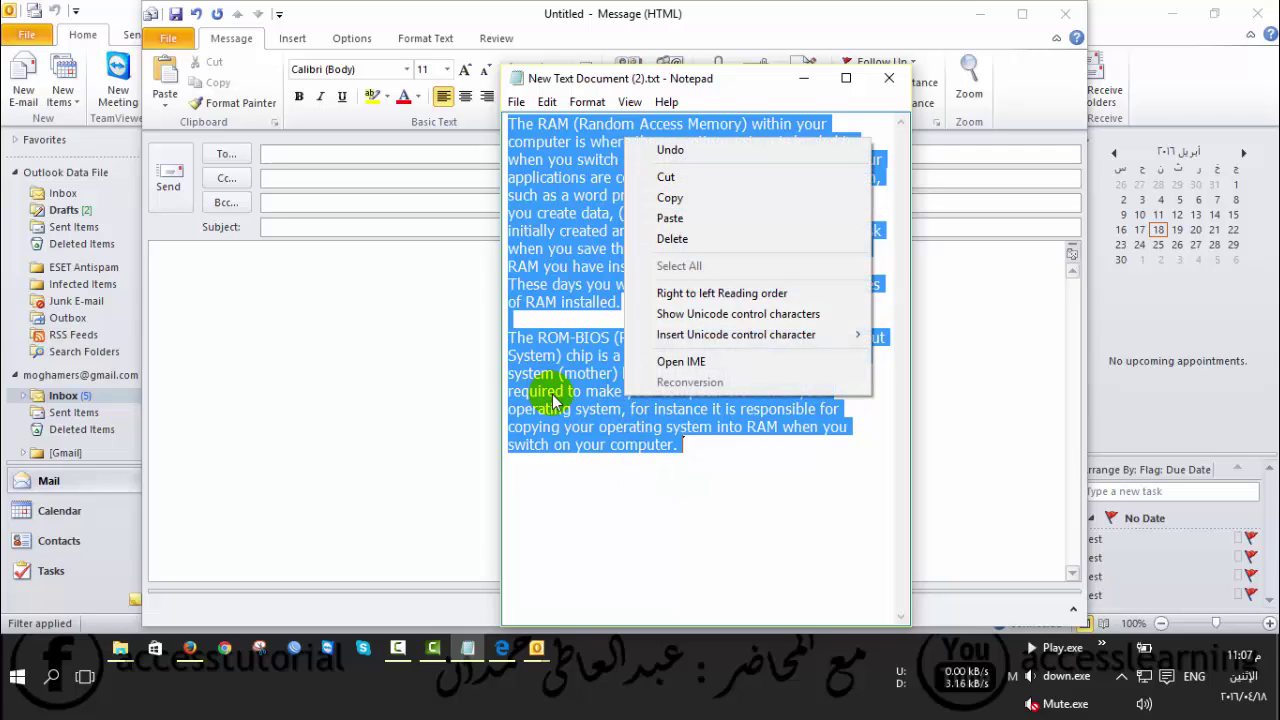
pyautogui.click(689, 449)
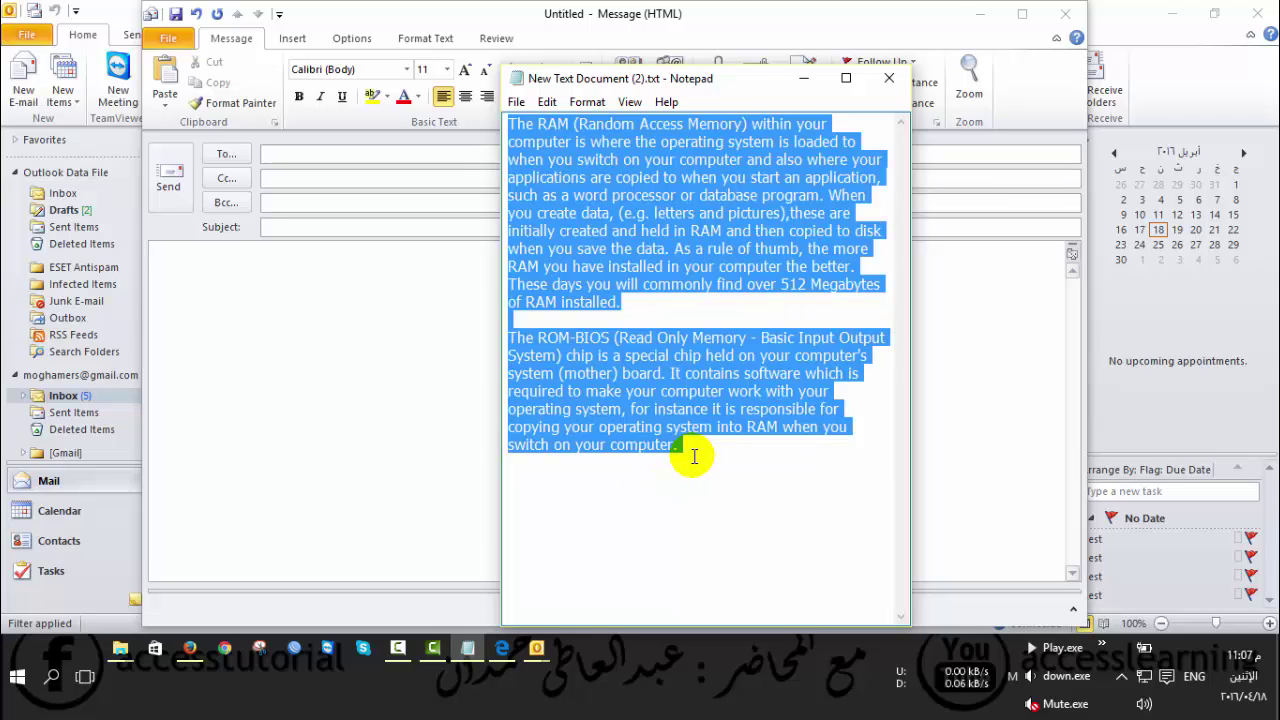
pyautogui.click(803, 78)
pyautogui.click(270, 416)
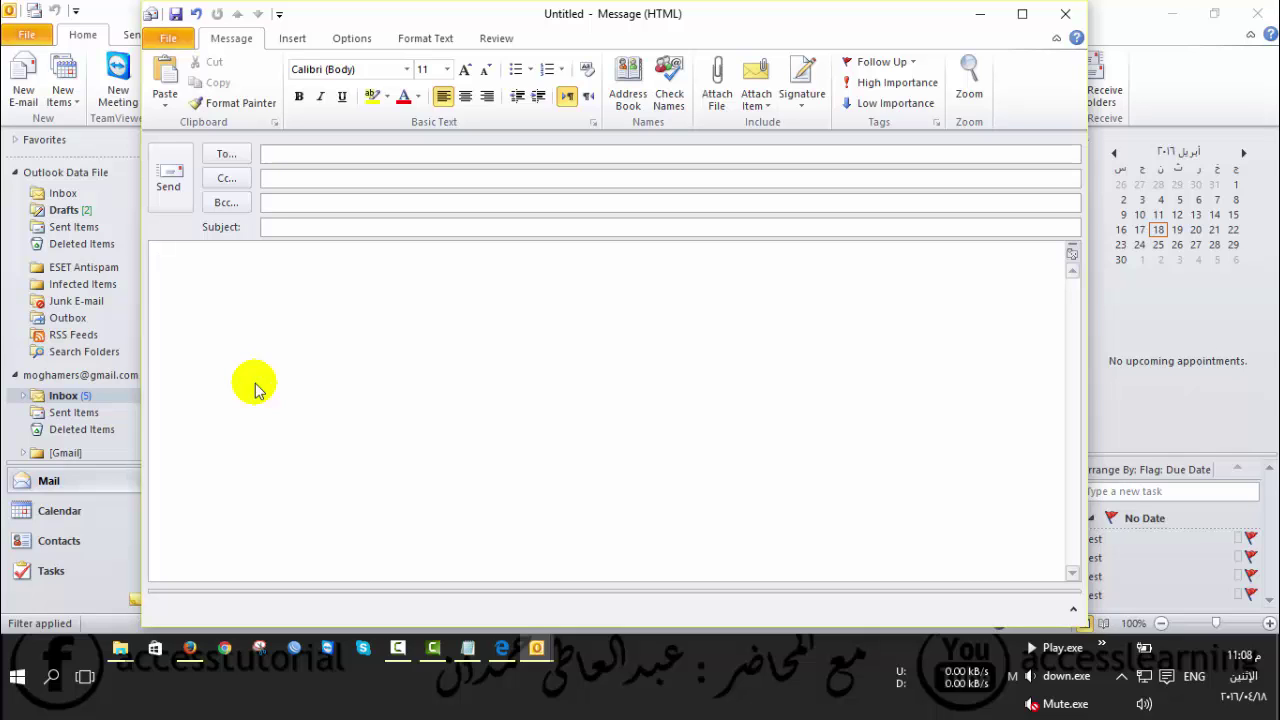
# - Paste the copied text into the body twice, undoing each, then open the Paste options list
pyautogui.hotkey('ctrl', 'v')
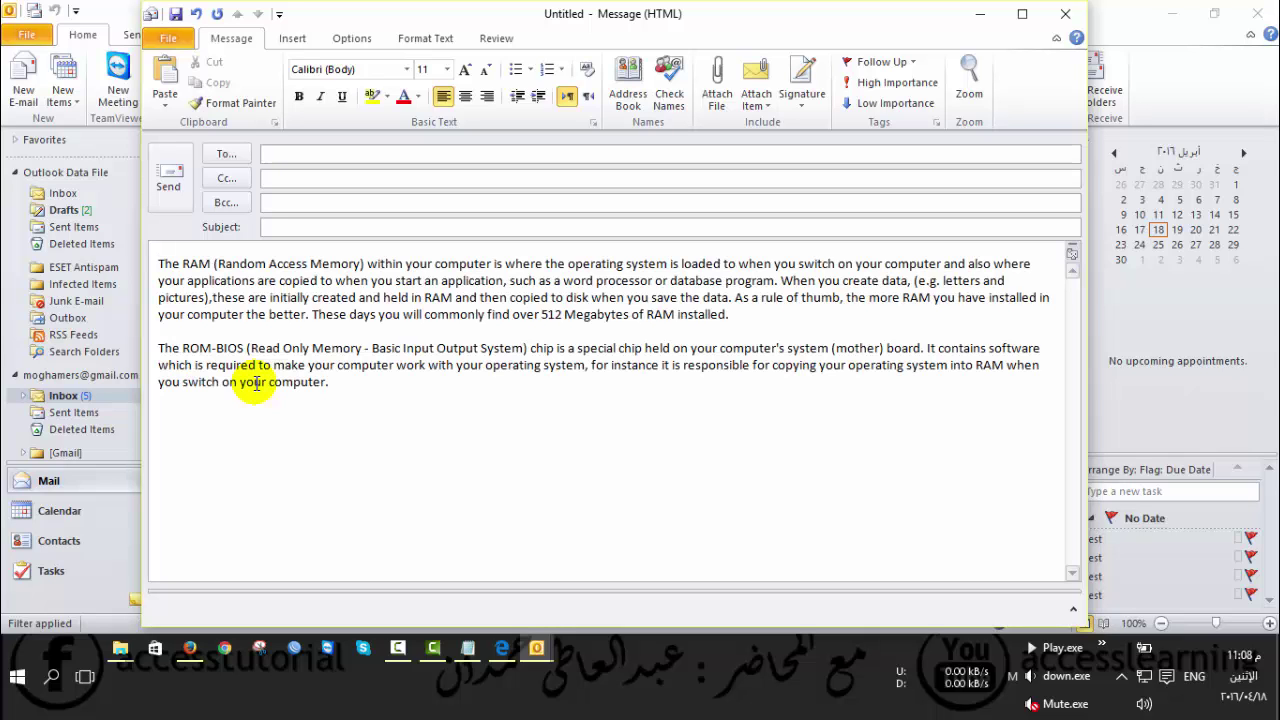
pyautogui.hotkey('ctrl', 'z')
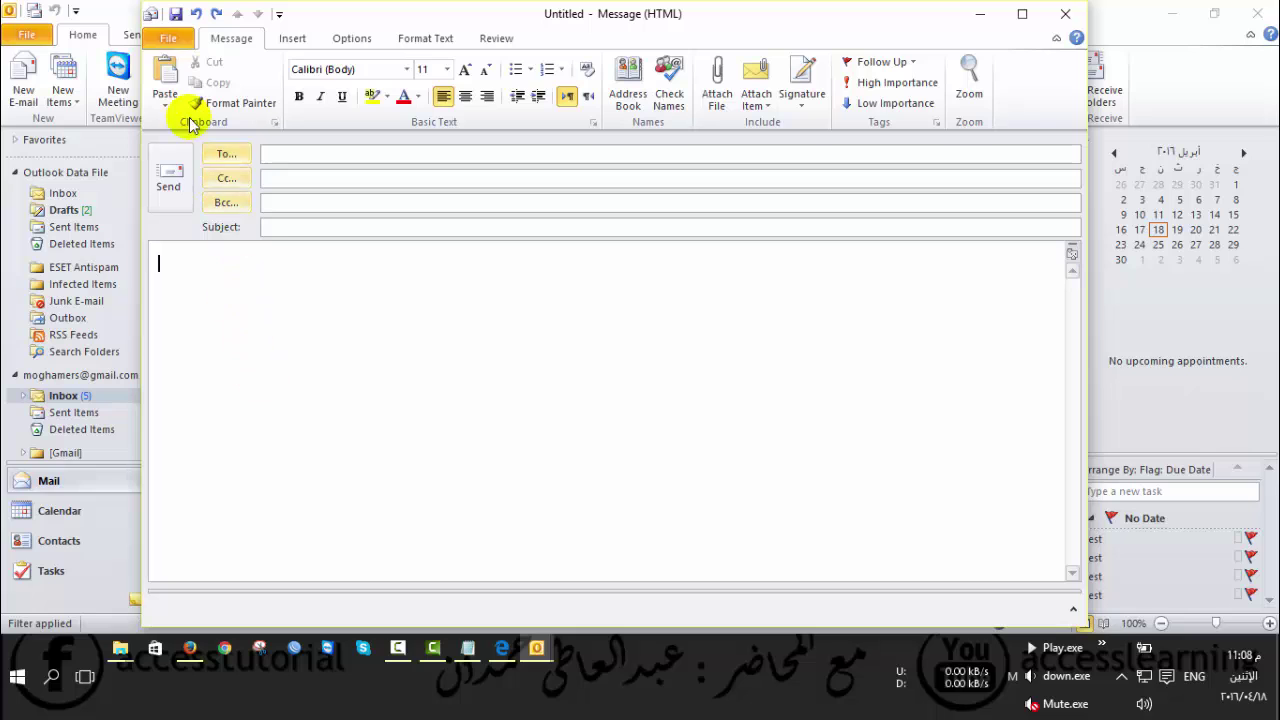
pyautogui.click(165, 72)
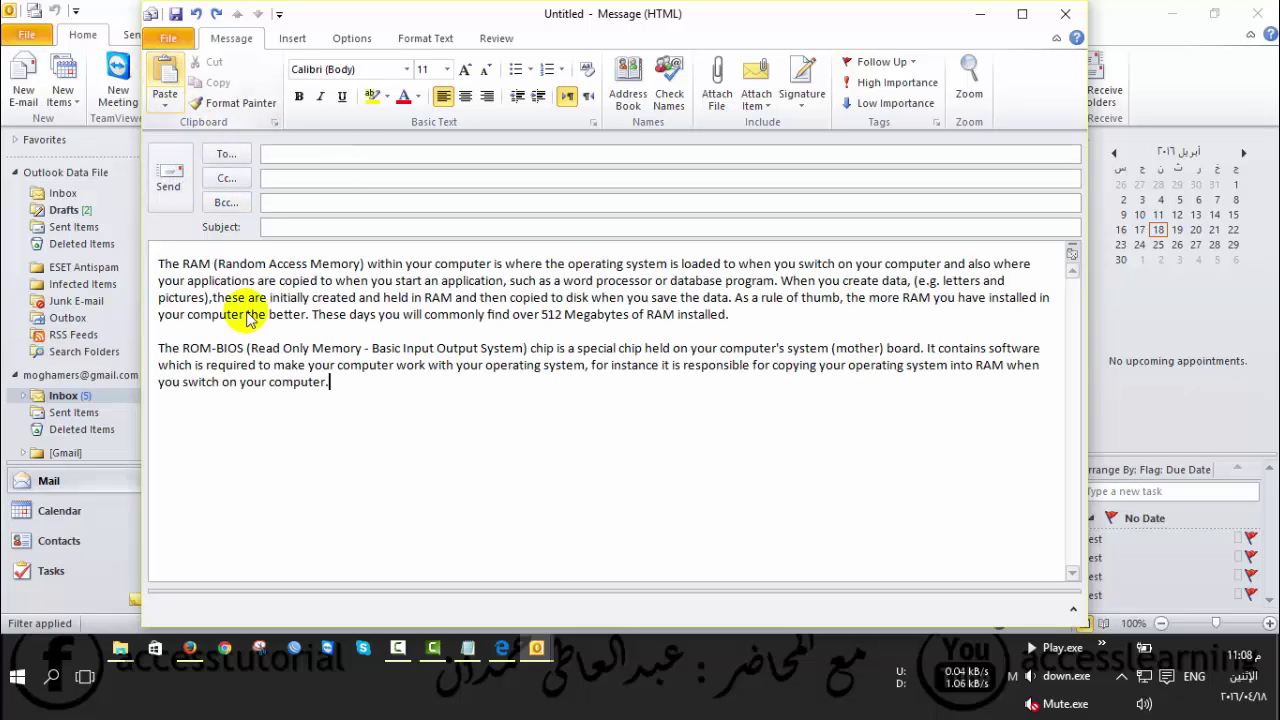
pyautogui.hotkey('ctrl', 'z')
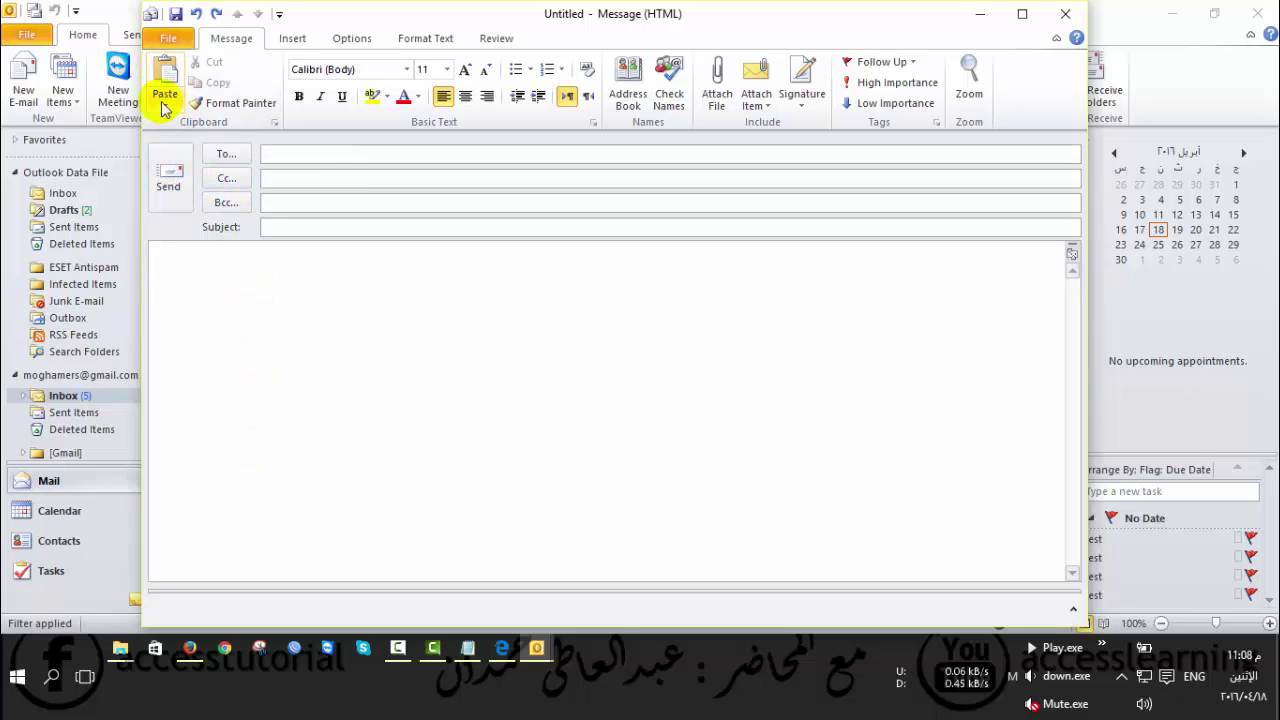
pyautogui.click(164, 106)
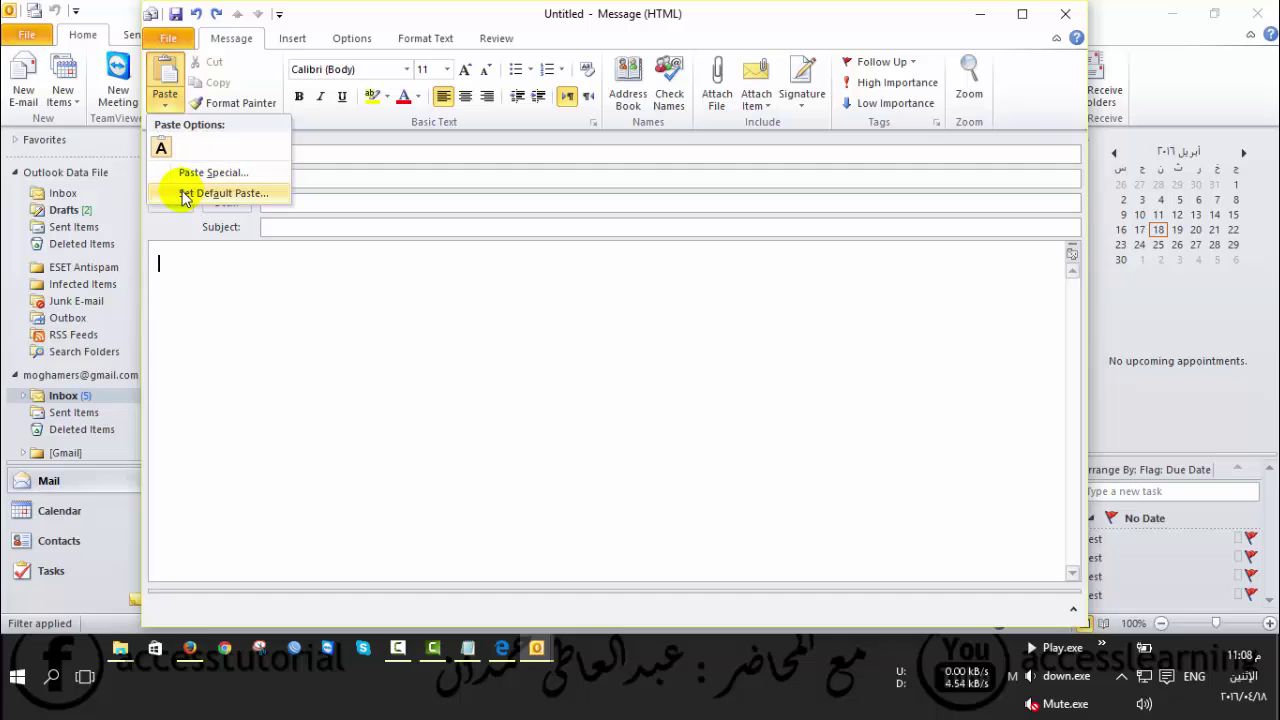
# - Paste the RAM and ROM-BIOS paragraphs into the body, then select them with Ctrl+A and triple-click
pyautogui.click(167, 113)
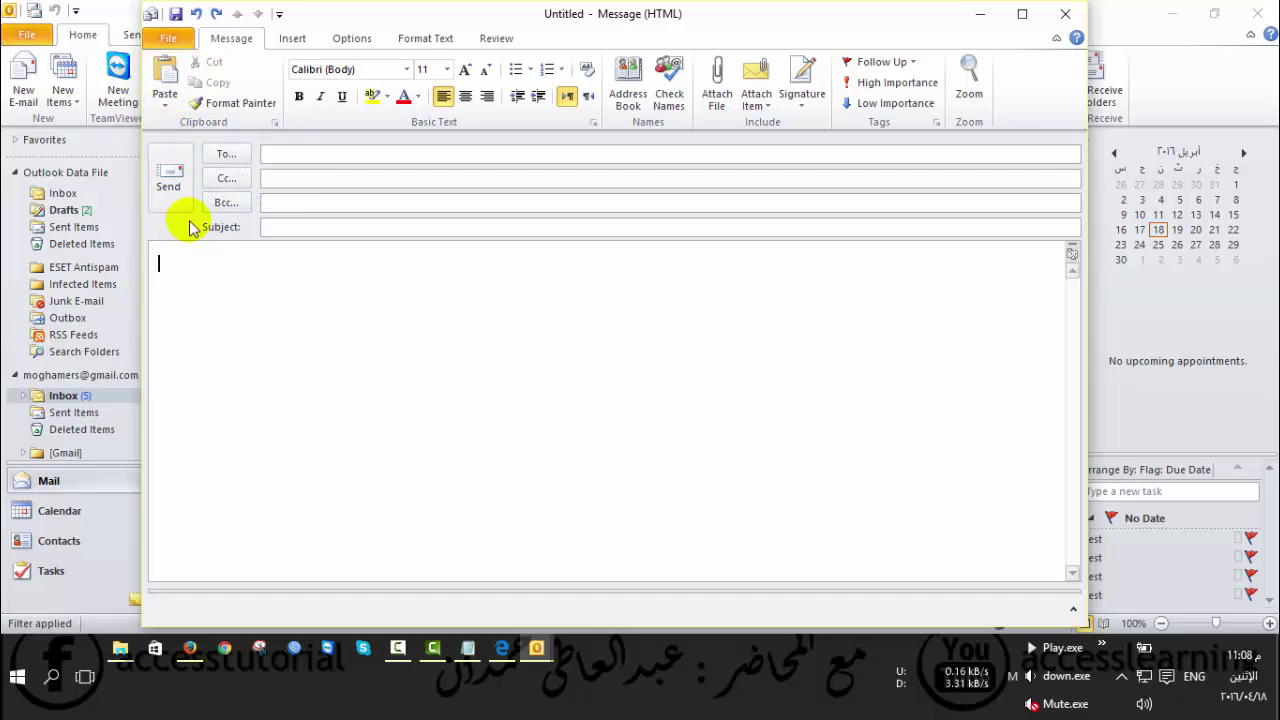
pyautogui.click(164, 66)
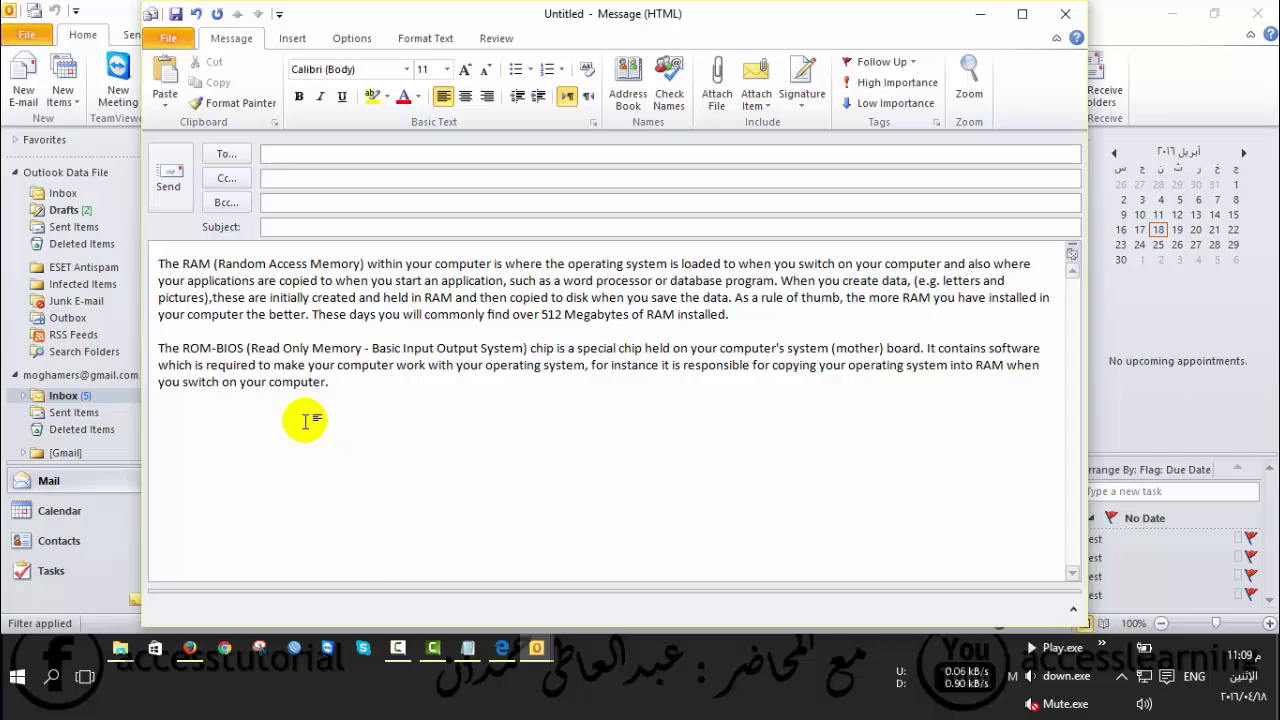
pyautogui.hotkey('ctrl', 'a')
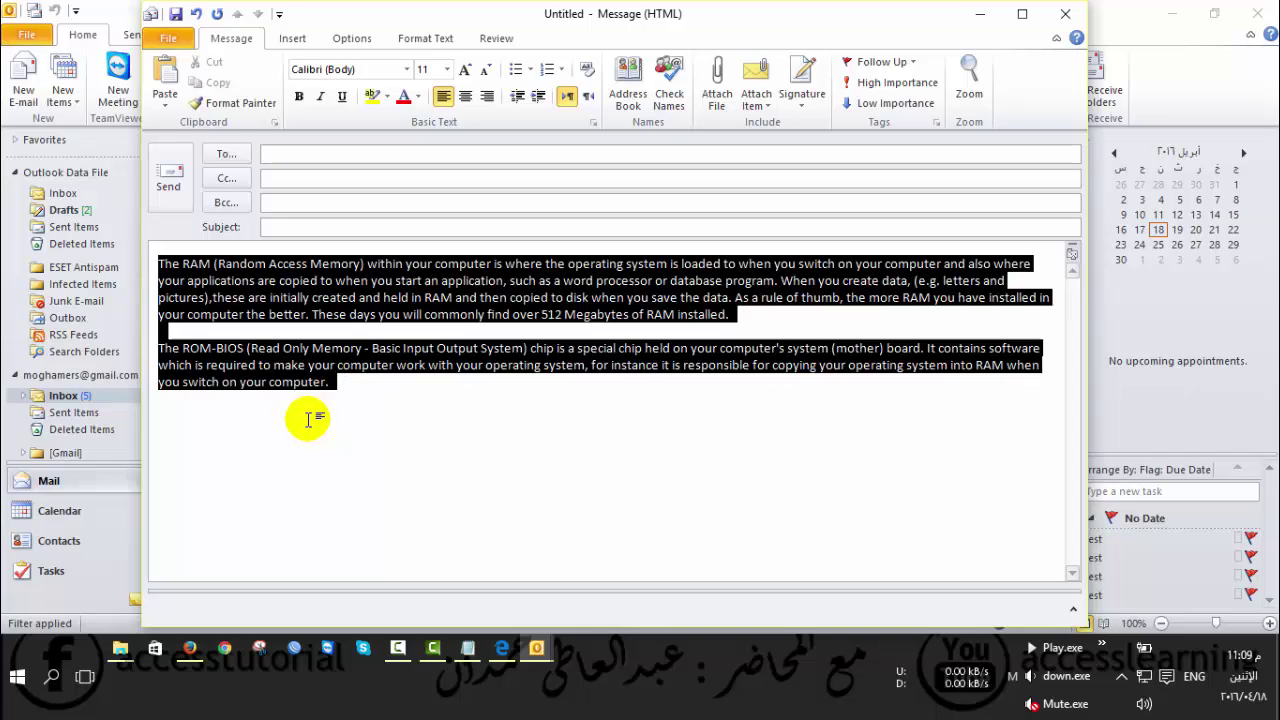
pyautogui.click(337, 390)
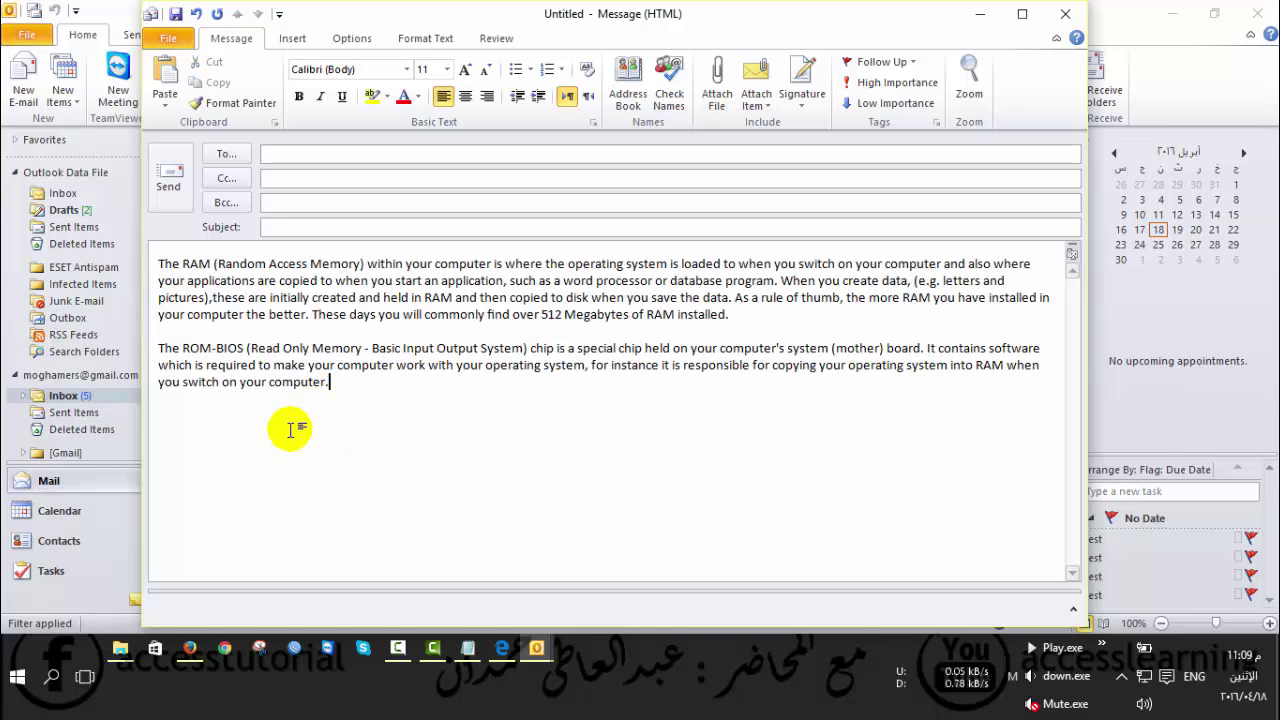
pyautogui.click(158, 264)
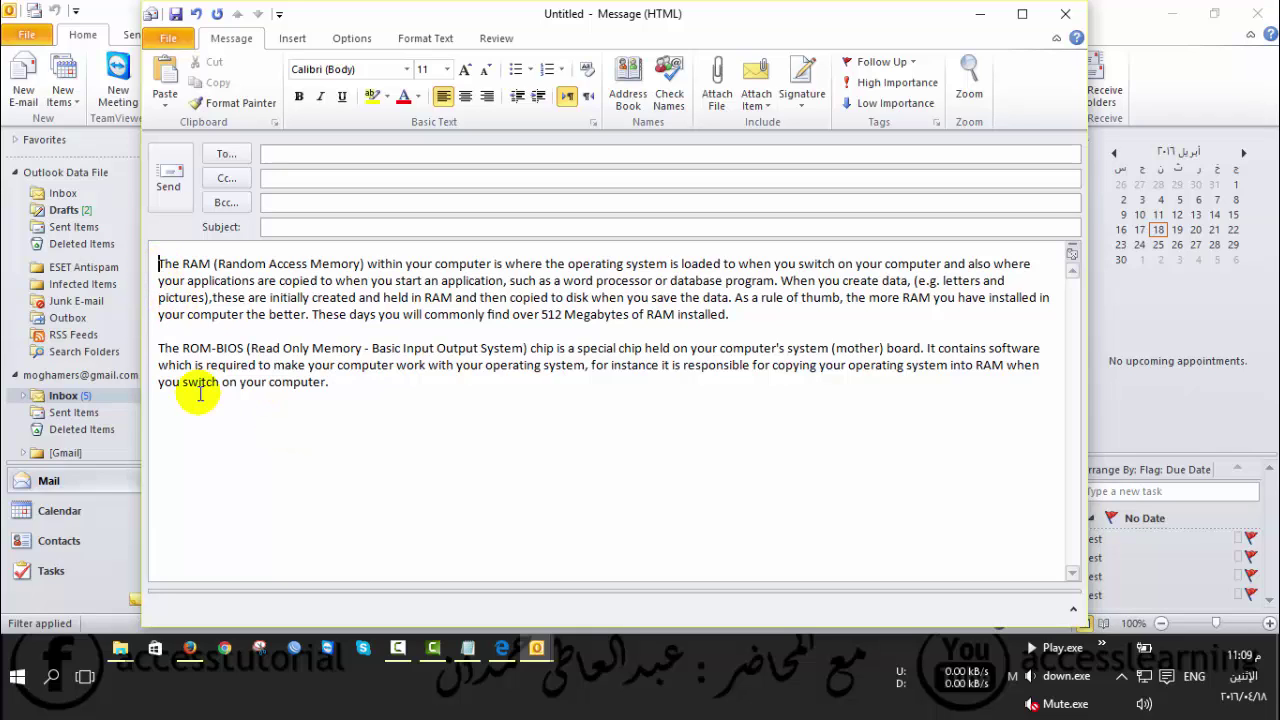
pyautogui.click(330, 386)
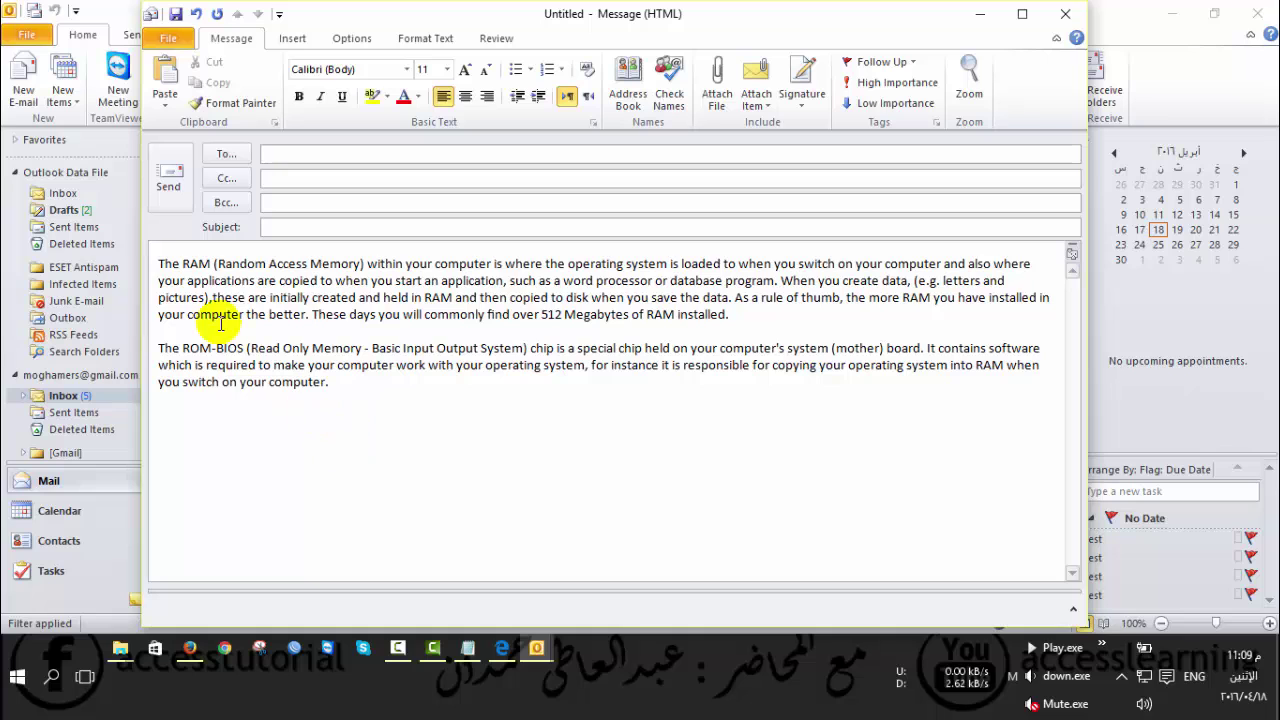
pyautogui.tripleClick(156, 262)
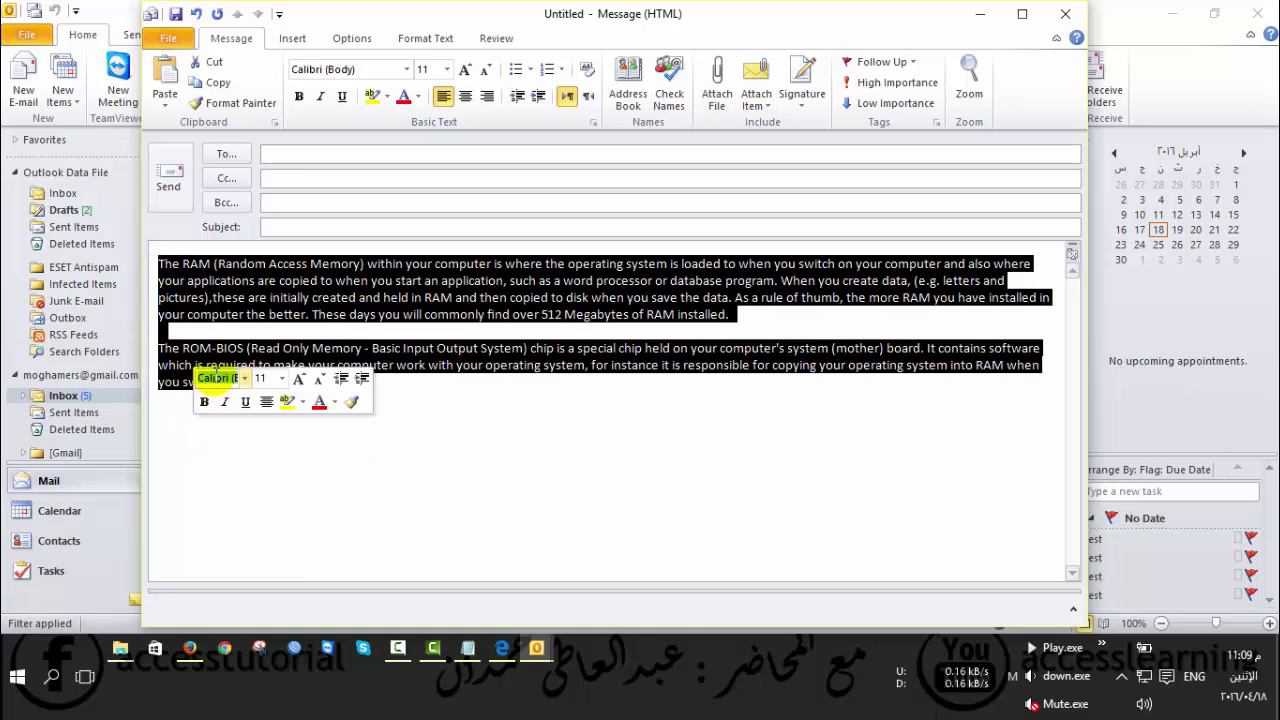
pyautogui.click(160, 266)
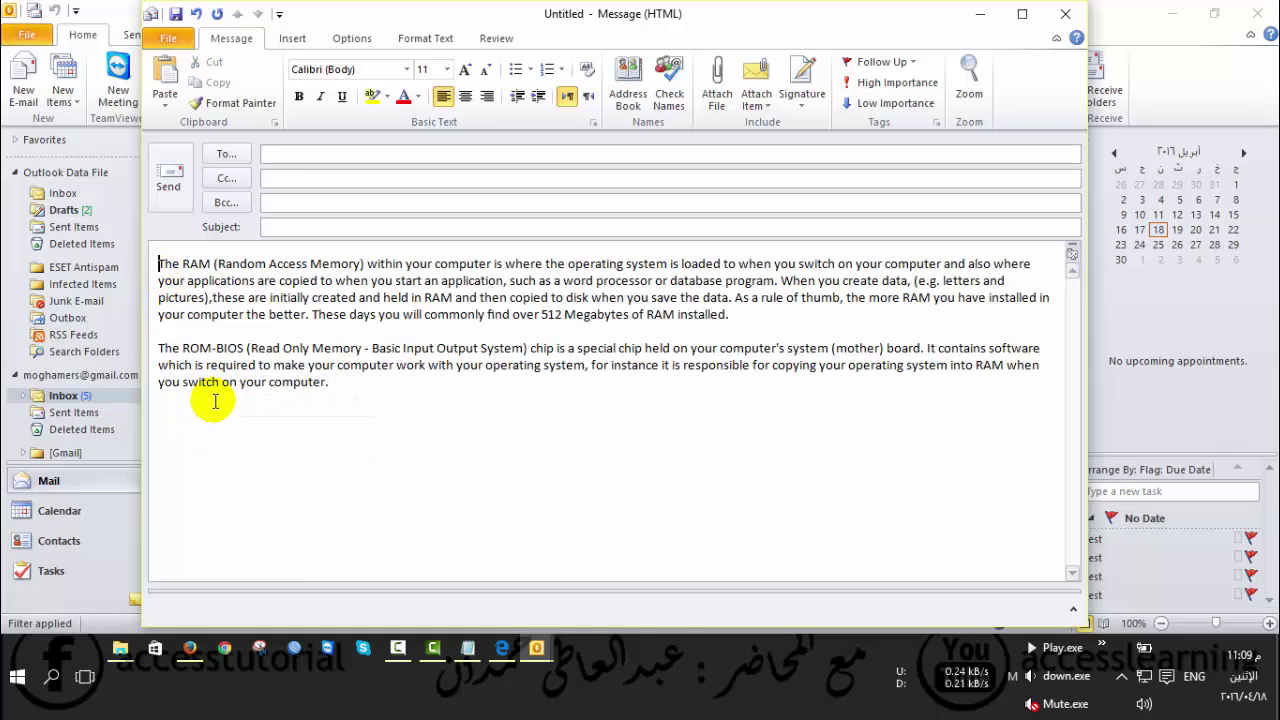
pyautogui.keyDown('shift'); pyautogui.click(329, 384); pyautogui.keyUp('shift')
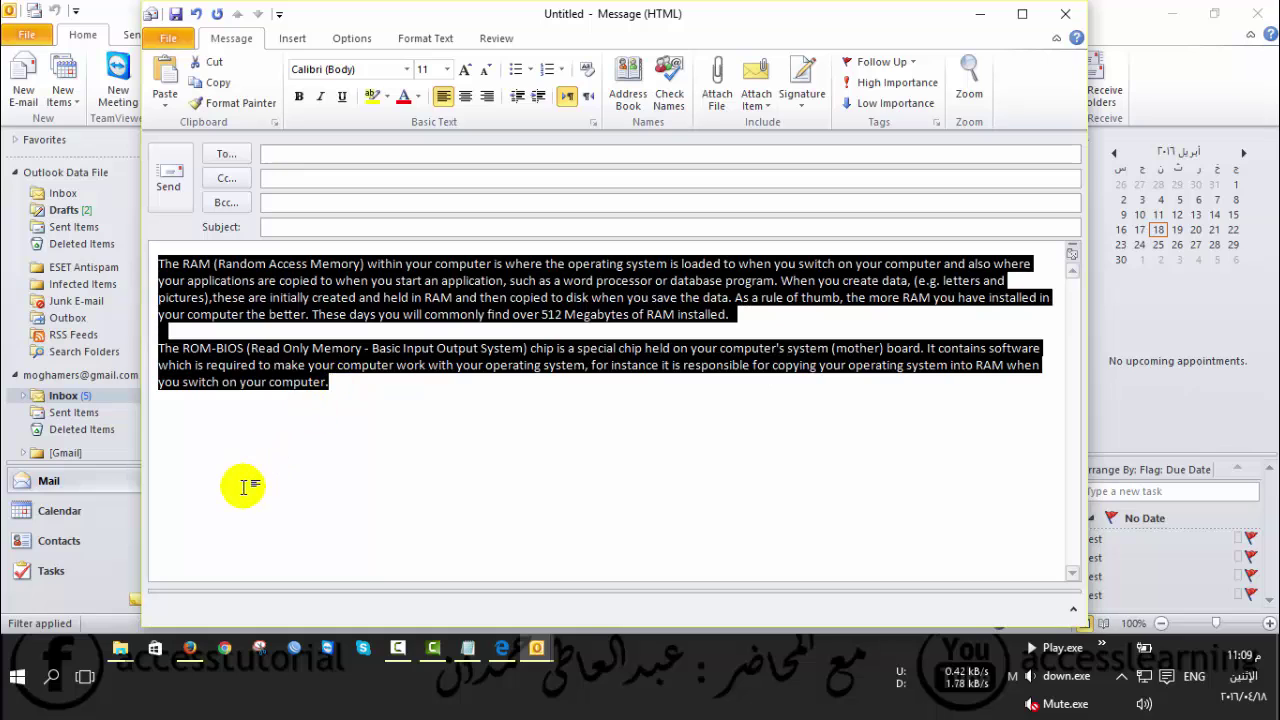
pyautogui.click(246, 385)
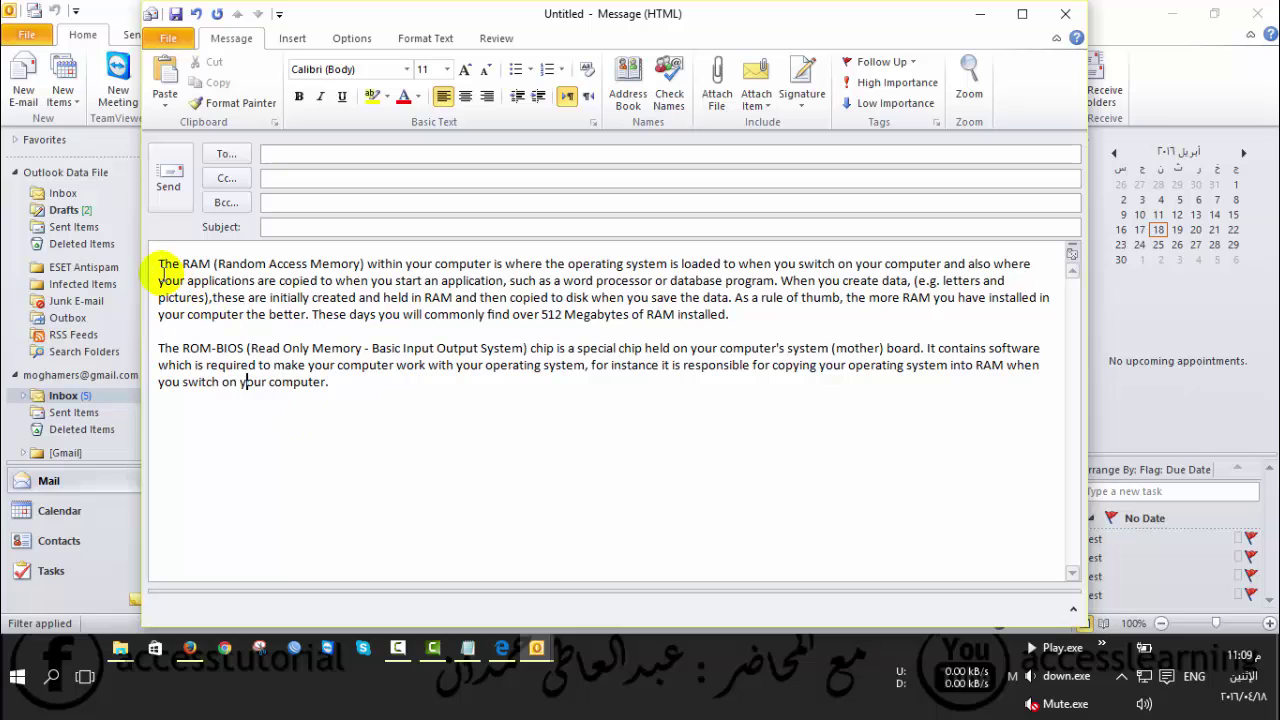
pyautogui.moveTo(159, 263); pyautogui.dragTo(362, 385)
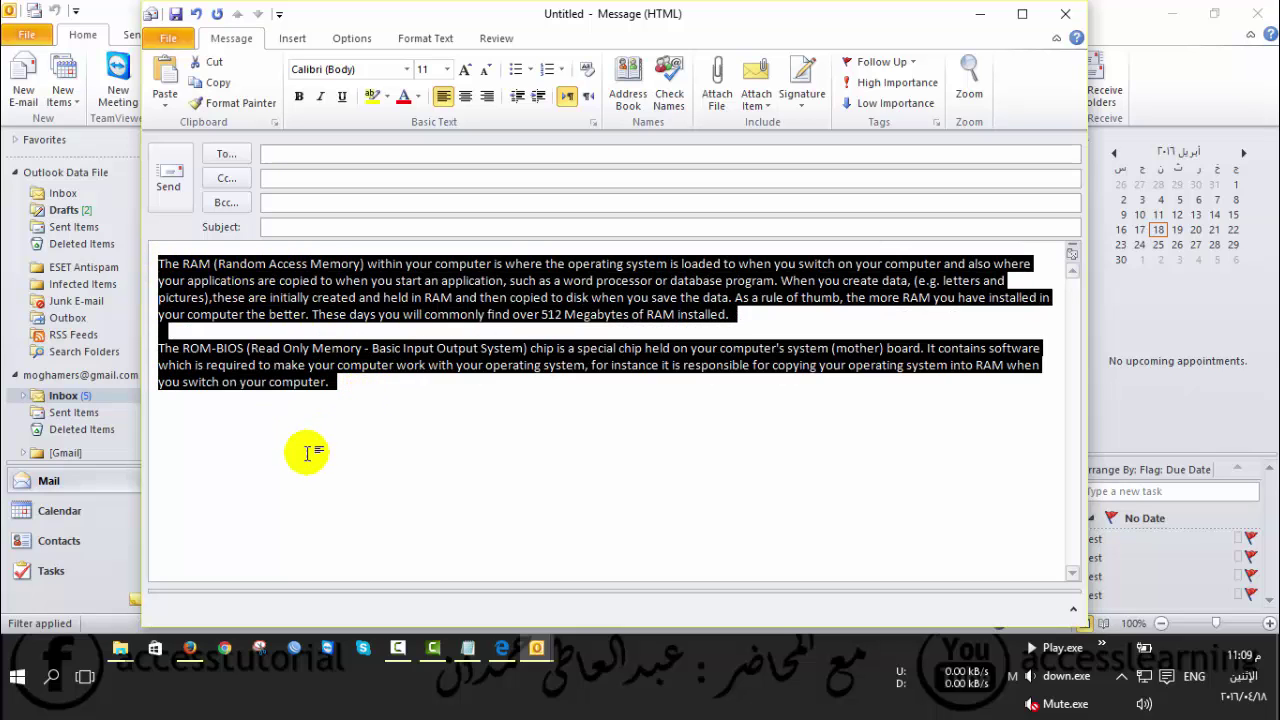
pyautogui.click(309, 382)
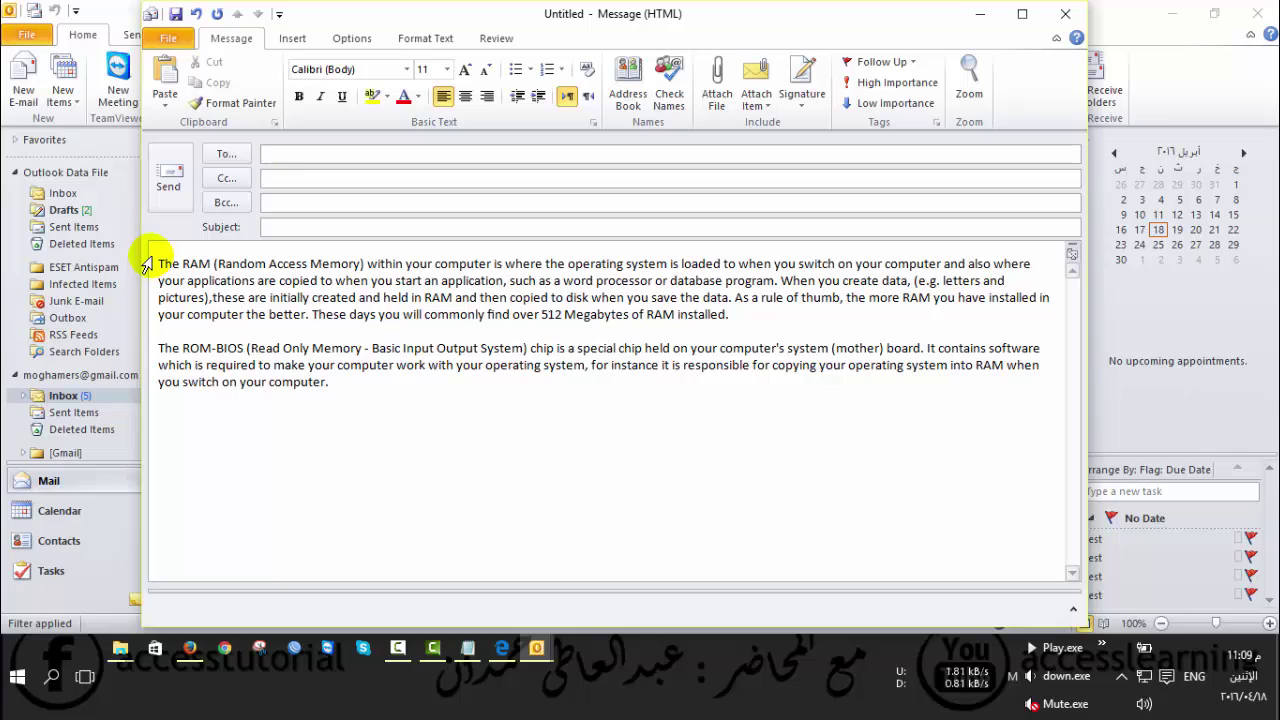
pyautogui.moveTo(146, 265); pyautogui.dragTo(157, 393)
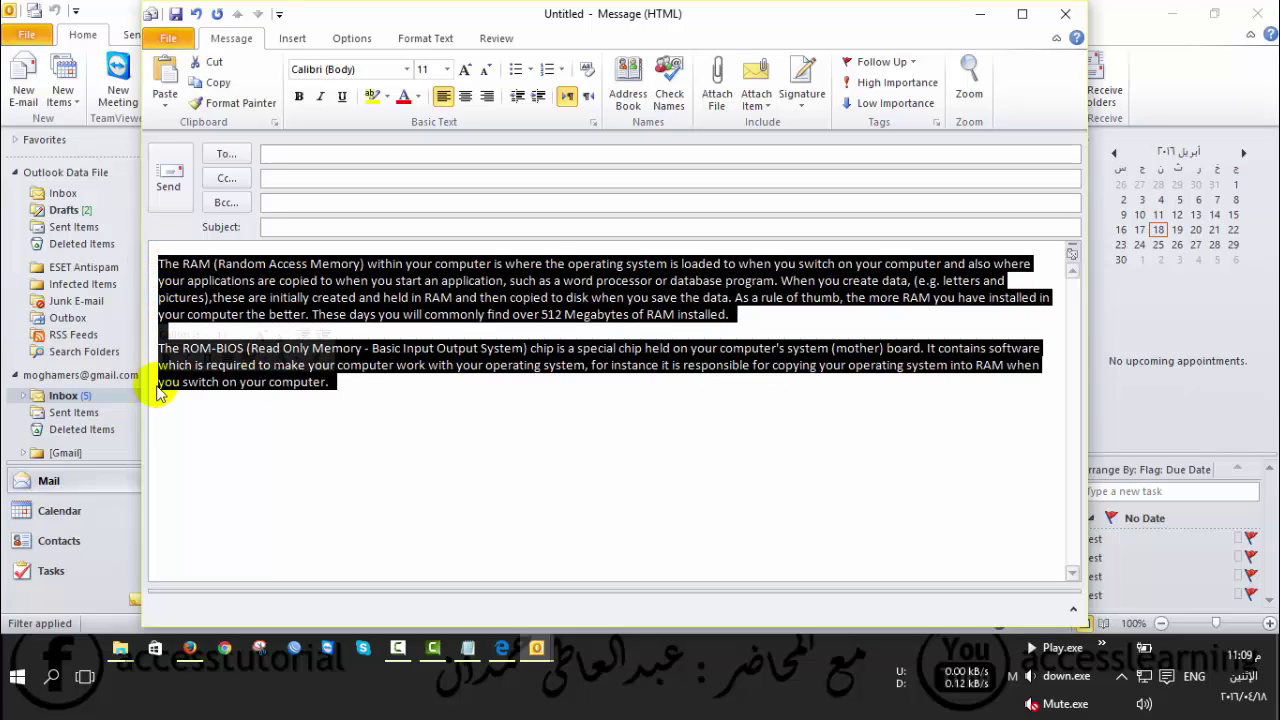
pyautogui.click(208, 426)
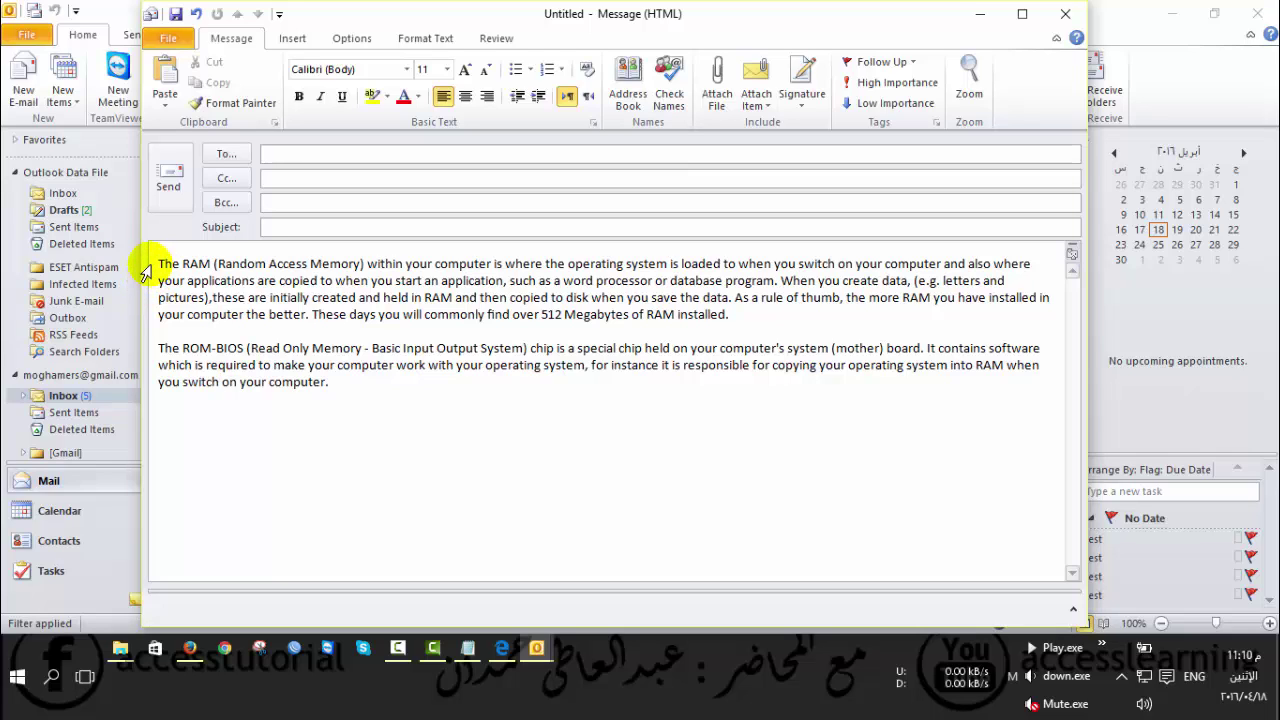
pyautogui.click(144, 266)
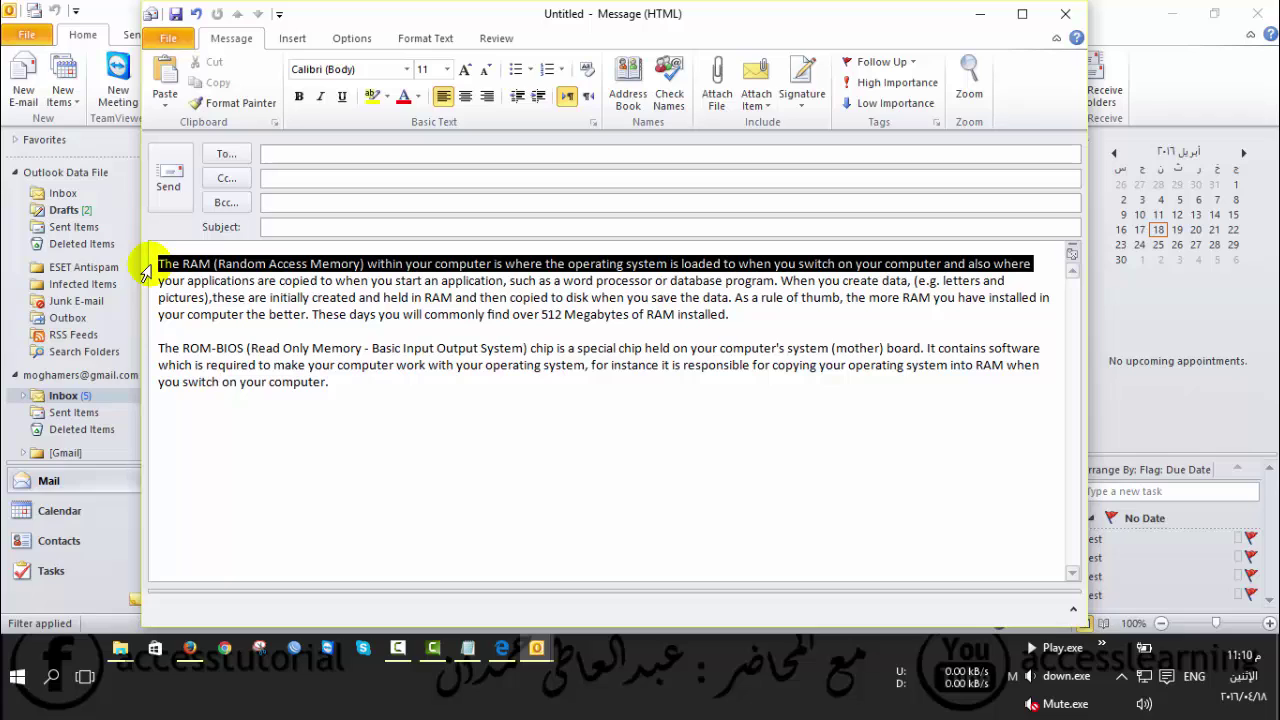
pyautogui.click(156, 268)
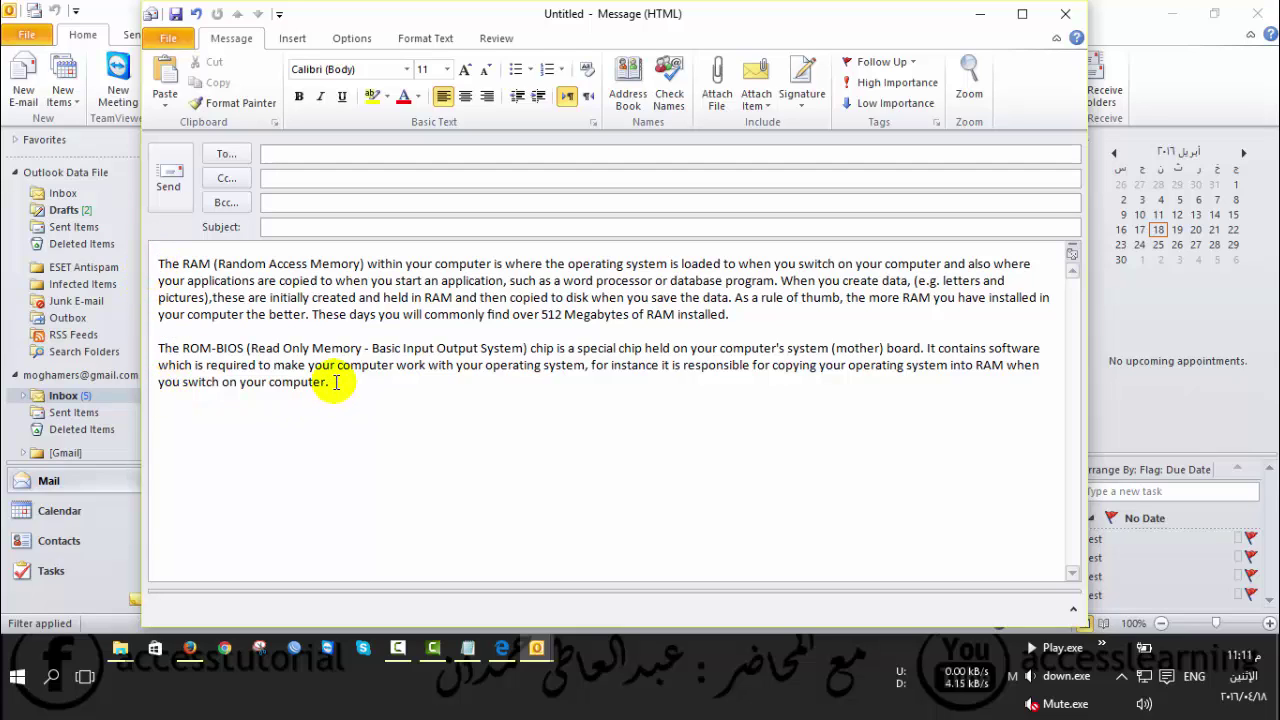
pyautogui.write('ahm')
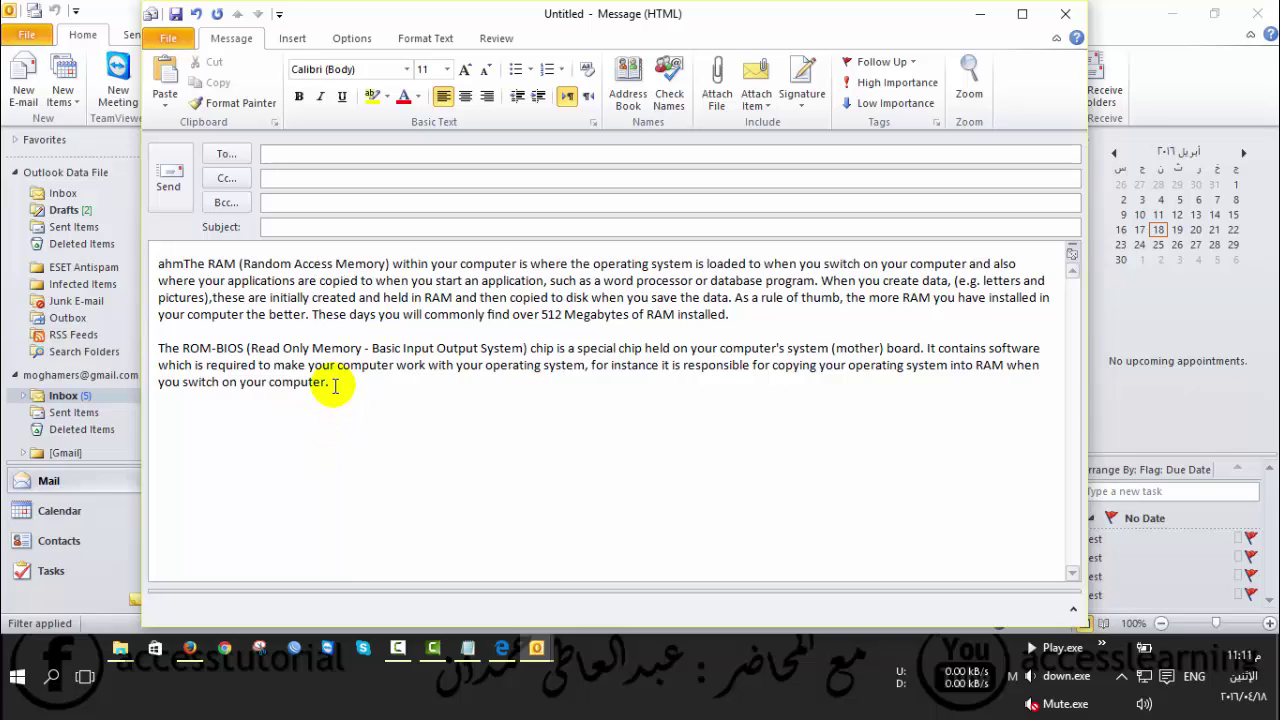
pyautogui.hotkey('ctrl', 'z')
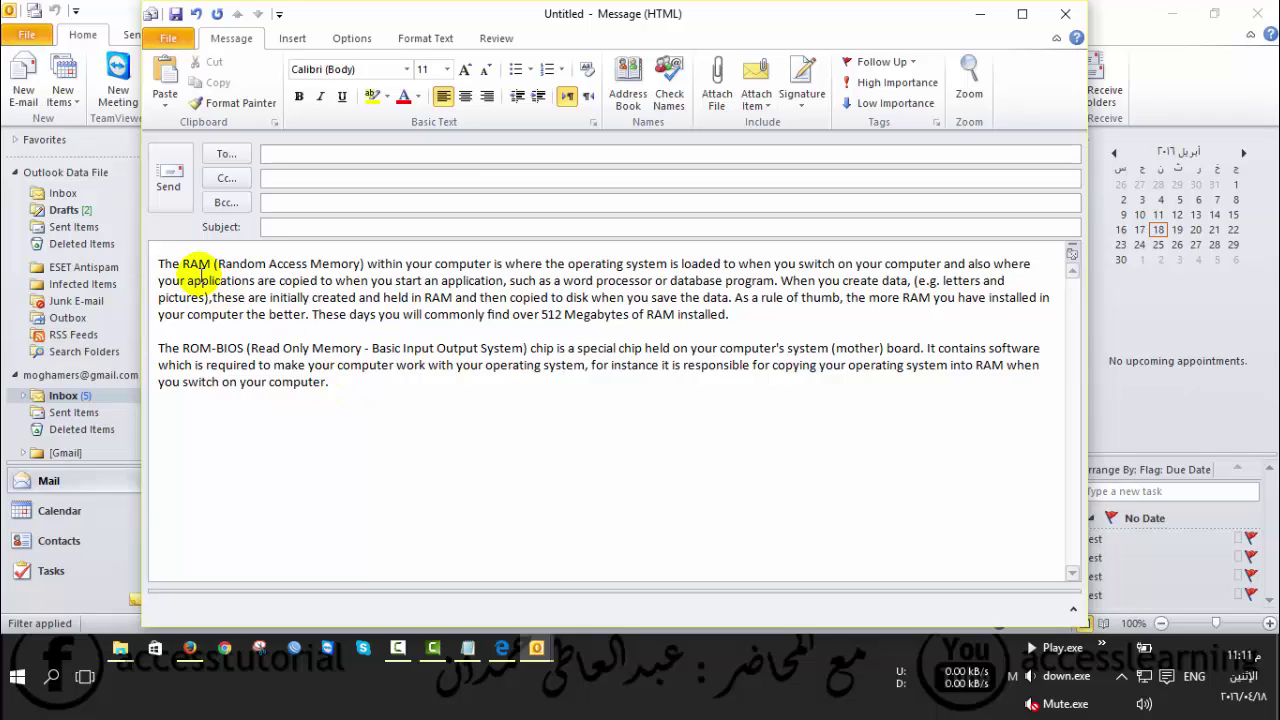
pyautogui.click(331, 392)
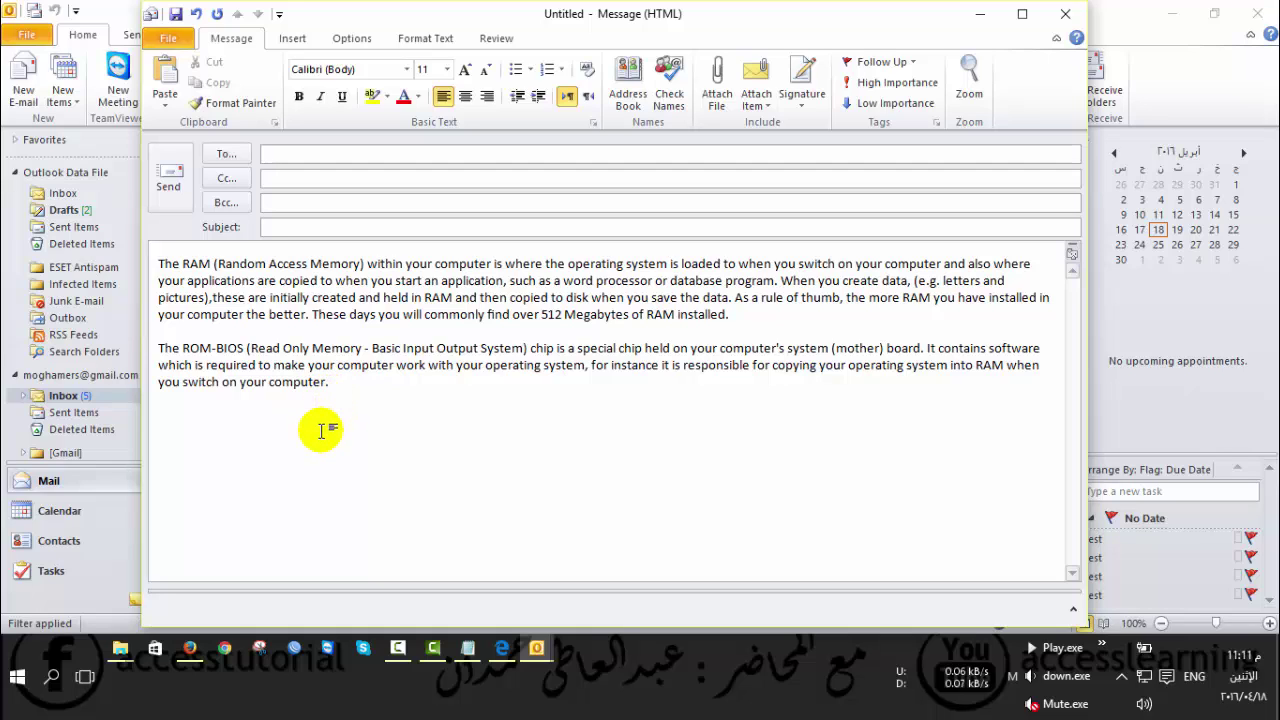
pyautogui.click(160, 267)
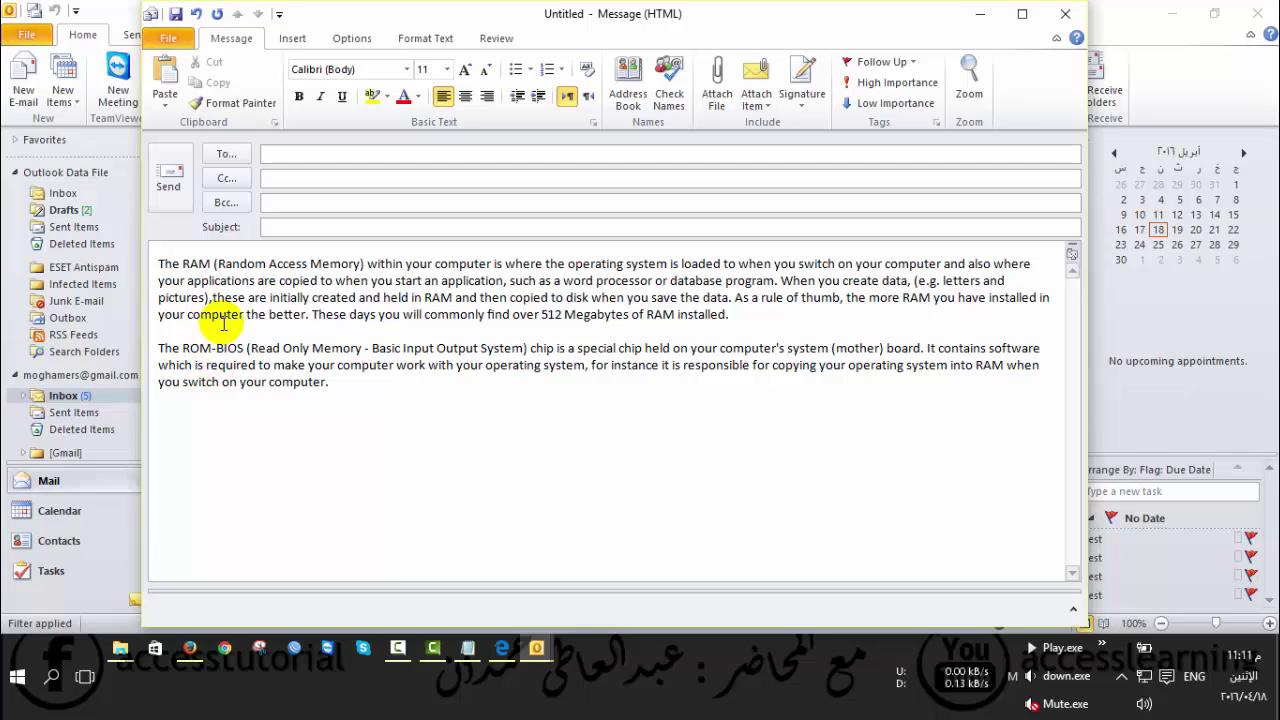
pyautogui.click(143, 268)
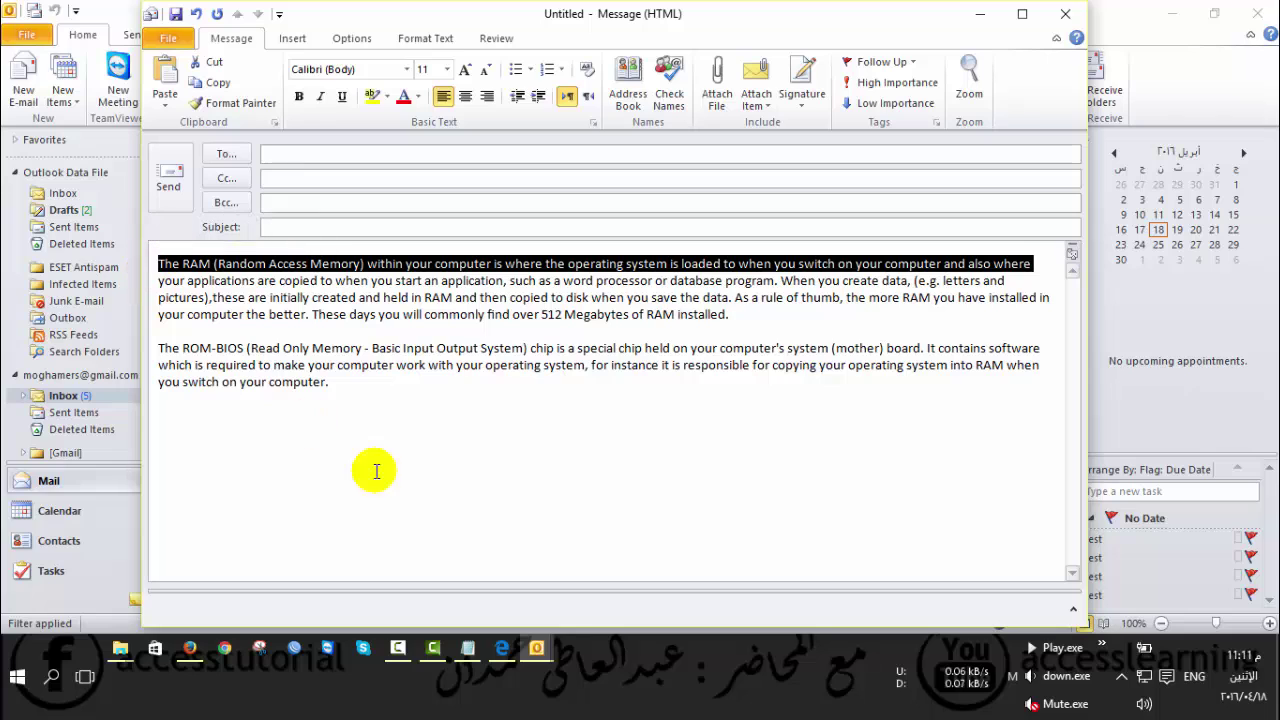
pyautogui.click(143, 353)
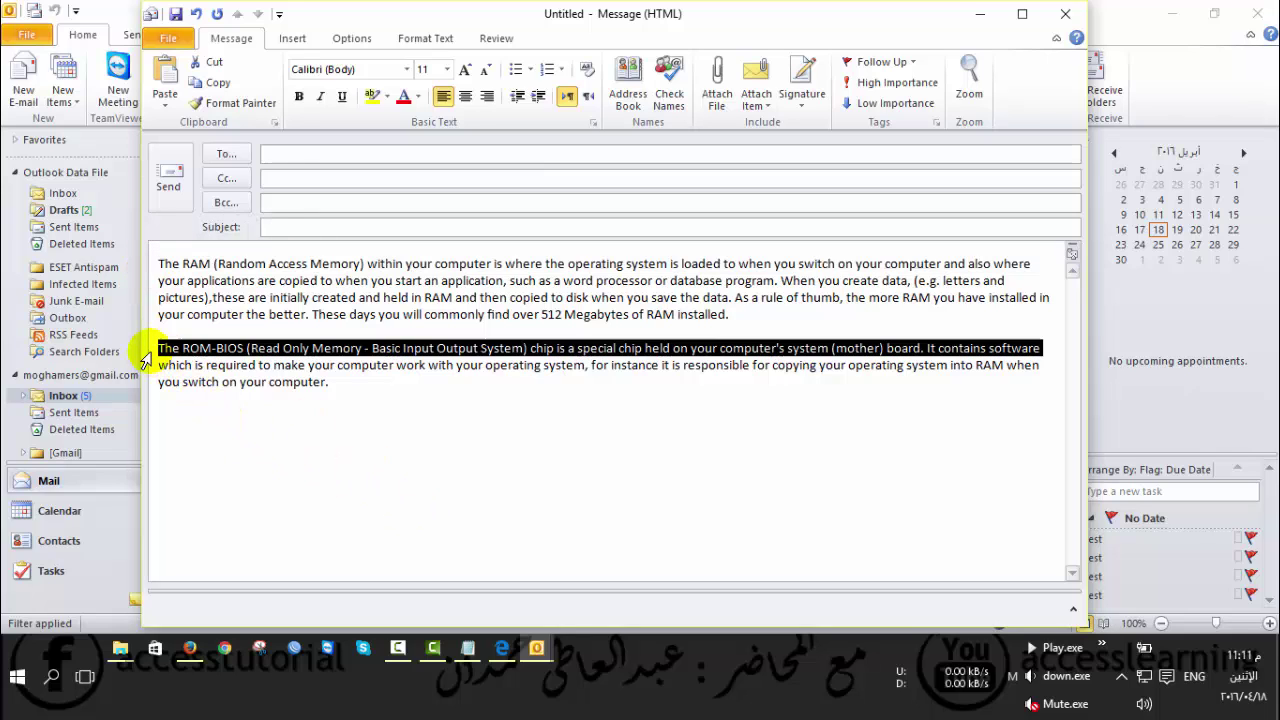
pyautogui.click(143, 316)
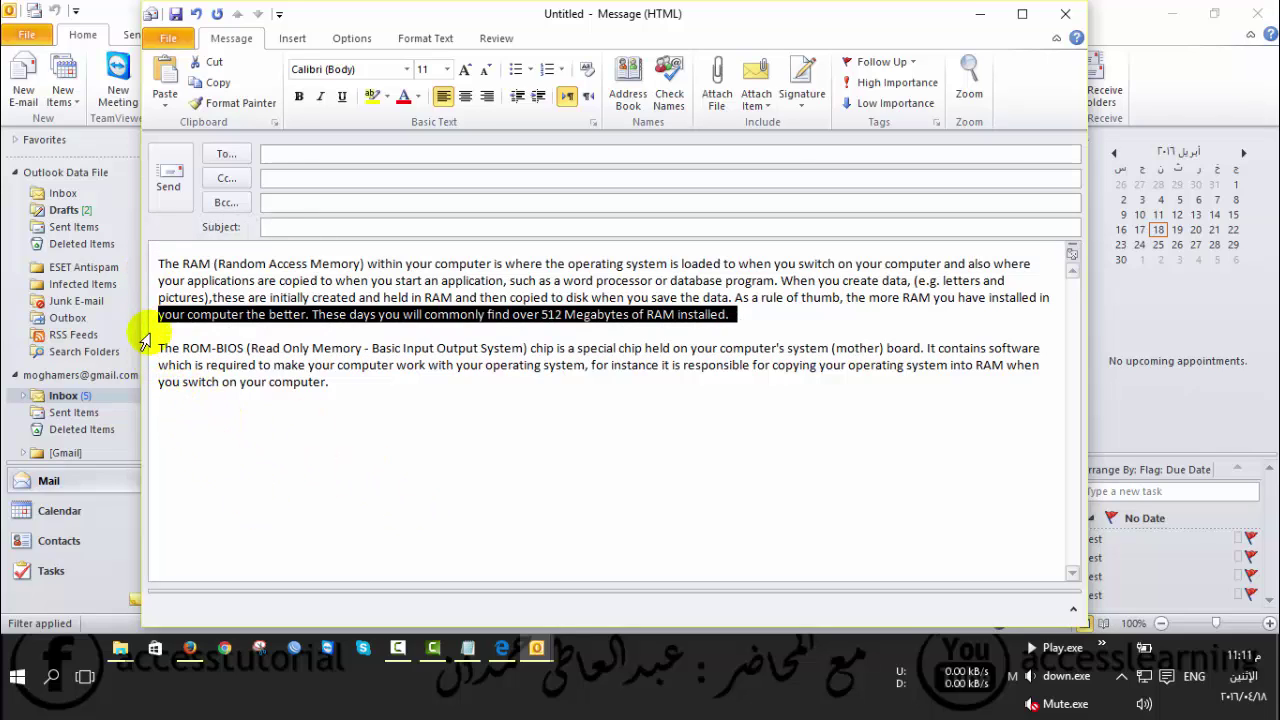
pyautogui.click(288, 427)
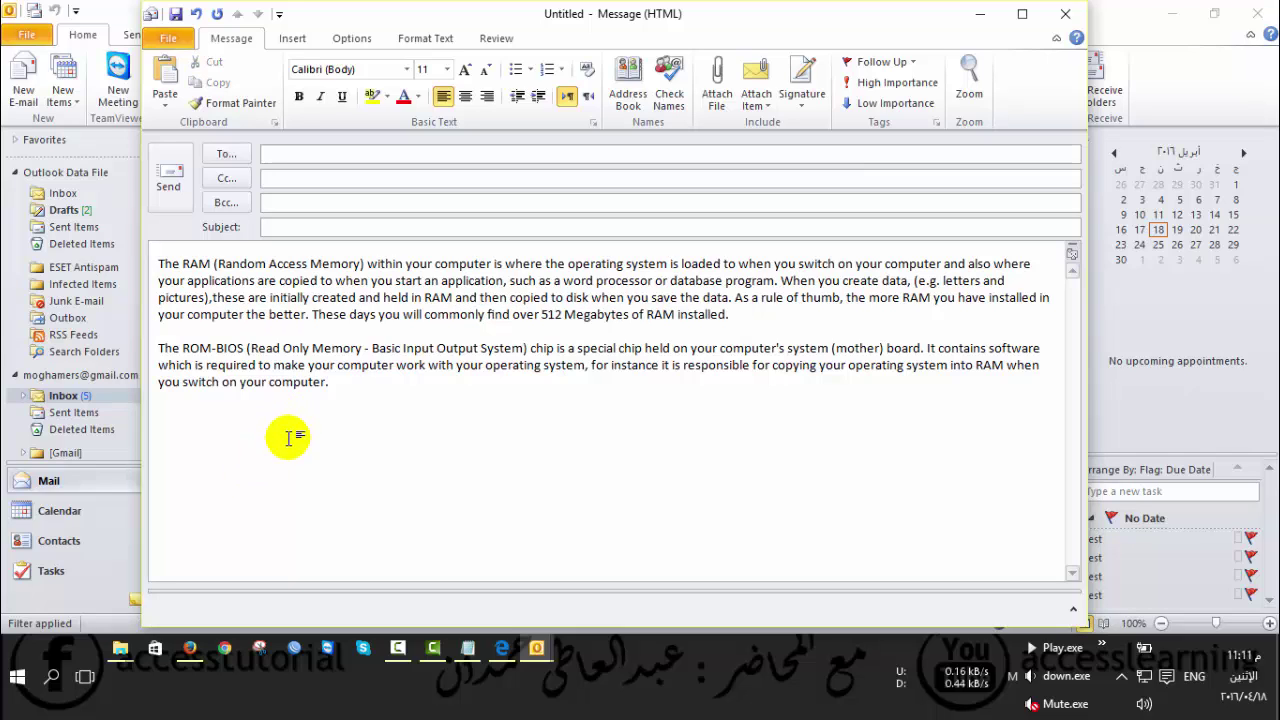
pyautogui.moveTo(160, 316); pyautogui.dragTo(740, 317)
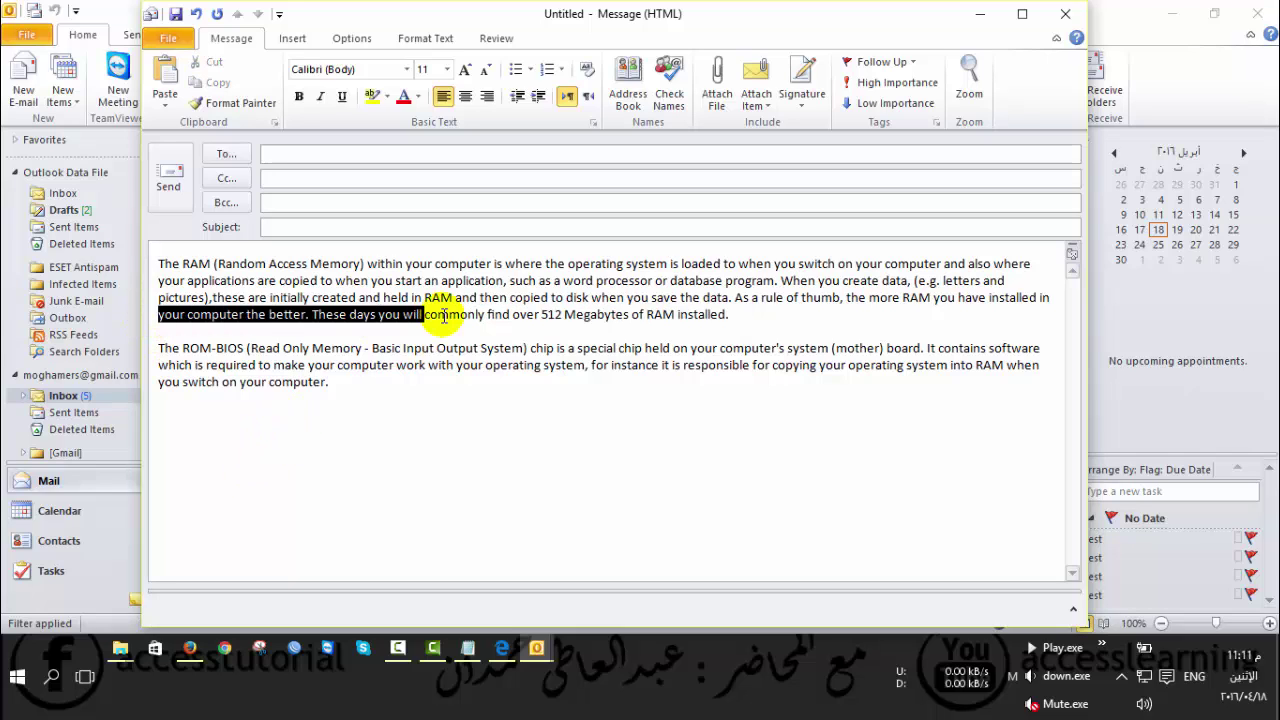
pyautogui.click(495, 373)
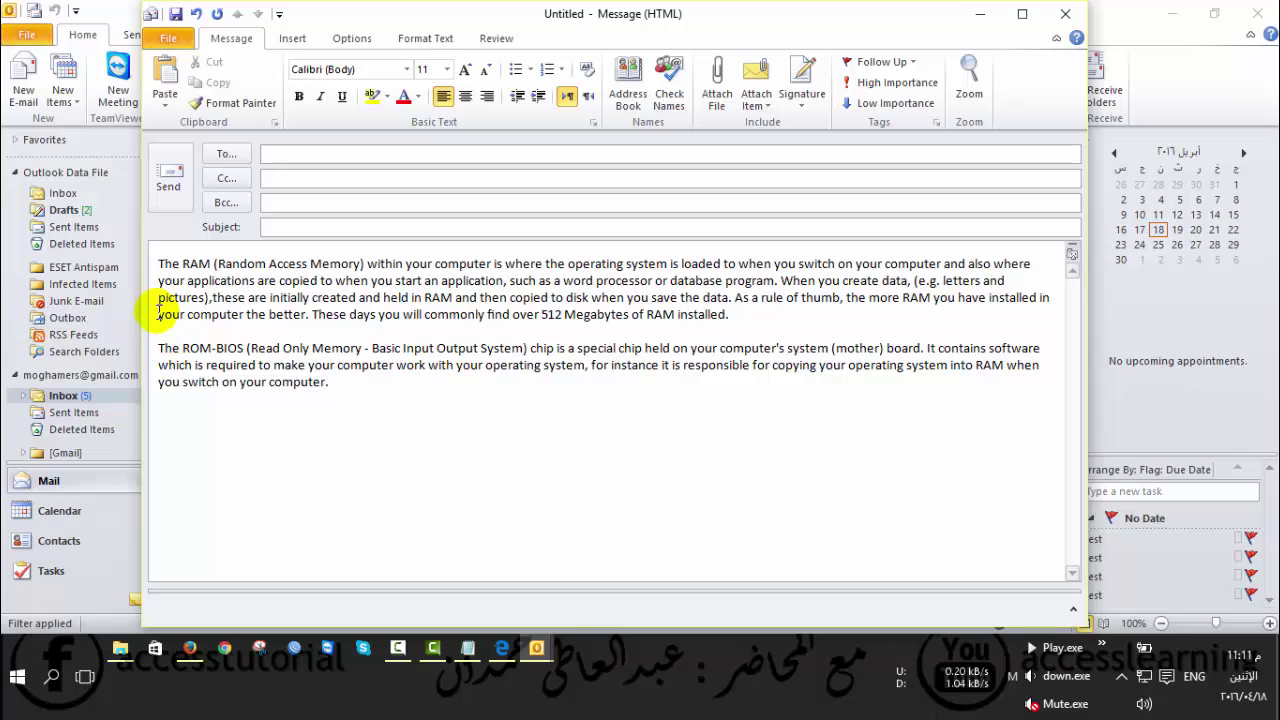
pyautogui.click(158, 315)
pyautogui.keyDown('shift'); pyautogui.click(735, 315); pyautogui.keyUp('shift')
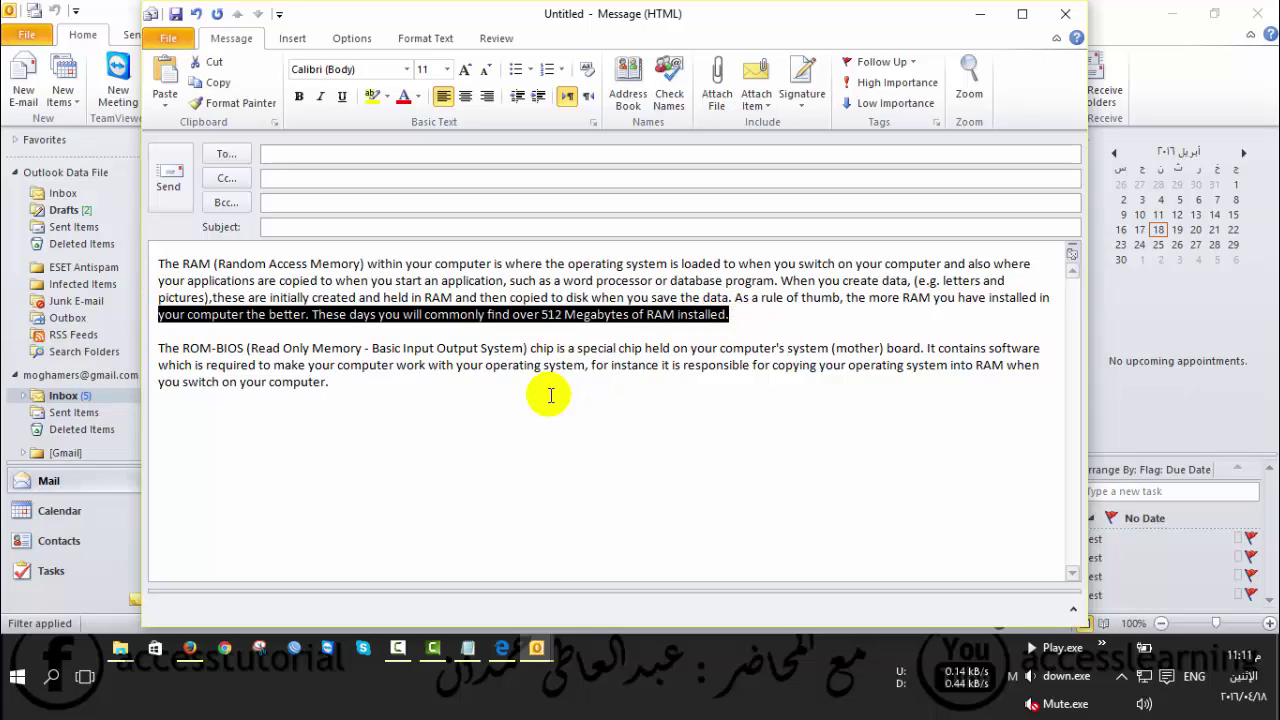
pyautogui.click(293, 393)
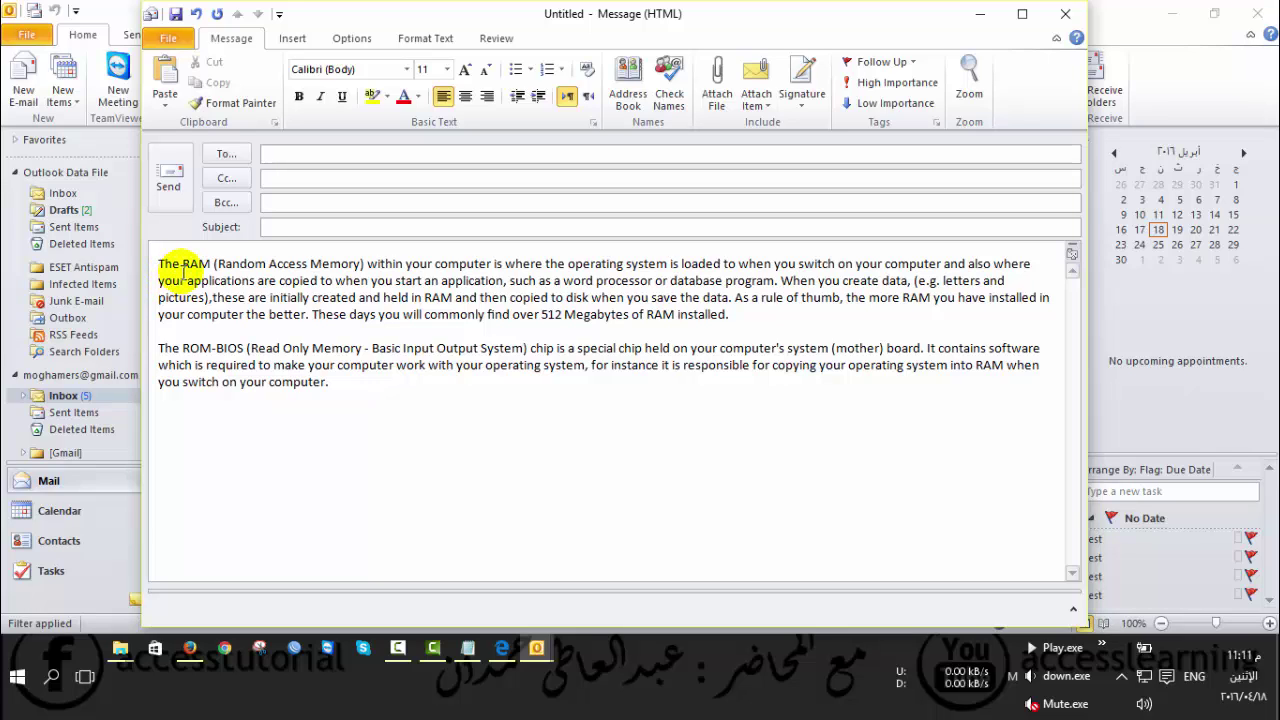
pyautogui.doubleClick(196, 264)
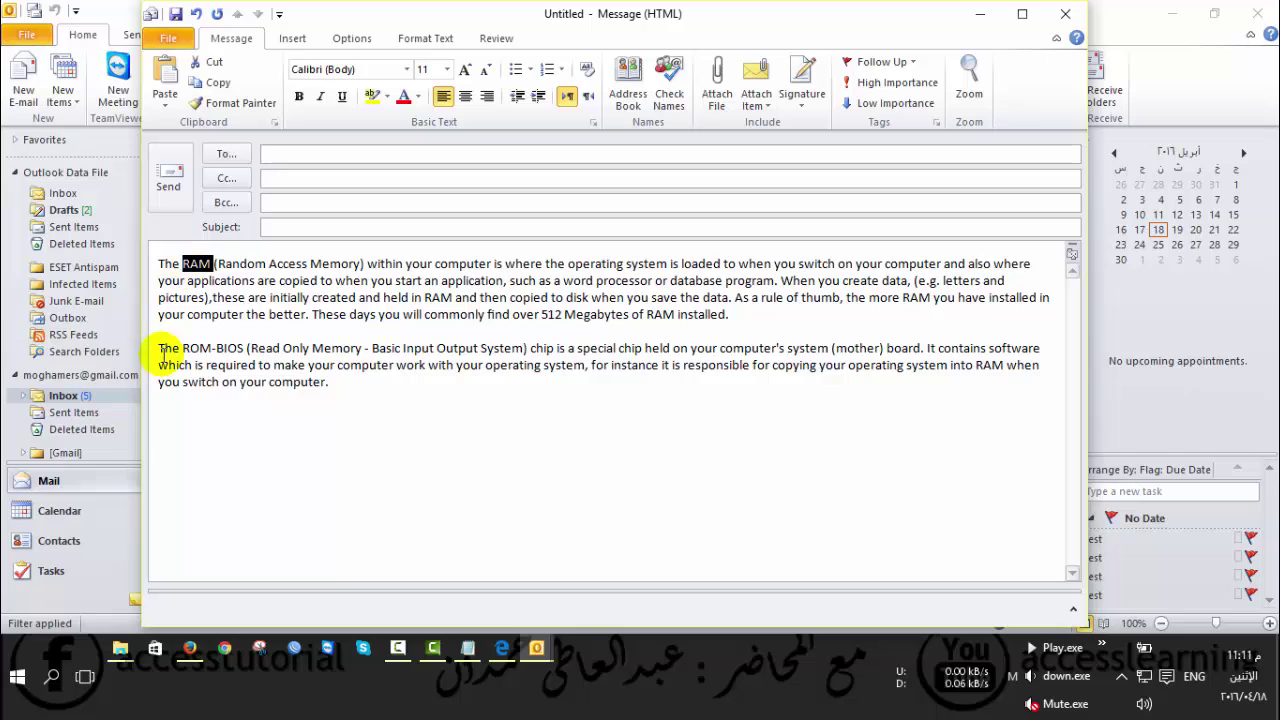
pyautogui.doubleClick(287, 314)
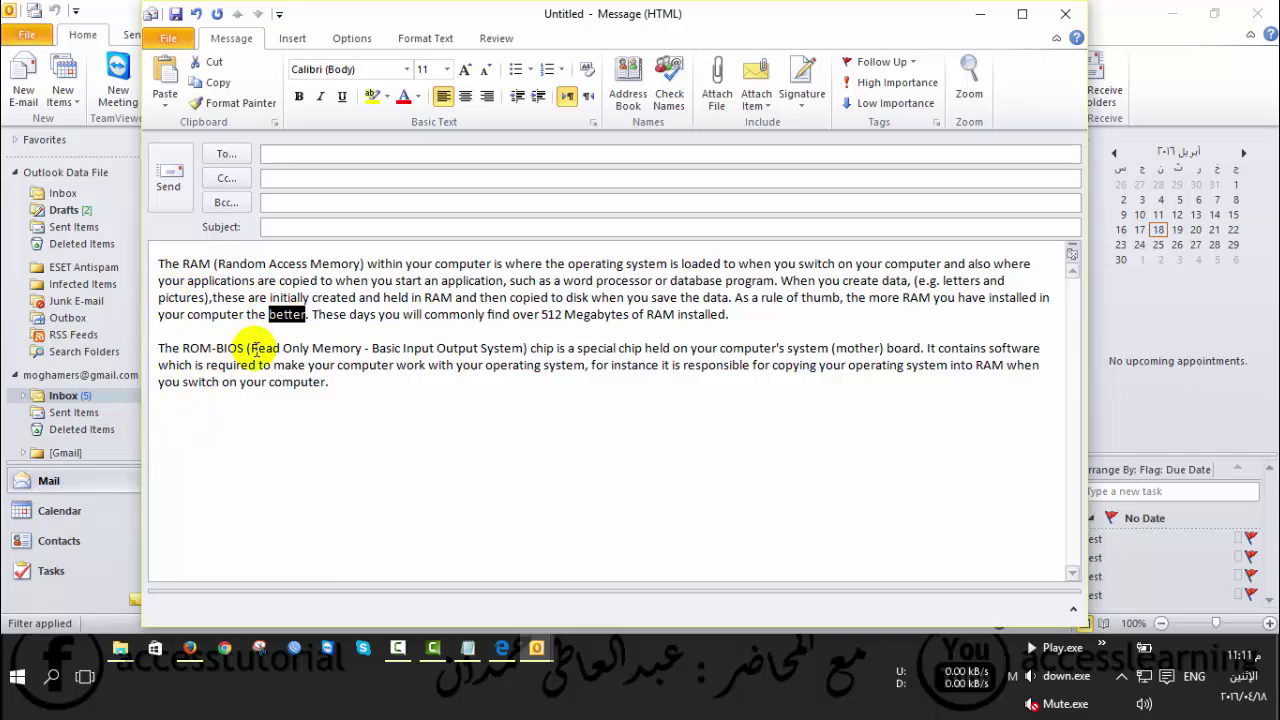
pyautogui.doubleClick(364, 315)
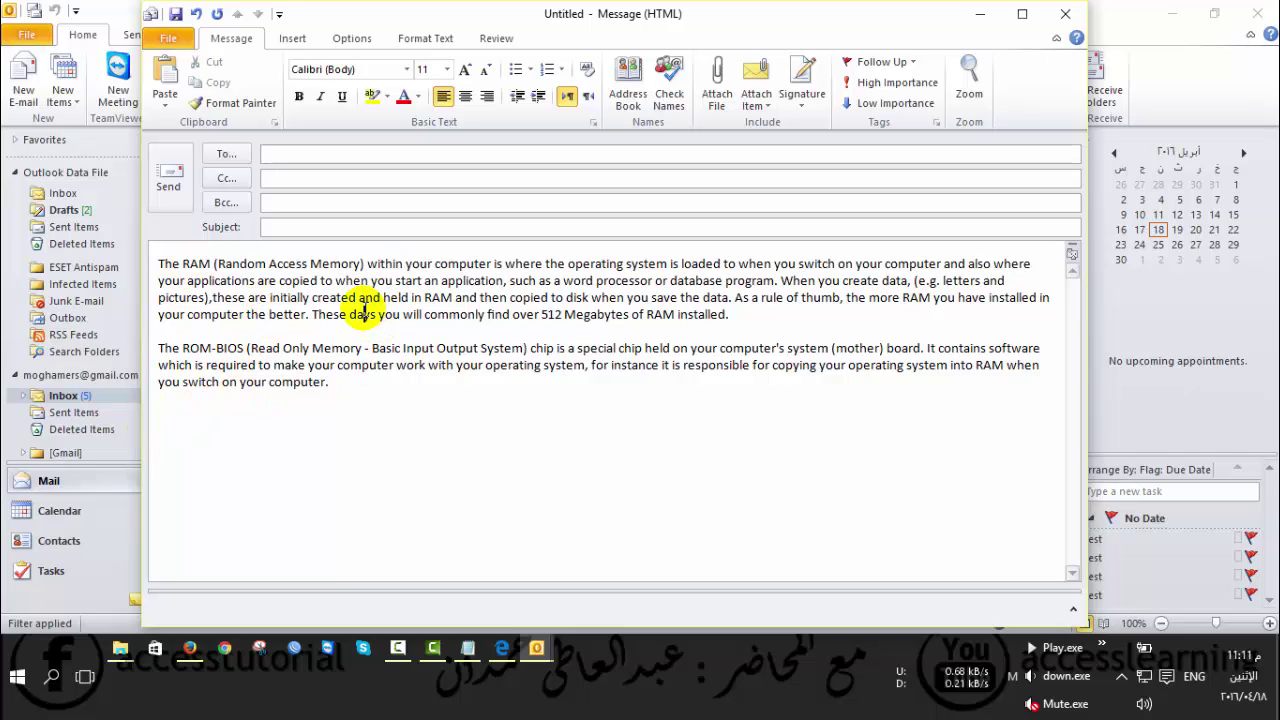
pyautogui.click(450, 314)
pyautogui.doubleClick(452, 314)
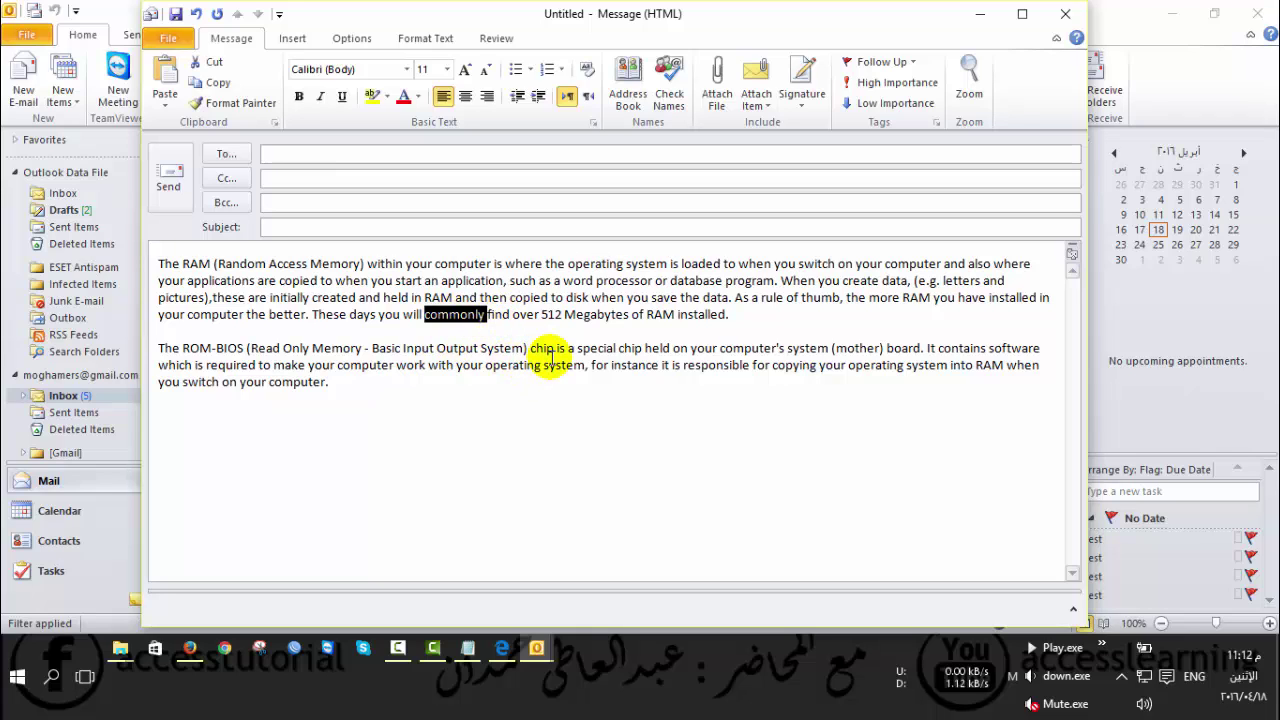
pyautogui.doubleClick(541, 349)
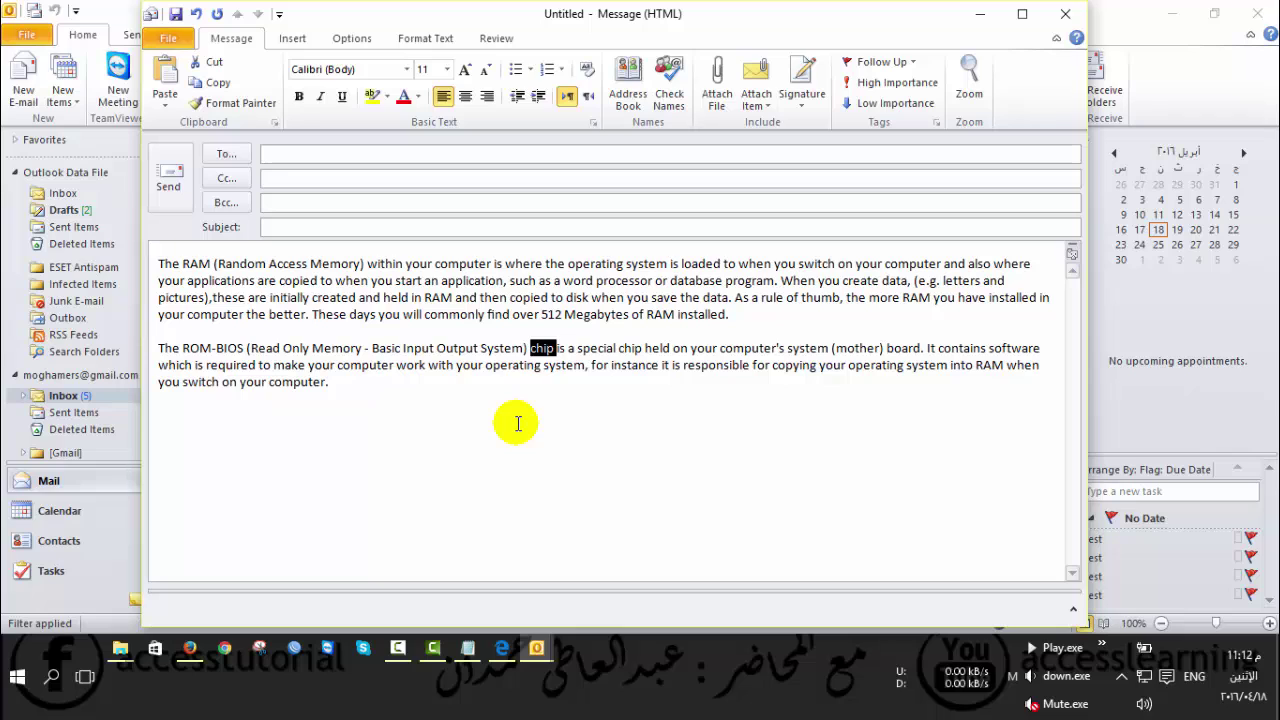
pyautogui.click(212, 316)
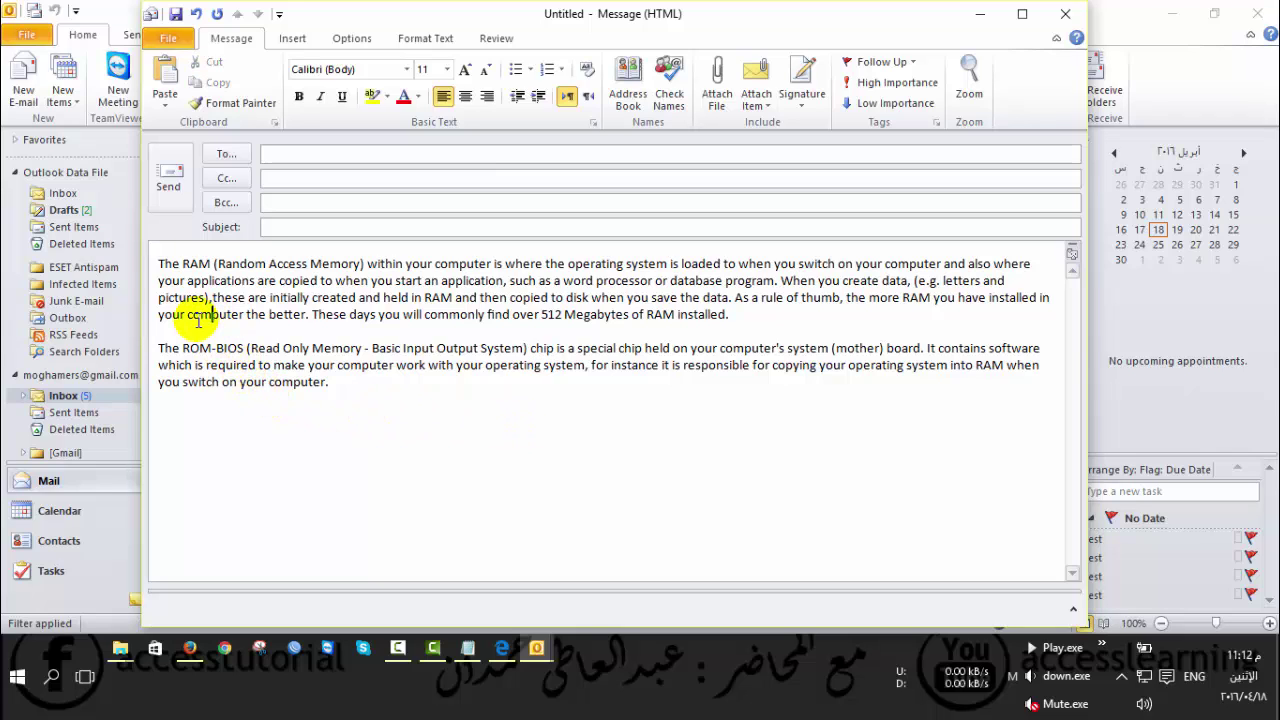
pyautogui.doubleClick(213, 297)
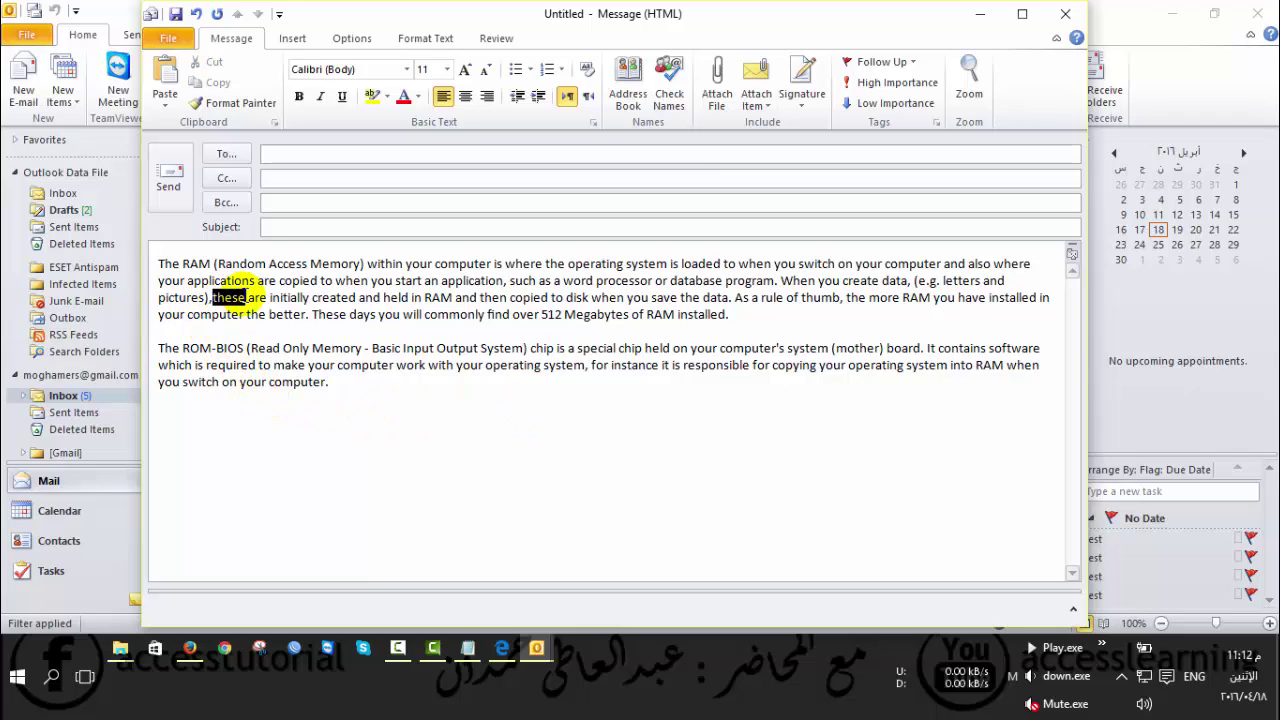
pyautogui.click(212, 303)
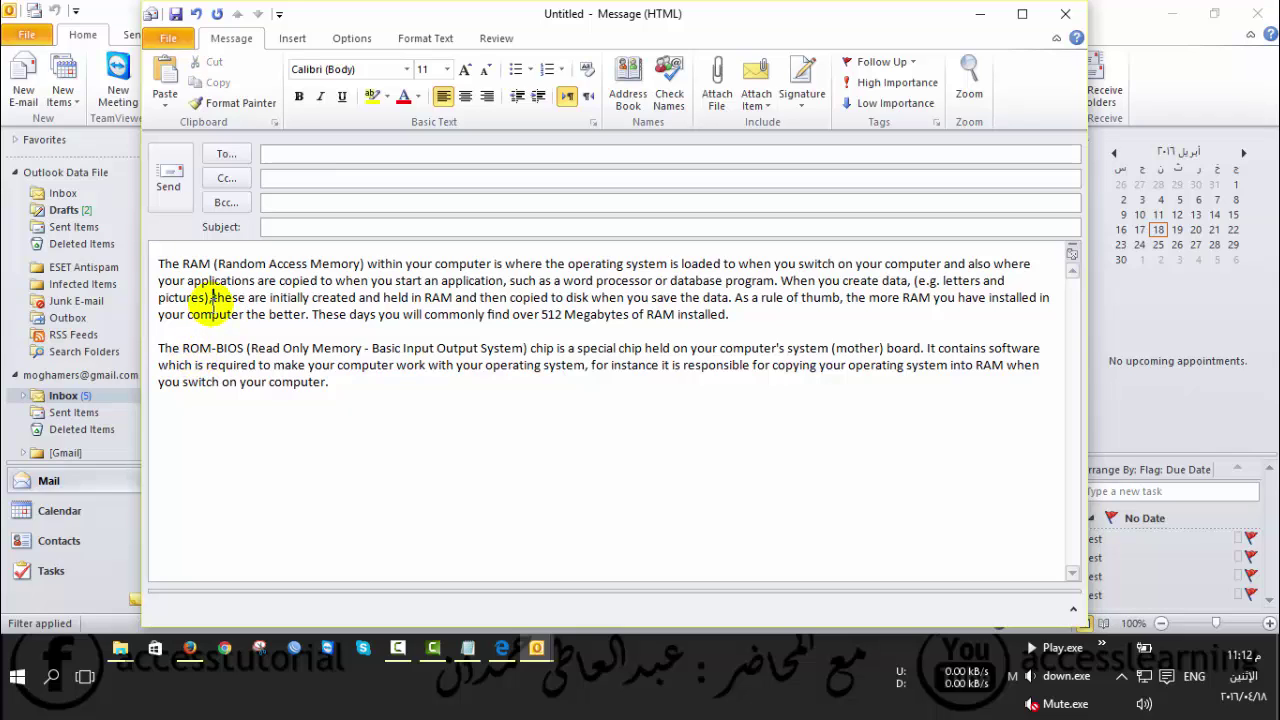
pyautogui.doubleClick(228, 297)
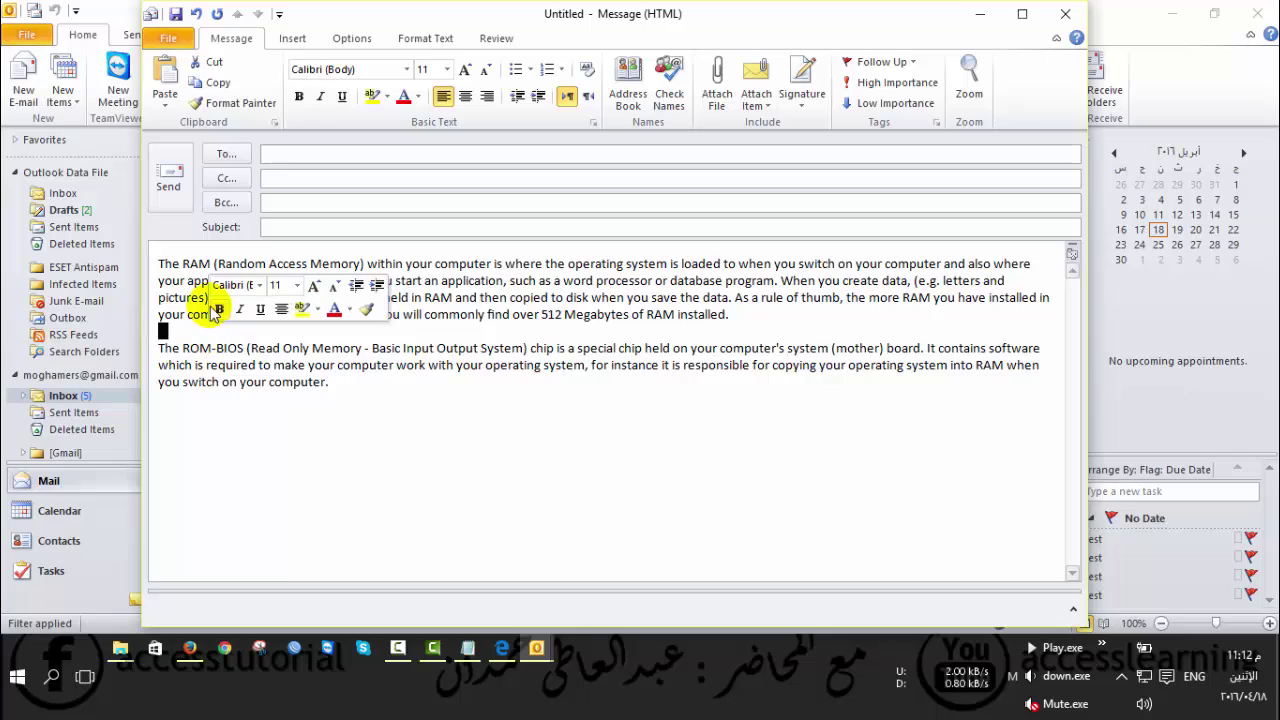
pyautogui.click(172, 313)
pyautogui.click(212, 297)
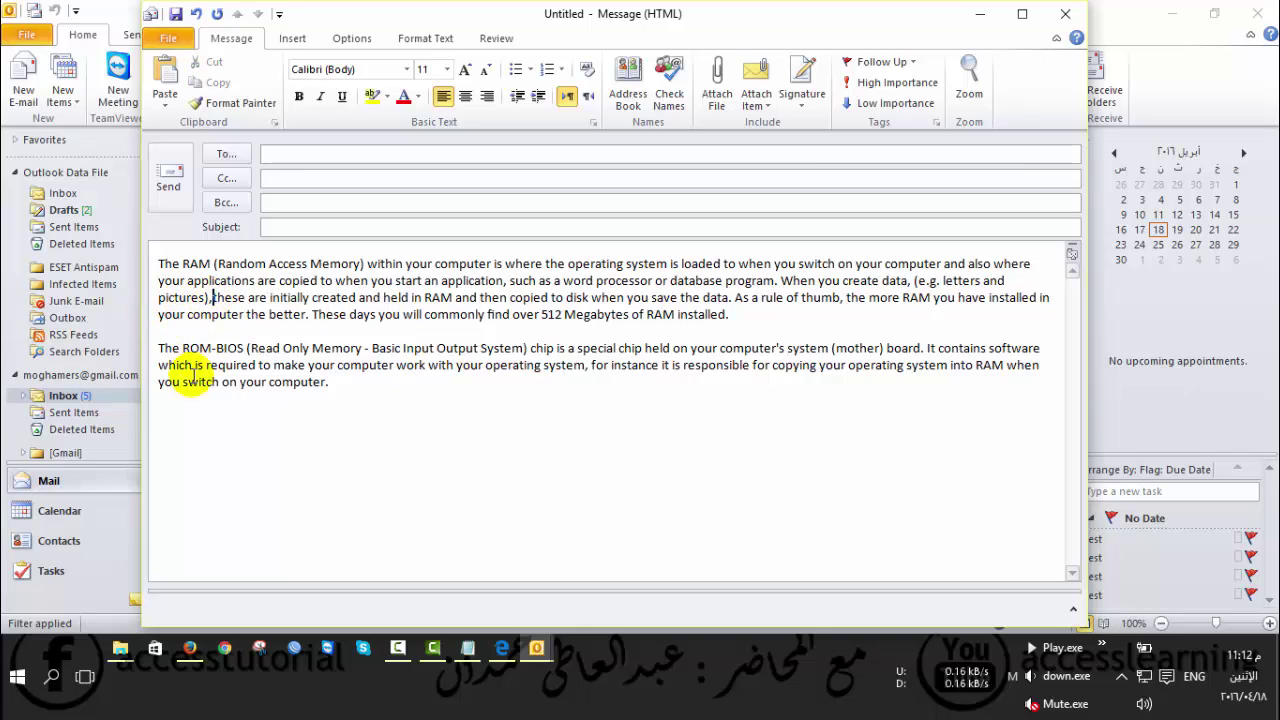
pyautogui.hotkey('shift', 'Right')
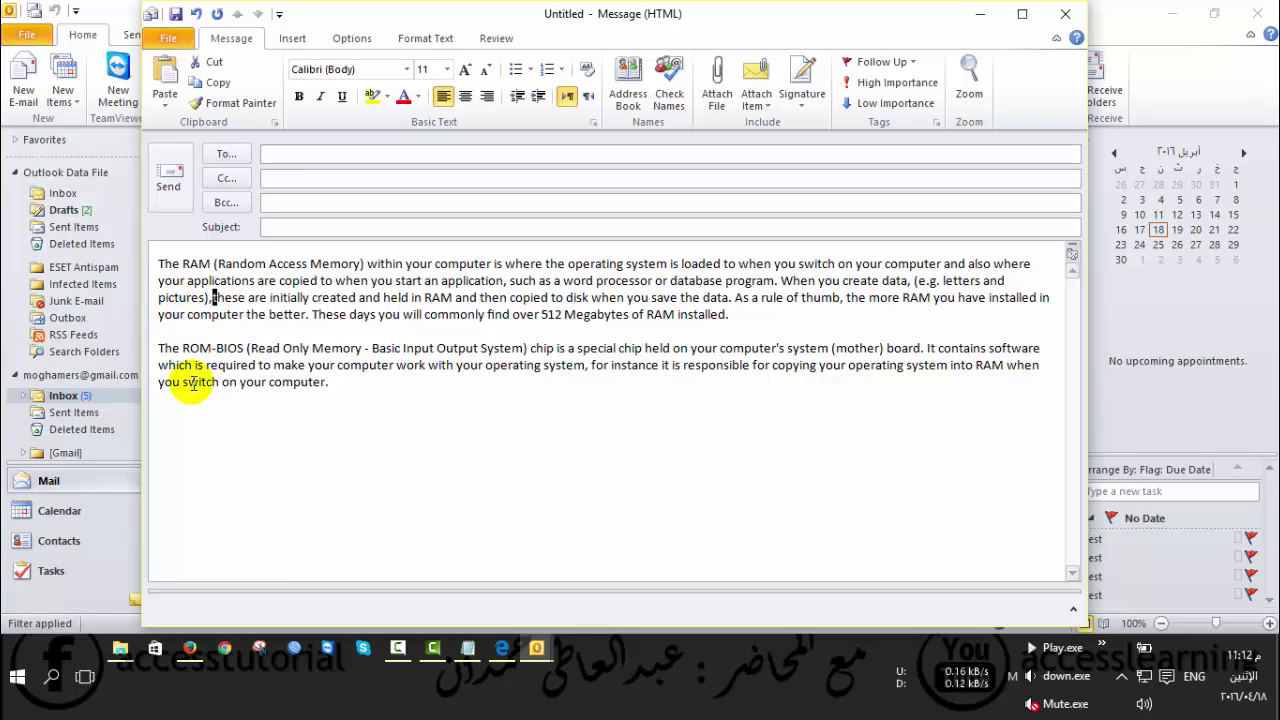
pyautogui.hotkey('shift', 'Right')
pyautogui.hotkey('shift', 'Right')
pyautogui.hotkey('shift', 'Right')
pyautogui.hotkey('shift', 'Right')
pyautogui.click(190, 331)
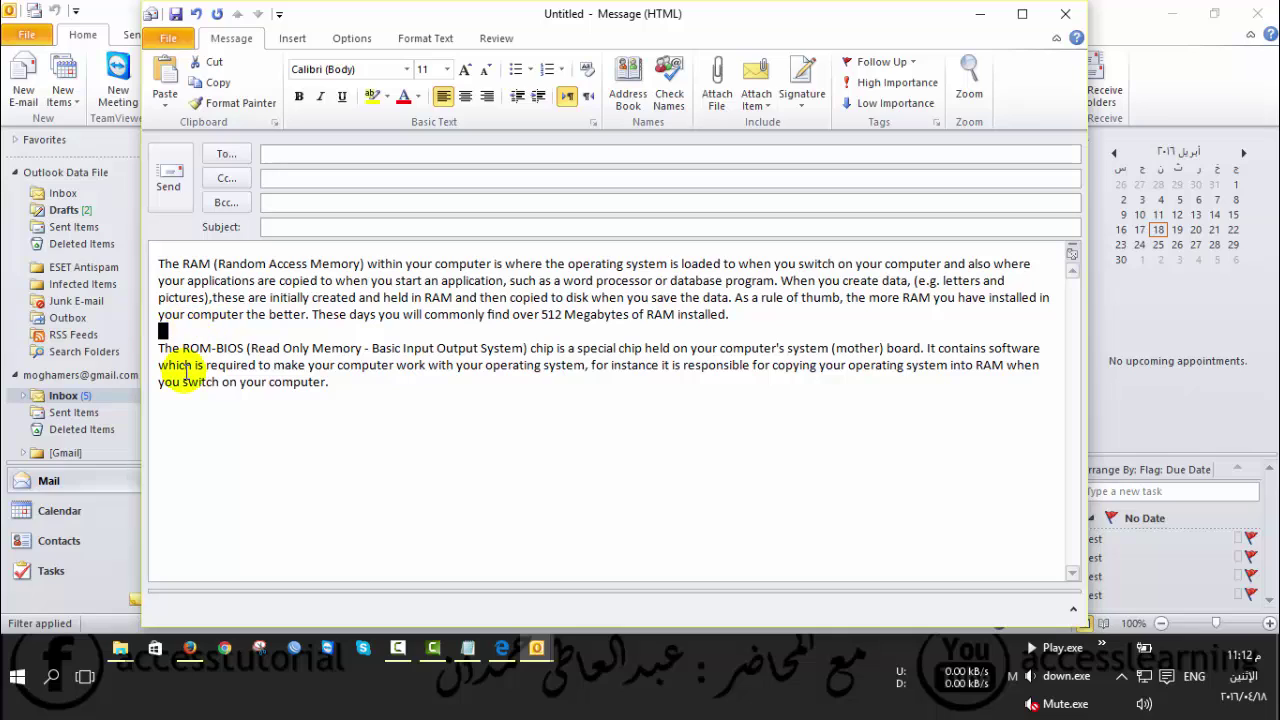
pyautogui.click(184, 365)
pyautogui.moveTo(158, 314)
pyautogui.mouseDown()
pyautogui.moveTo(600, 327)
pyautogui.moveTo(148, 322)
pyautogui.mouseUp()
pyautogui.click(145, 325)
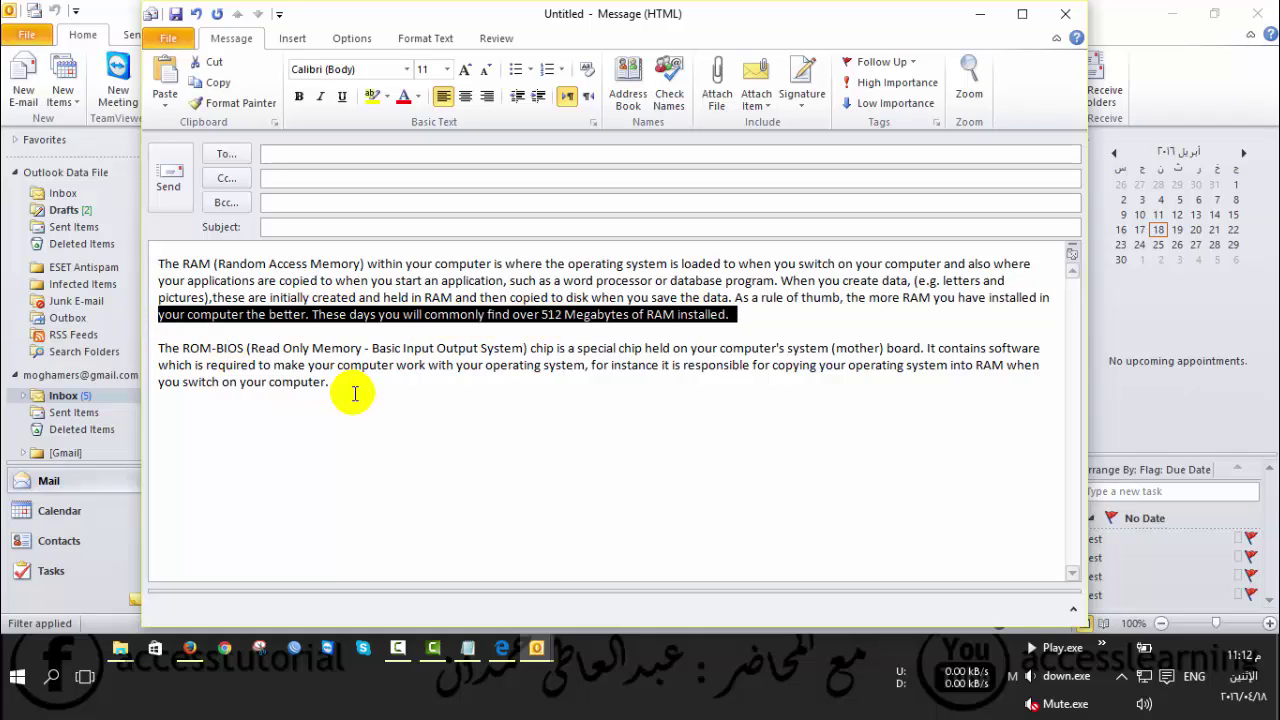
pyautogui.click(361, 415)
pyautogui.hotkey('shift', 'Home')
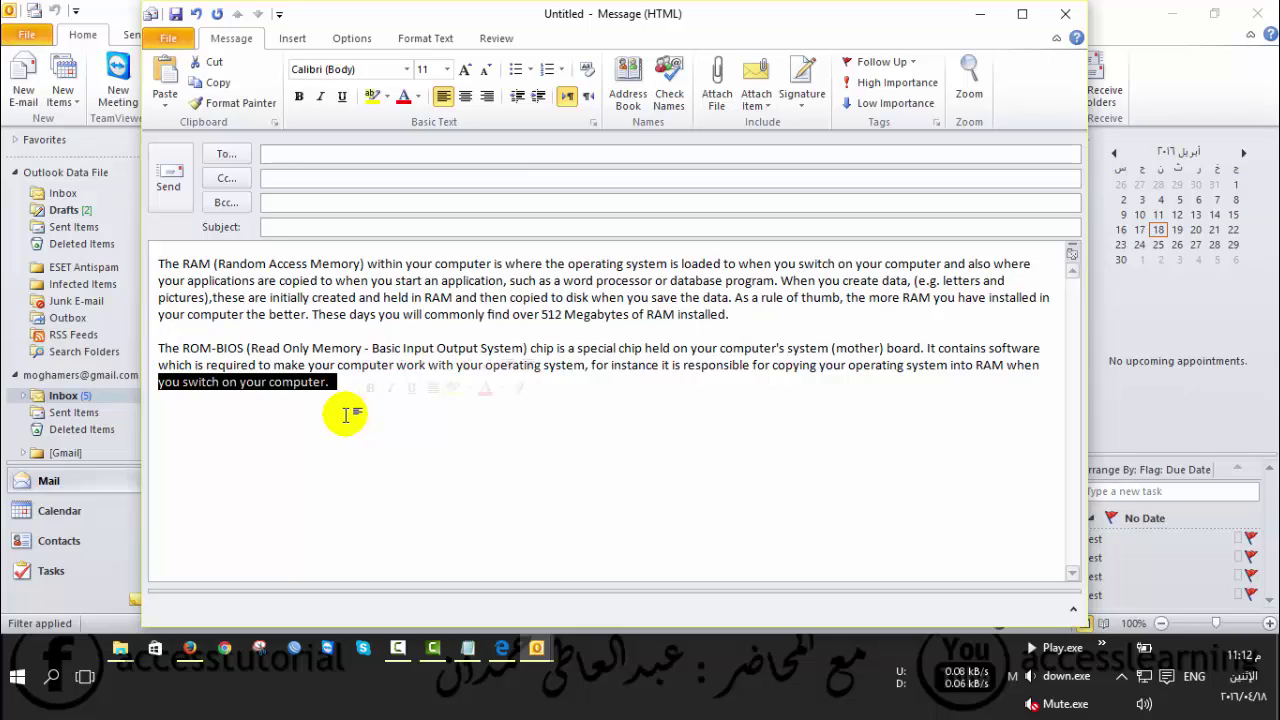
pyautogui.click(215, 333)
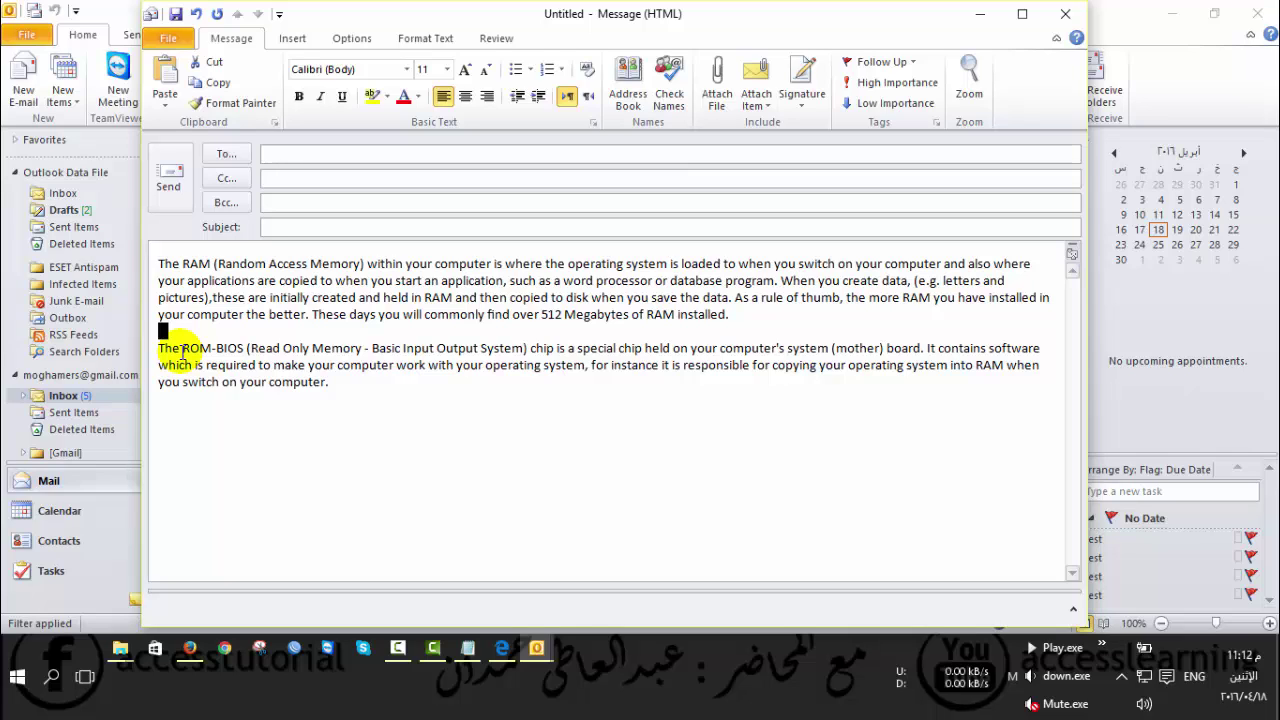
pyautogui.click(201, 422)
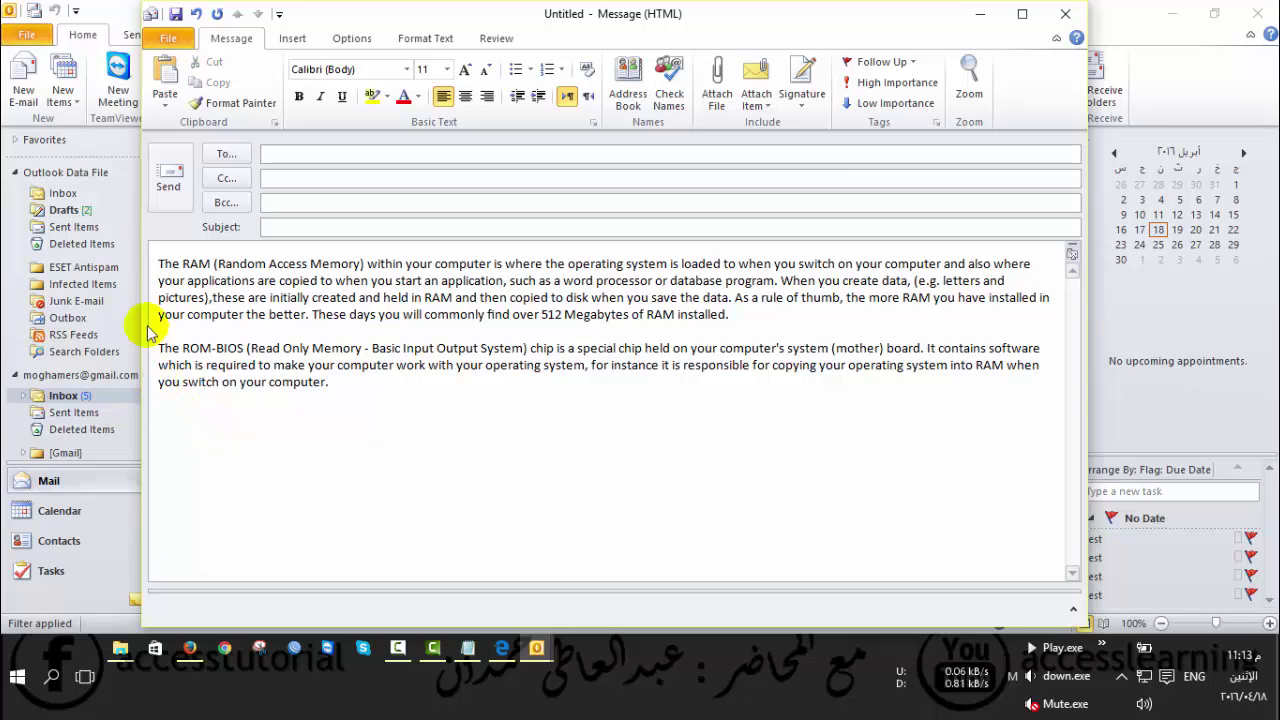
pyautogui.click(162, 263)
pyautogui.moveTo(162, 263); pyautogui.dragTo(728, 314)
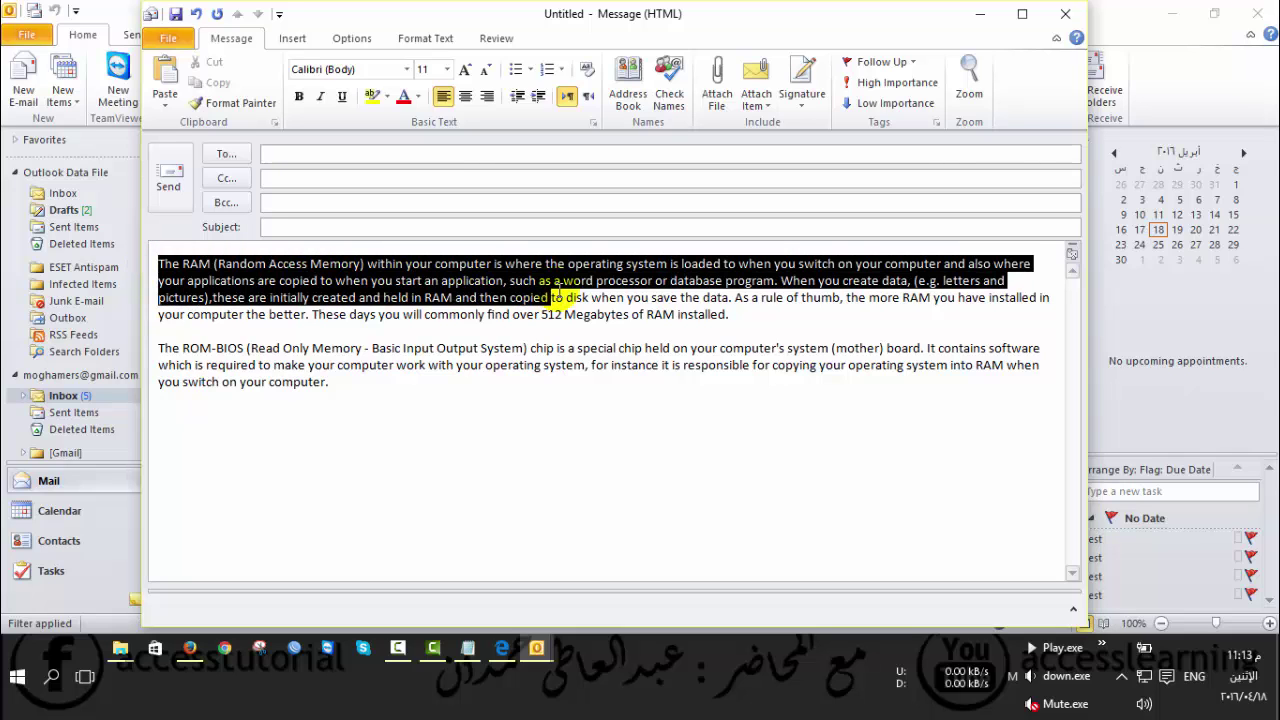
pyautogui.click(728, 314)
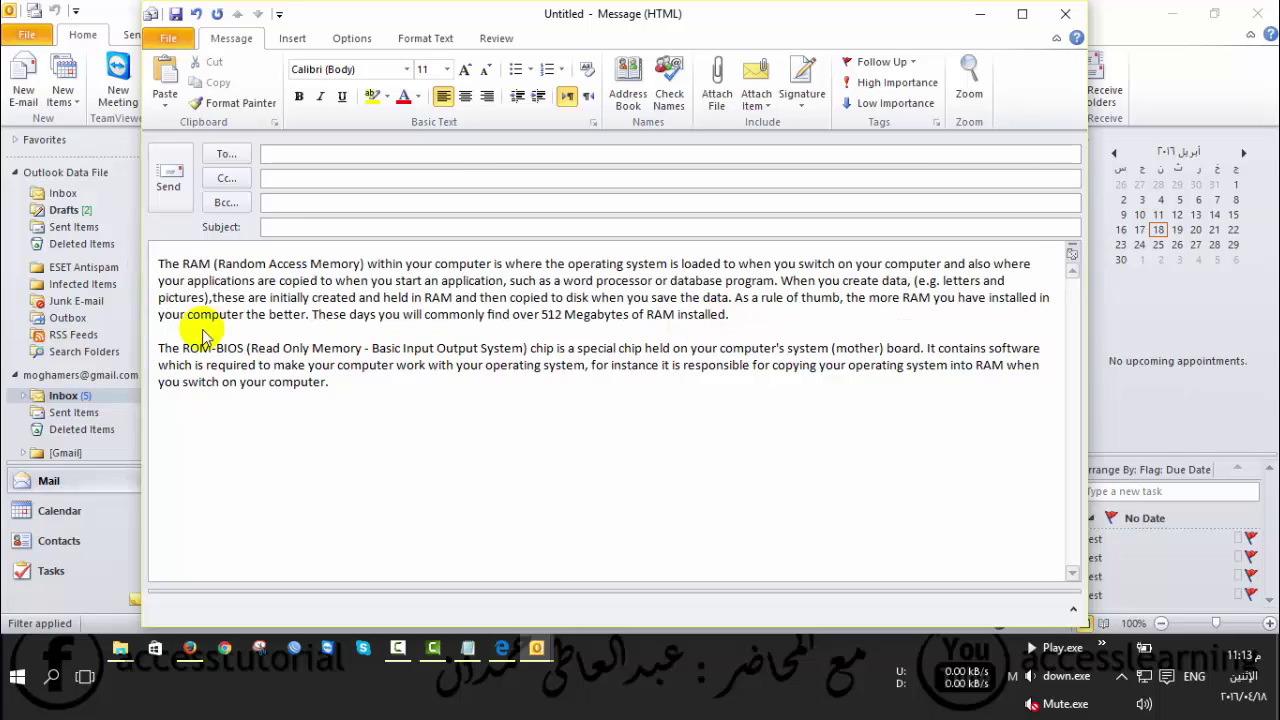
pyautogui.click(162, 330)
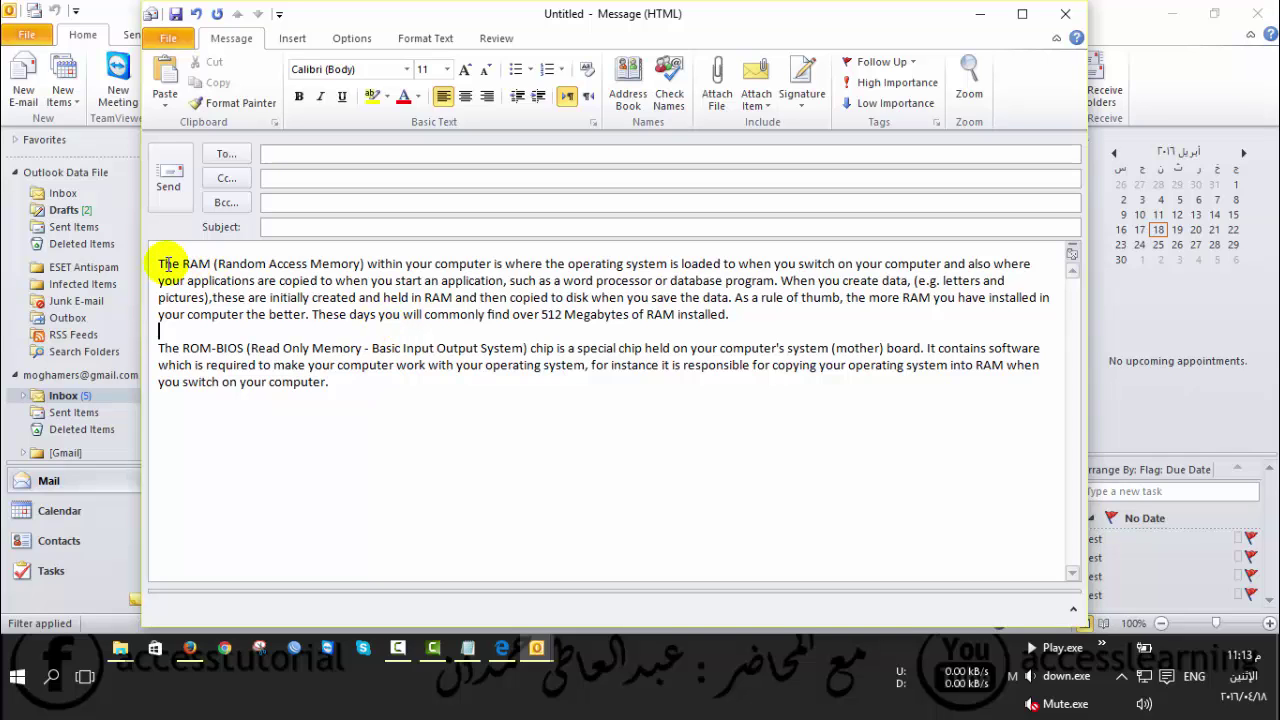
pyautogui.moveTo(160, 265); pyautogui.dragTo(340, 314)
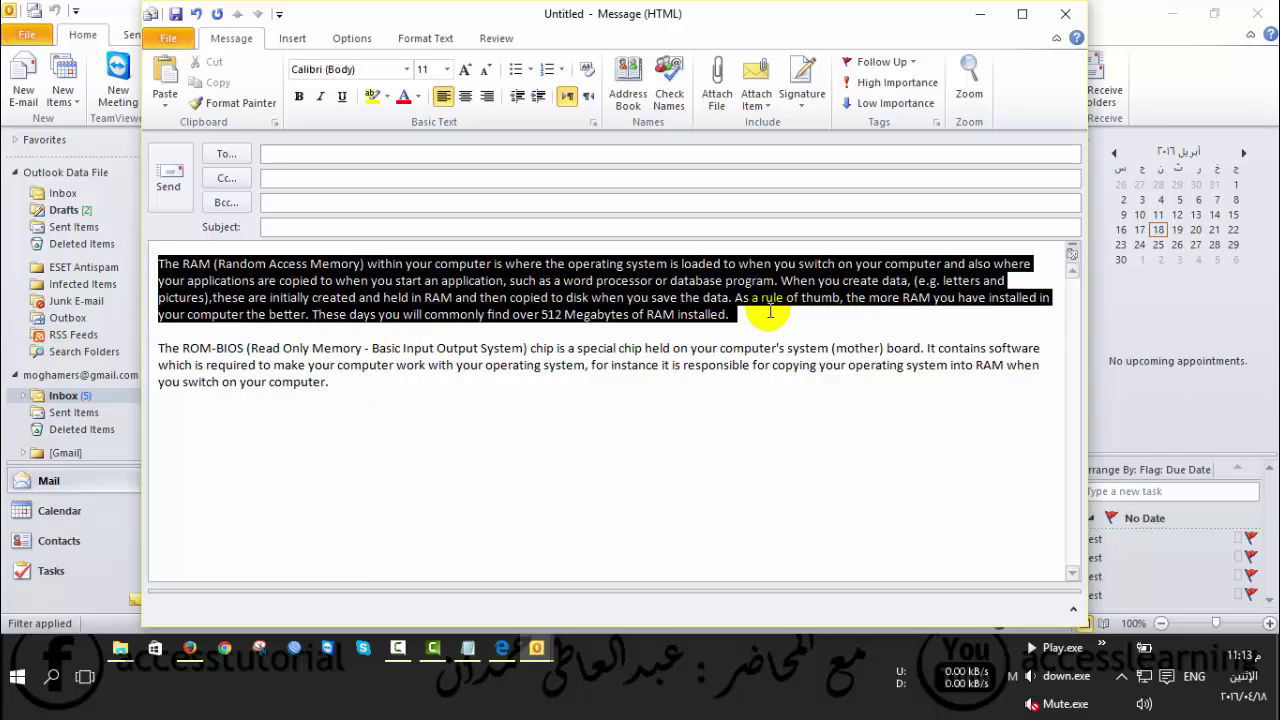
pyautogui.click(340, 314)
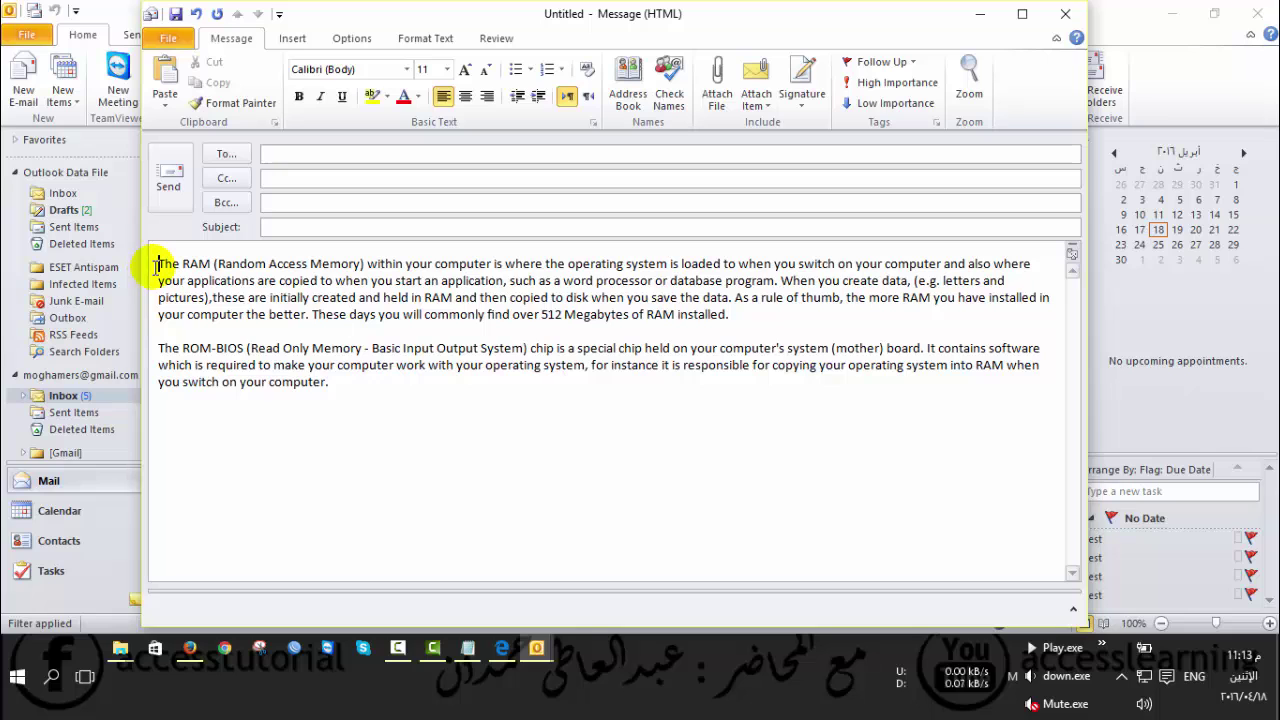
pyautogui.moveTo(145, 270); pyautogui.dragTo(128, 314)
pyautogui.moveTo(237, 349); pyautogui.dragTo(244, 349)
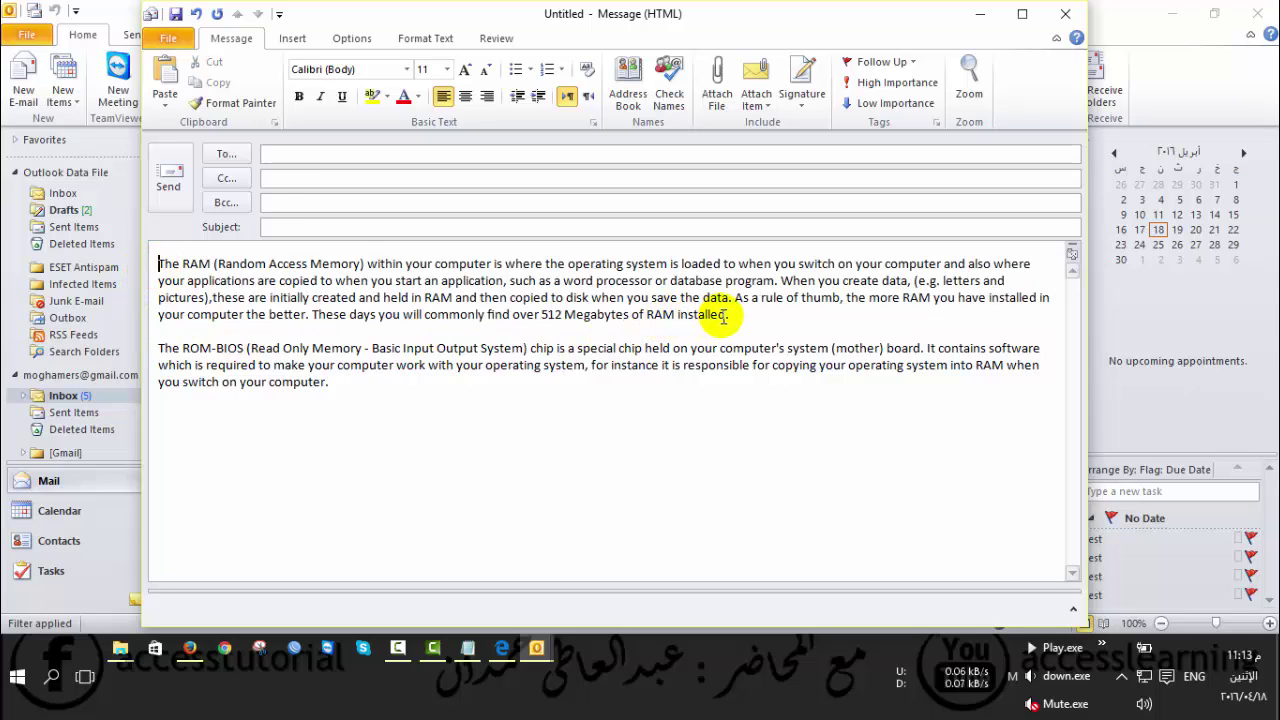
pyautogui.tripleClick(455, 318)
pyautogui.click(369, 281)
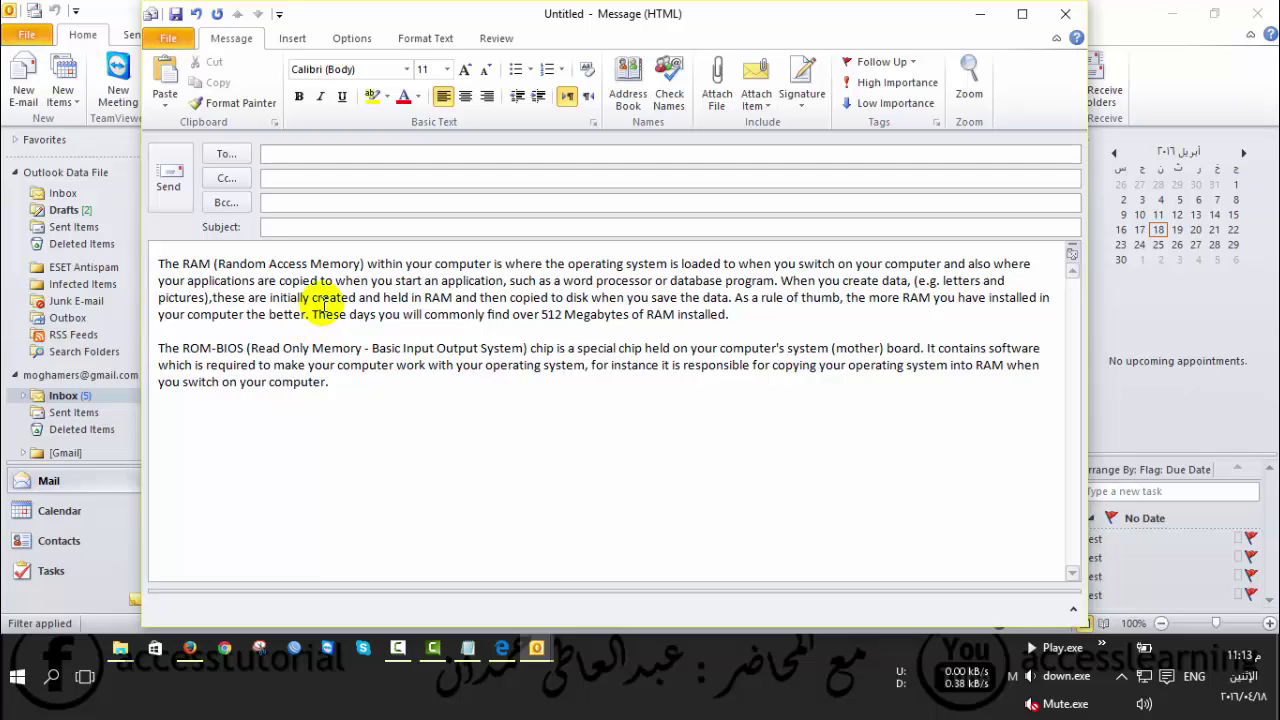
pyautogui.tripleClick(407, 272)
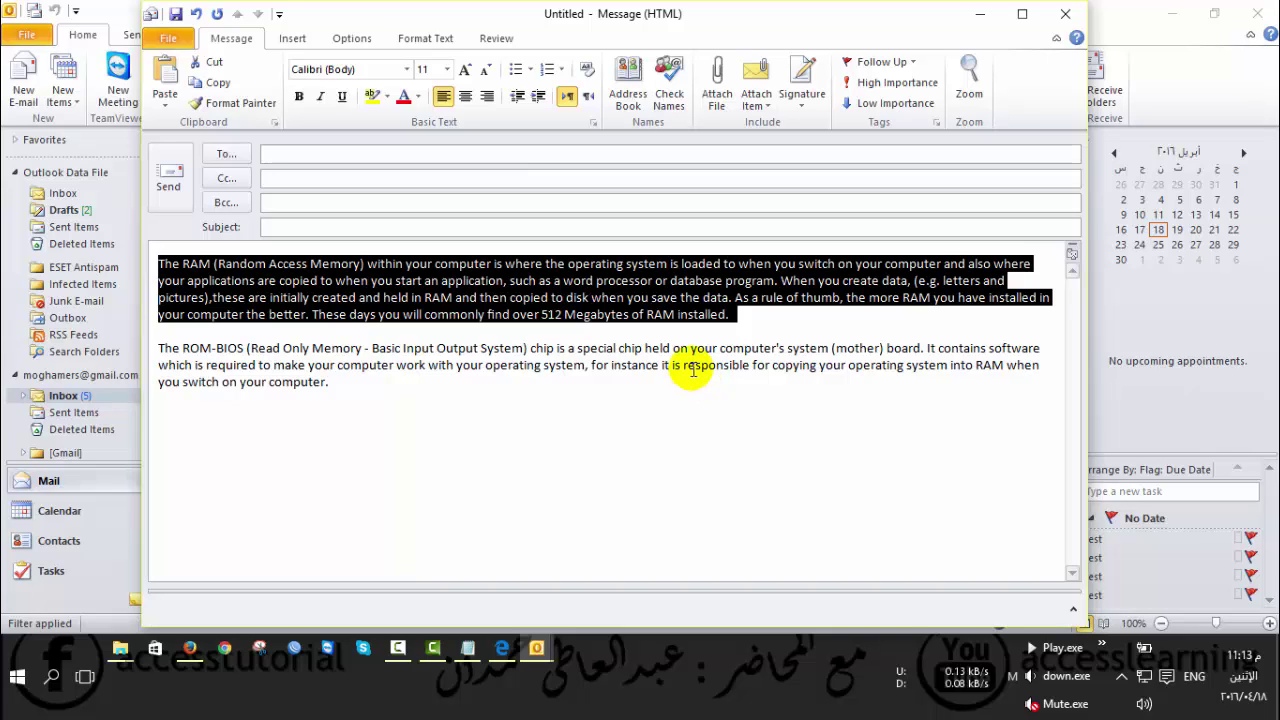
pyautogui.click(224, 331)
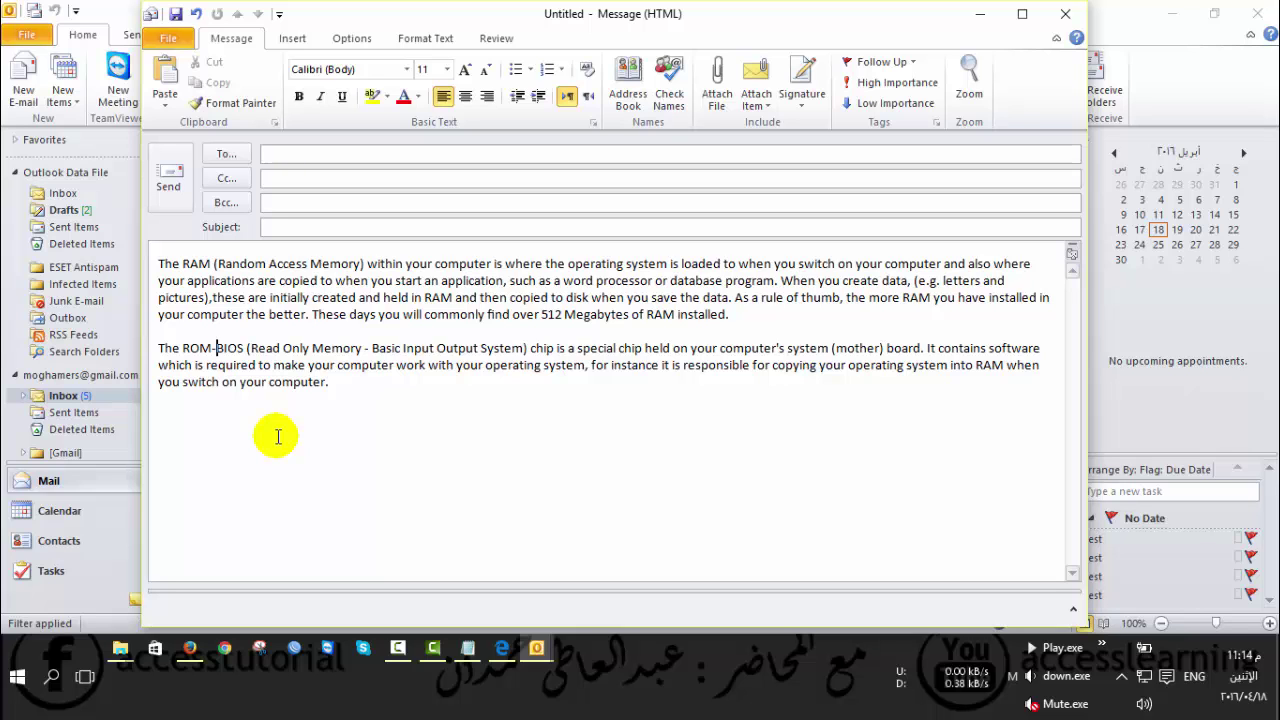
# - Minimize the untitled message window and scroll down the Inbox message list
pyautogui.click(978, 14)
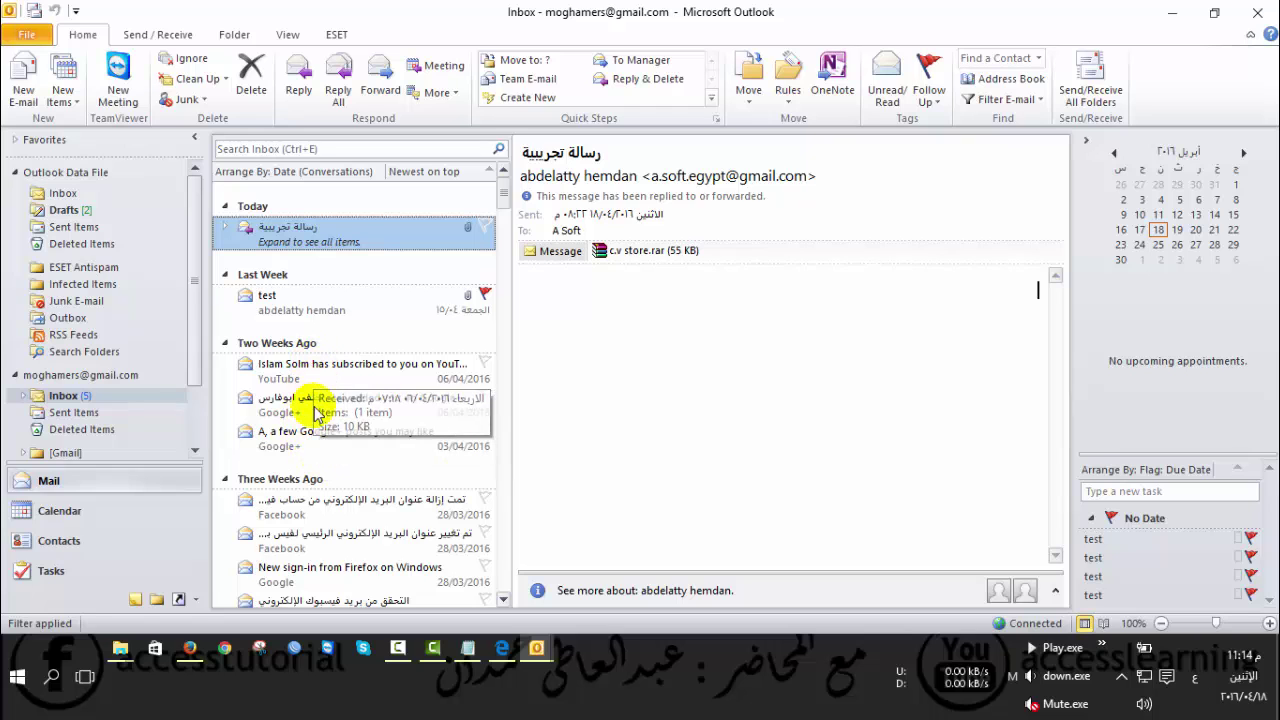
pyautogui.scroll(-1, 318, 530)
pyautogui.scroll(-5, 322, 522)
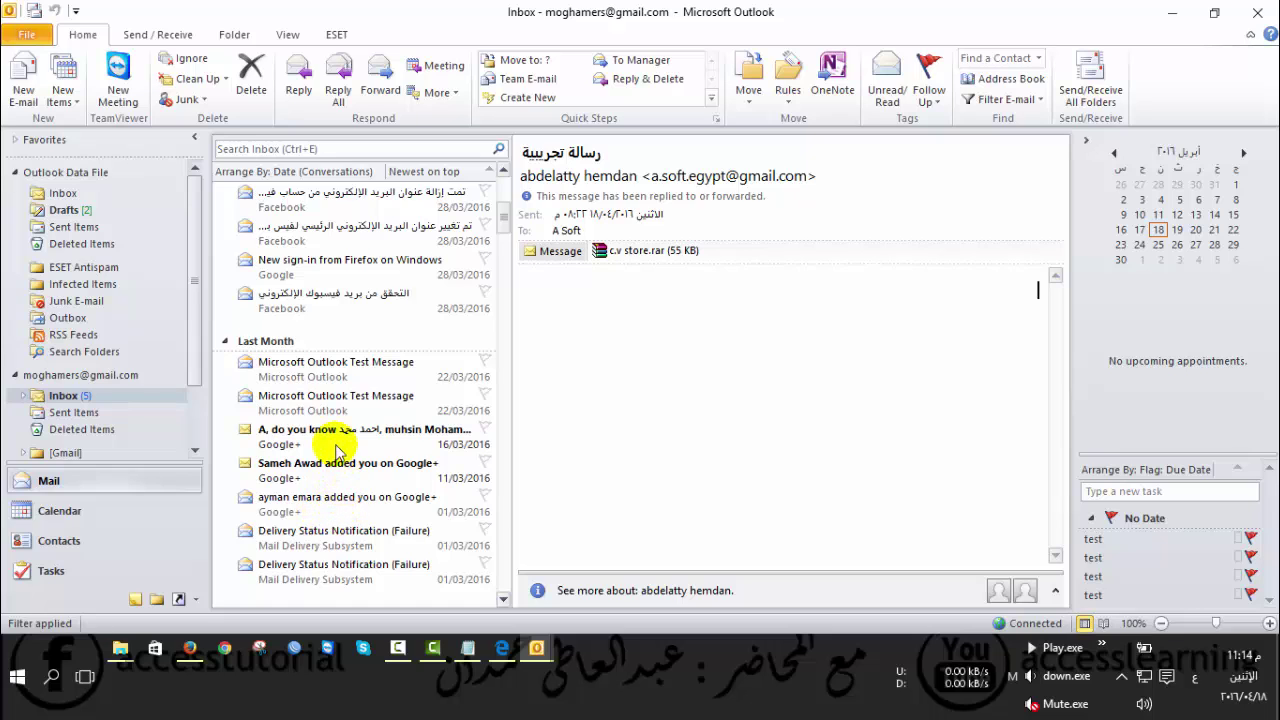
# - Open the "New sign-in from Firefox on Windows" email and scroll to its end
pyautogui.click(322, 278)
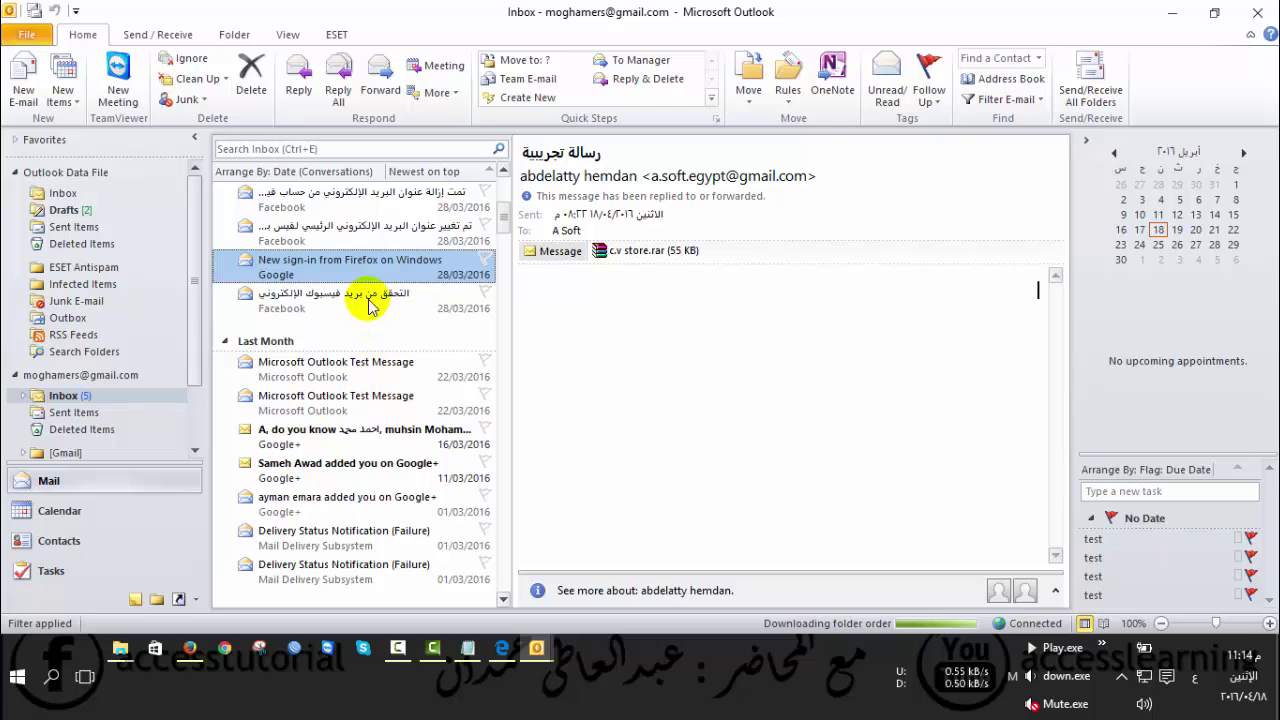
pyautogui.scroll(-3, 628, 523)
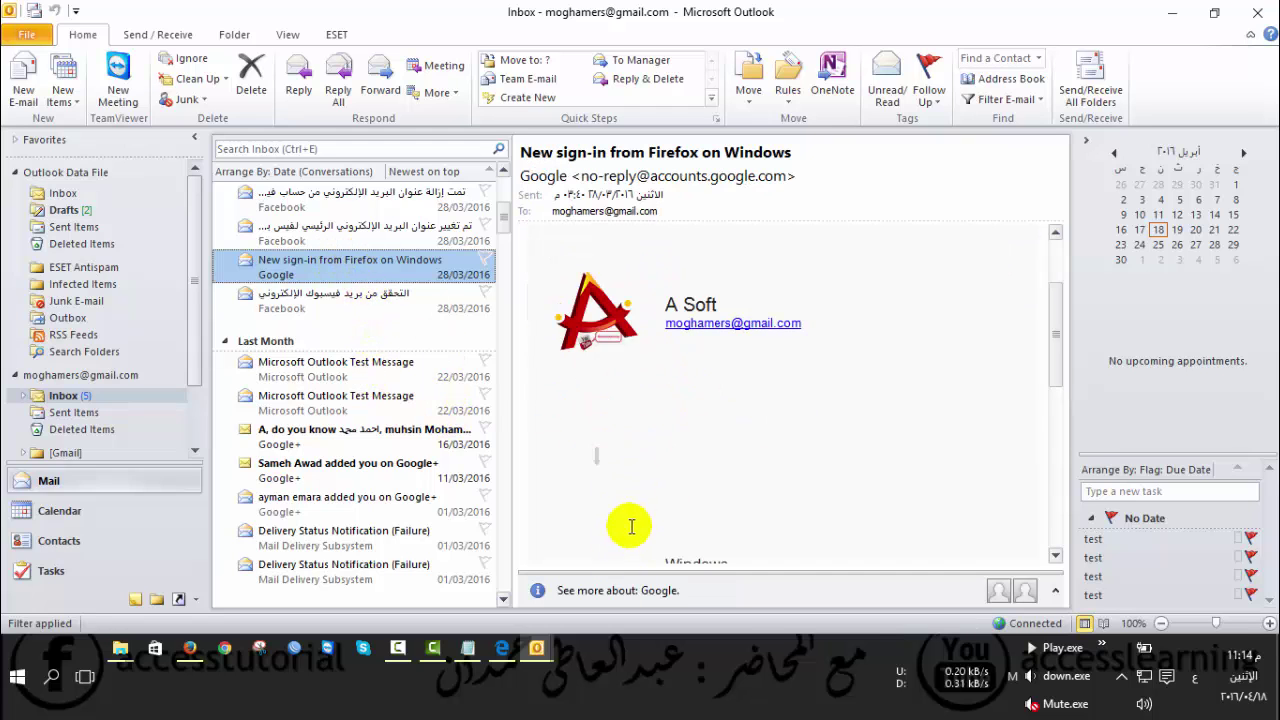
pyautogui.scroll(-3, 634, 521)
pyautogui.scroll(-3, 630, 521)
pyautogui.scroll(-3, 612, 505)
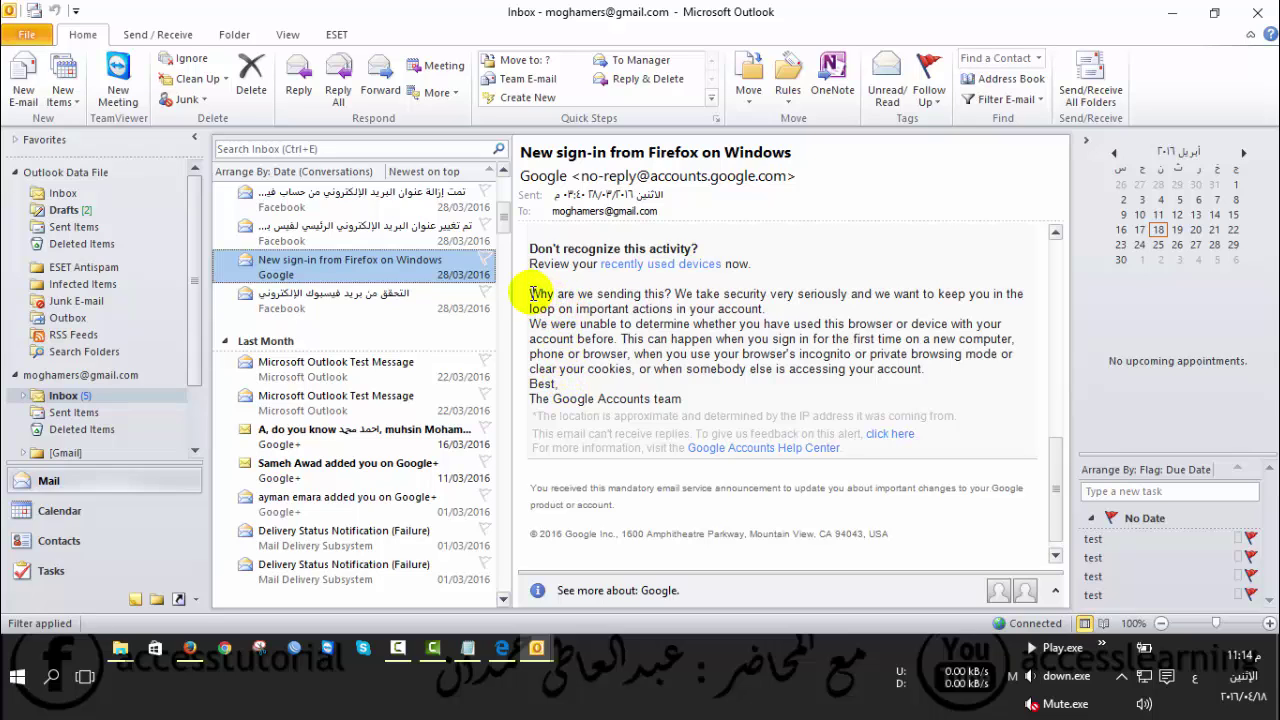
# - Practise selecting and deselecting the email's explanation paragraphs by dragging and triple-clicking
pyautogui.moveTo(531, 293); pyautogui.dragTo(926, 369)
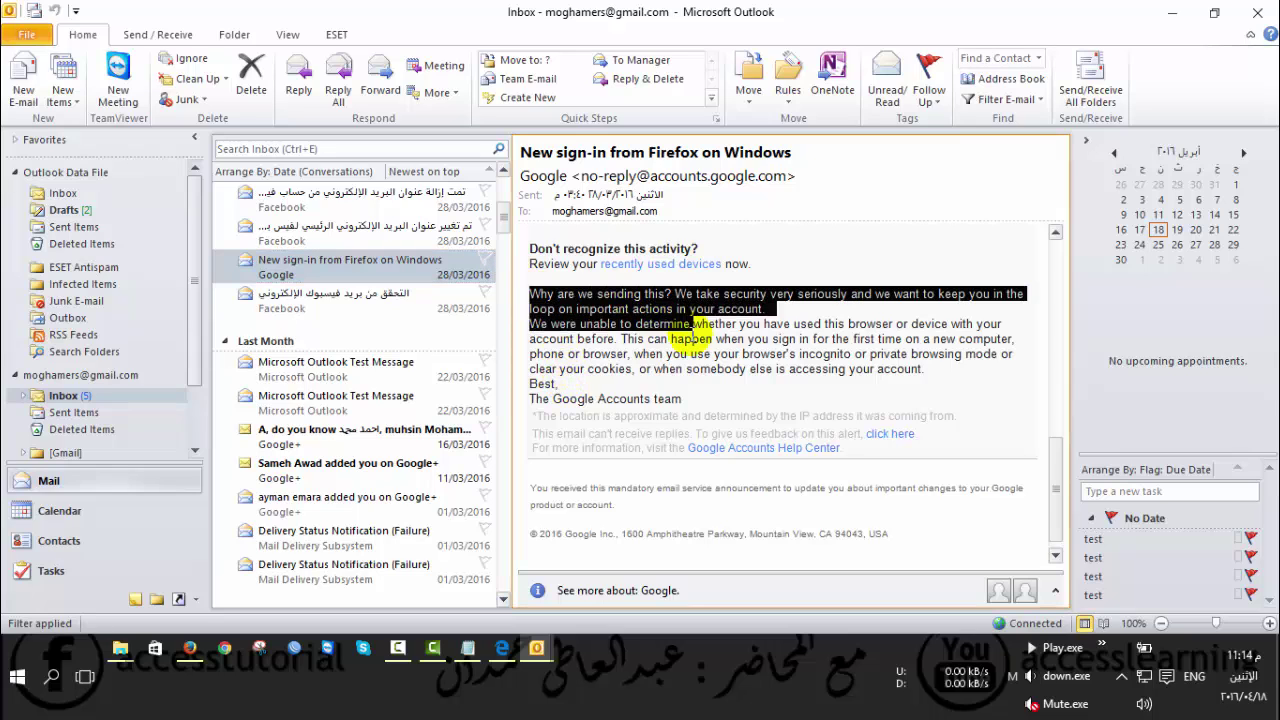
pyautogui.click(644, 306)
pyautogui.tripleClick(640, 308)
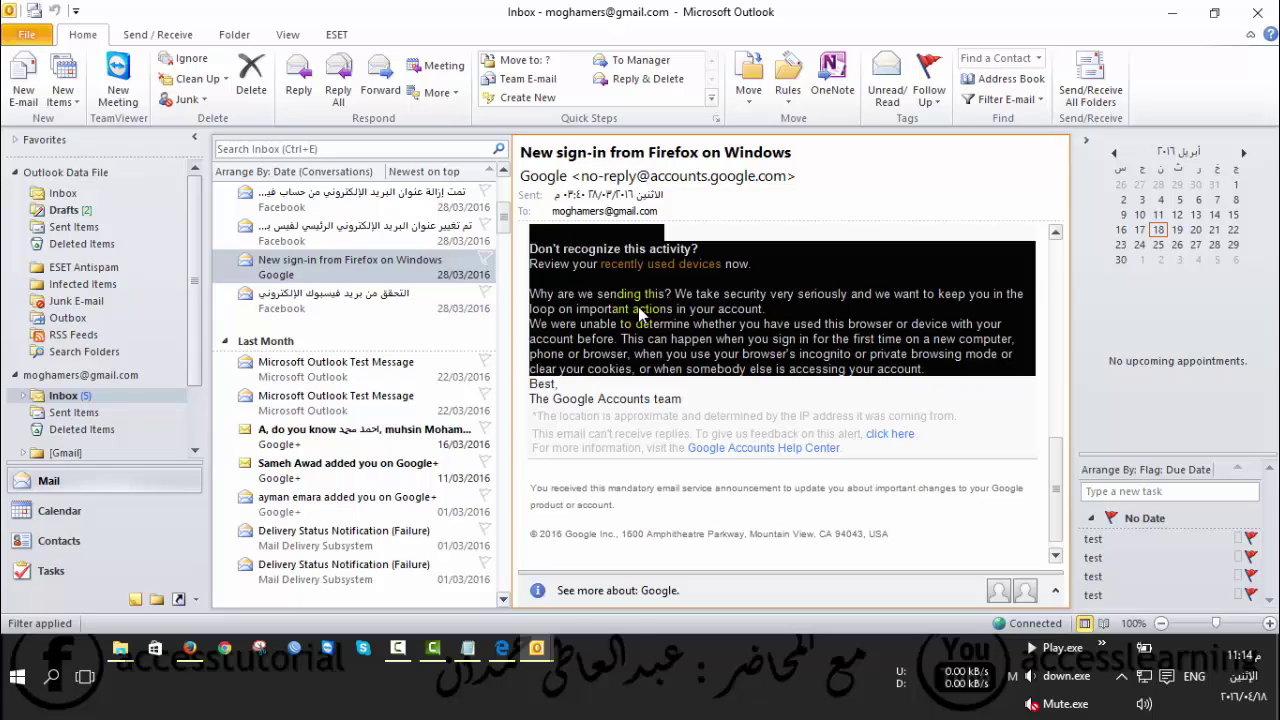
pyautogui.click(601, 320)
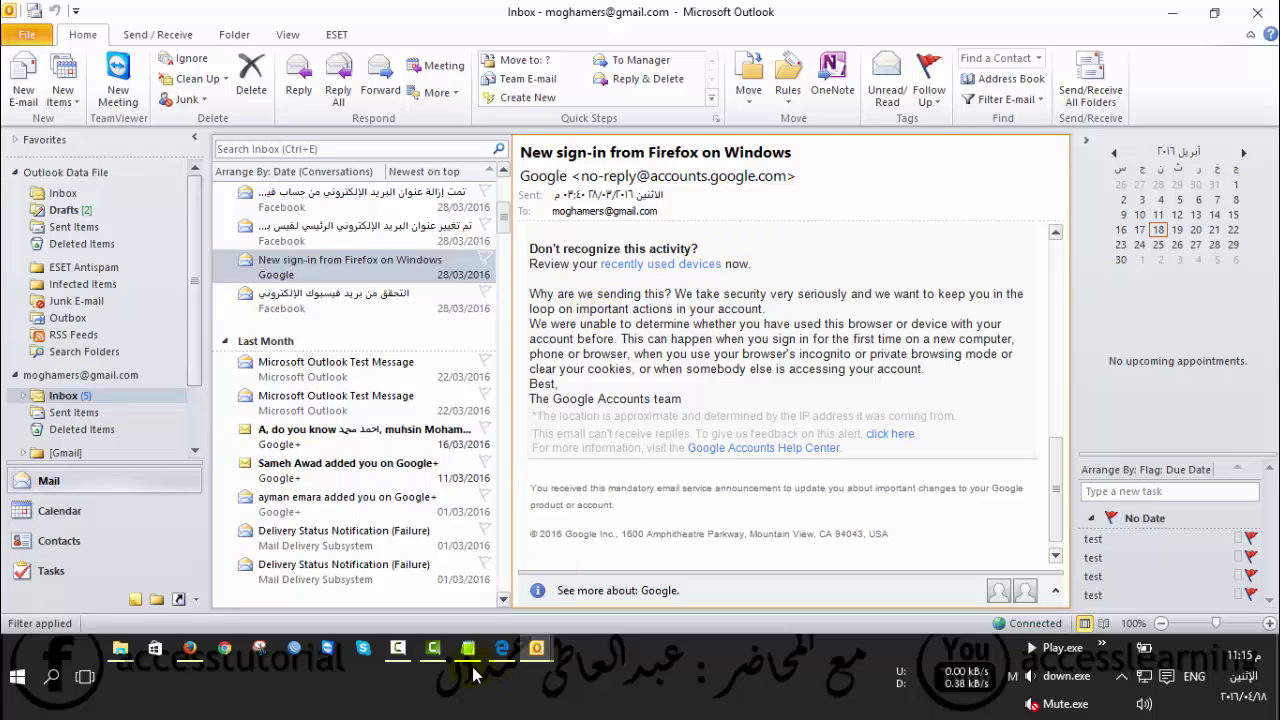
pyautogui.moveTo(536, 652)
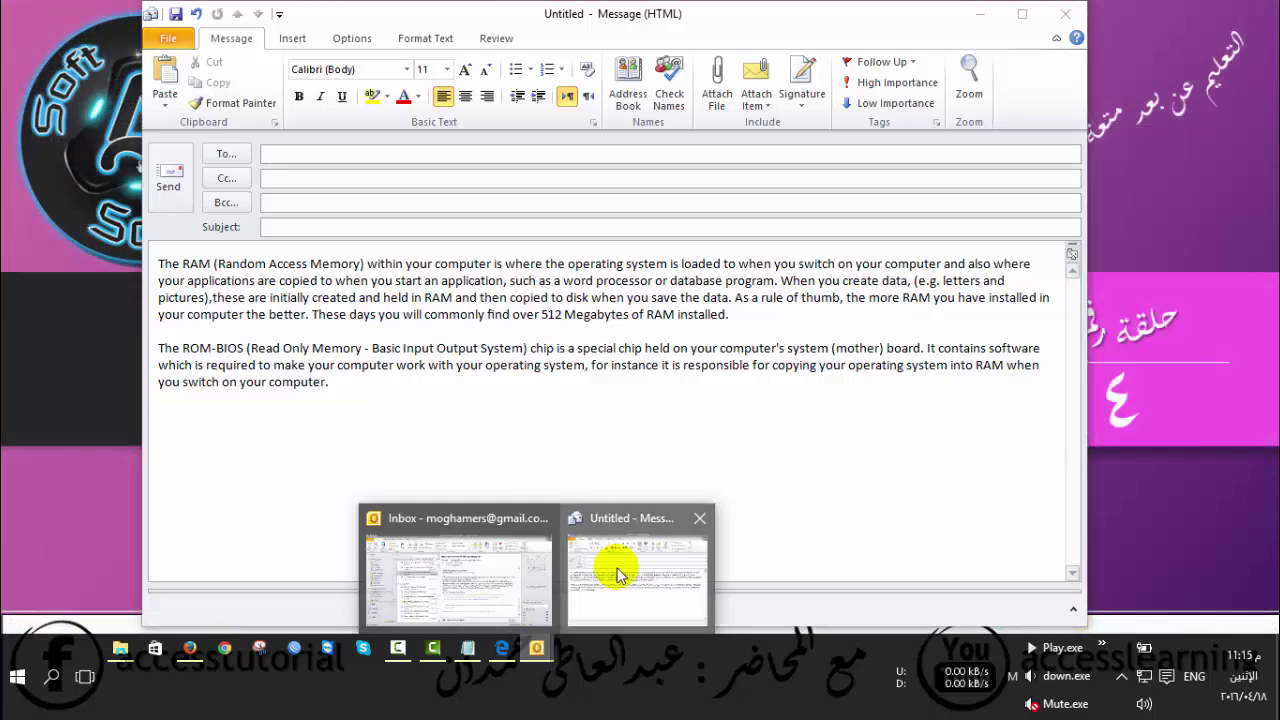
pyautogui.click(614, 568)
pyautogui.click(205, 331)
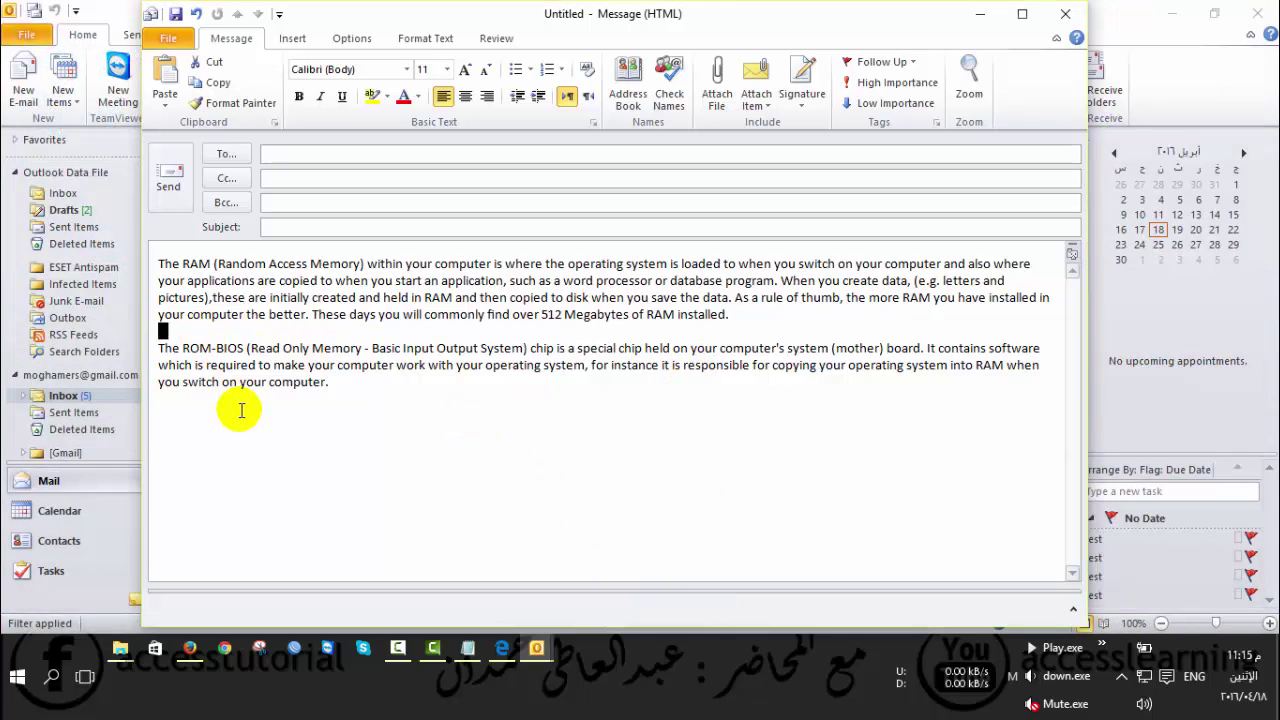
pyautogui.press('Delete')
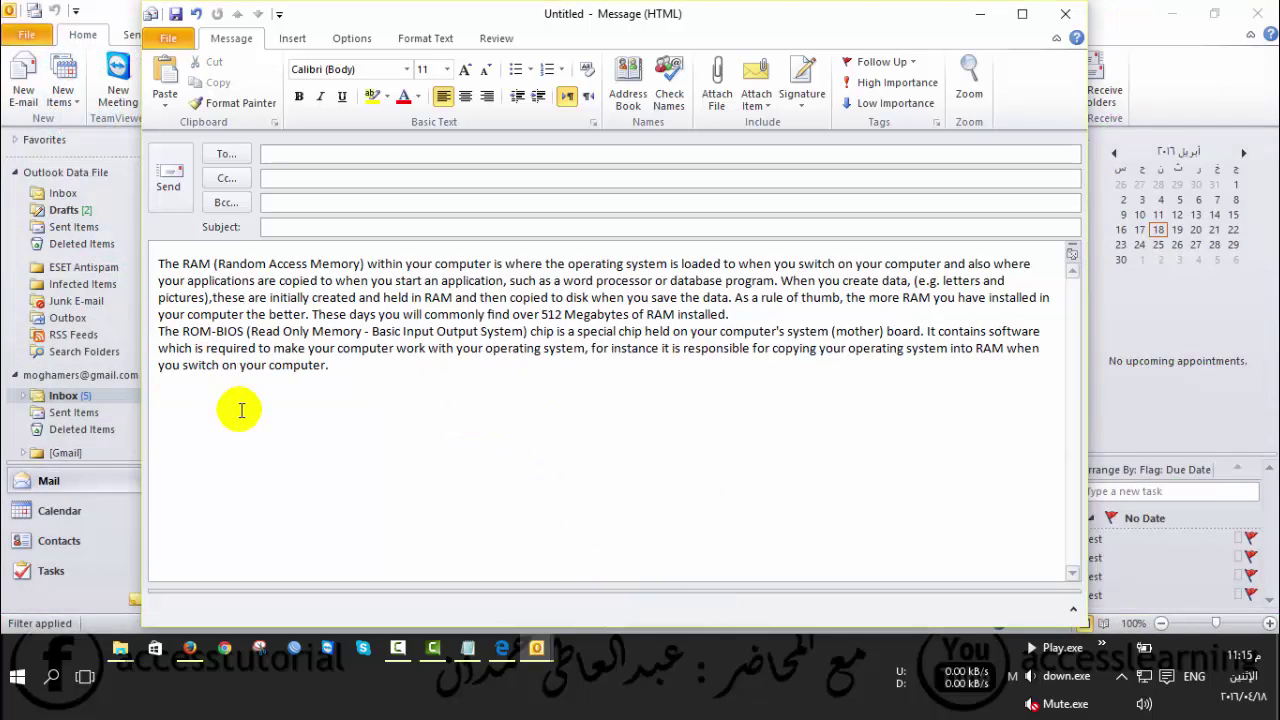
pyautogui.tripleClick(284, 312)
pyautogui.click(274, 297)
pyautogui.doubleClick(288, 297)
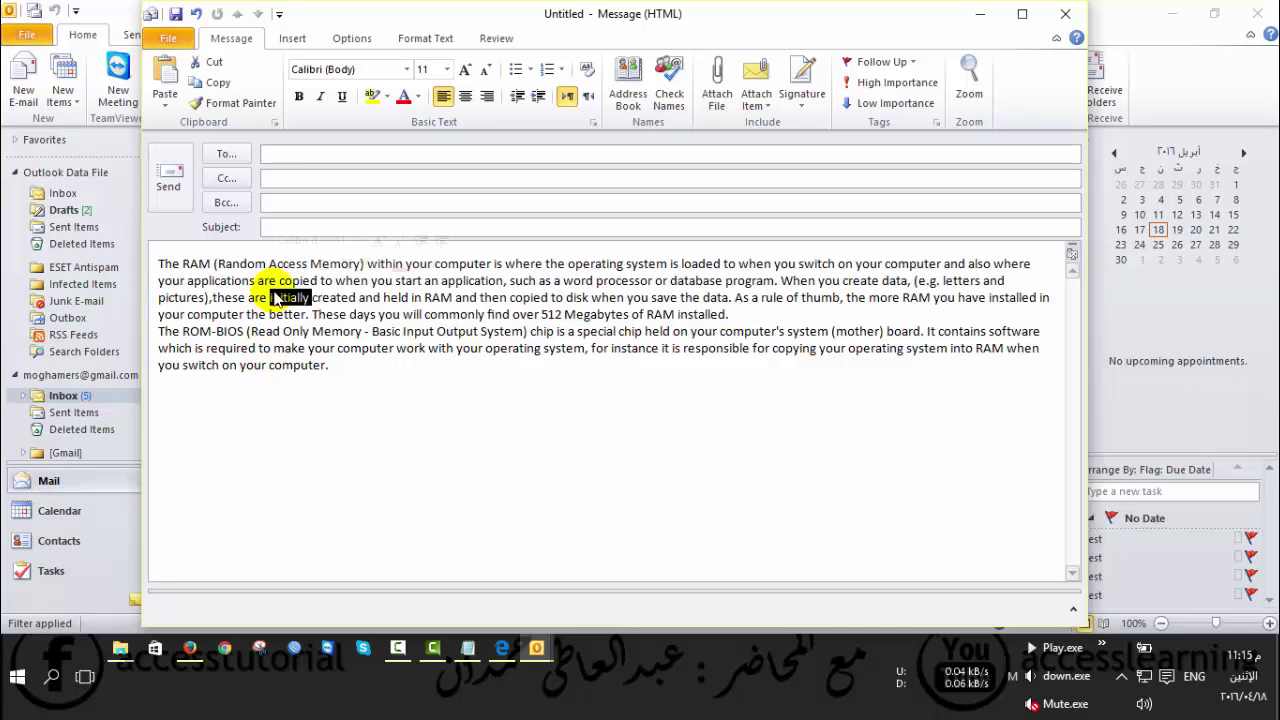
pyautogui.tripleClick(286, 297)
pyautogui.moveTo(160, 366); pyautogui.dragTo(360, 378)
pyautogui.click(159, 331)
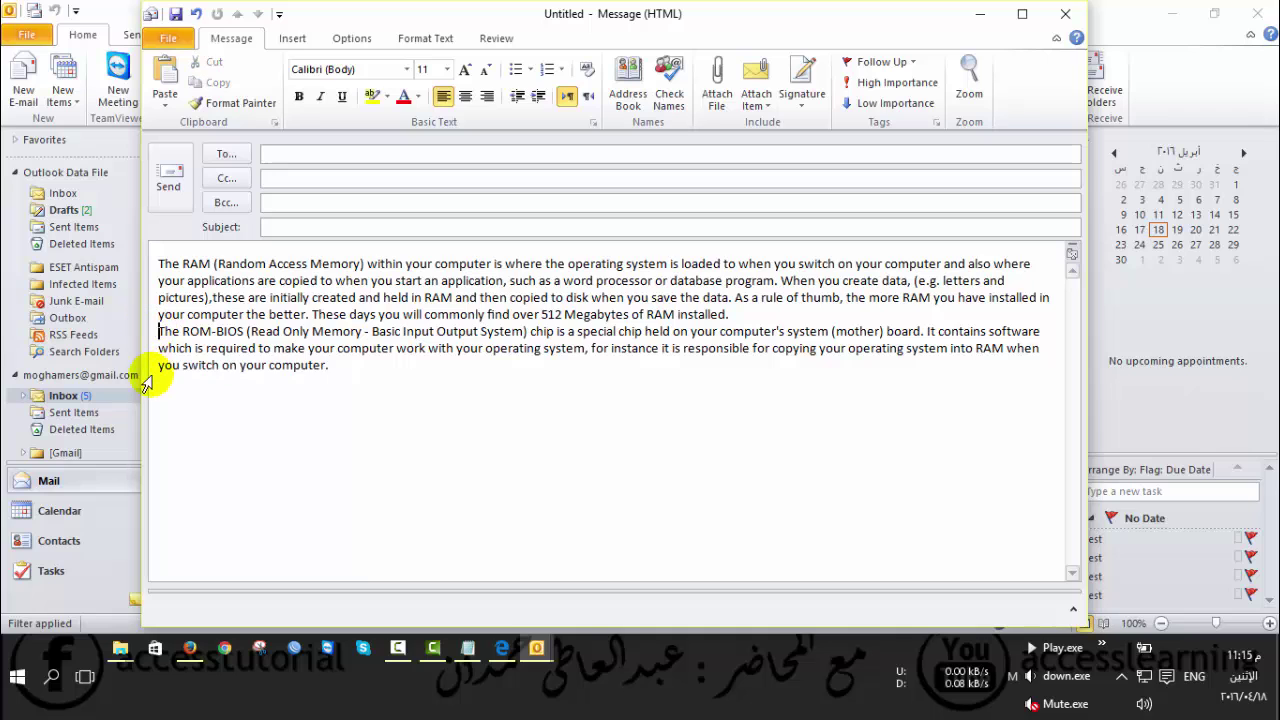
pyautogui.press('BackSpace')
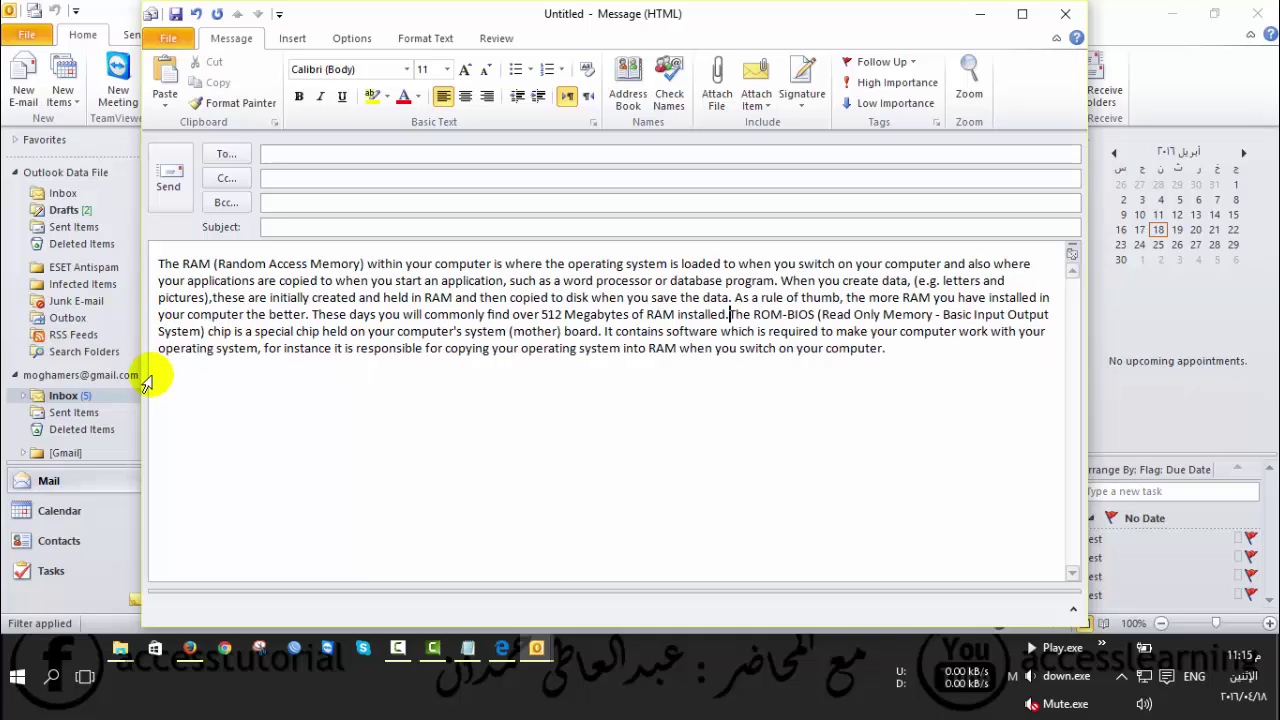
pyautogui.tripleClick(333, 315)
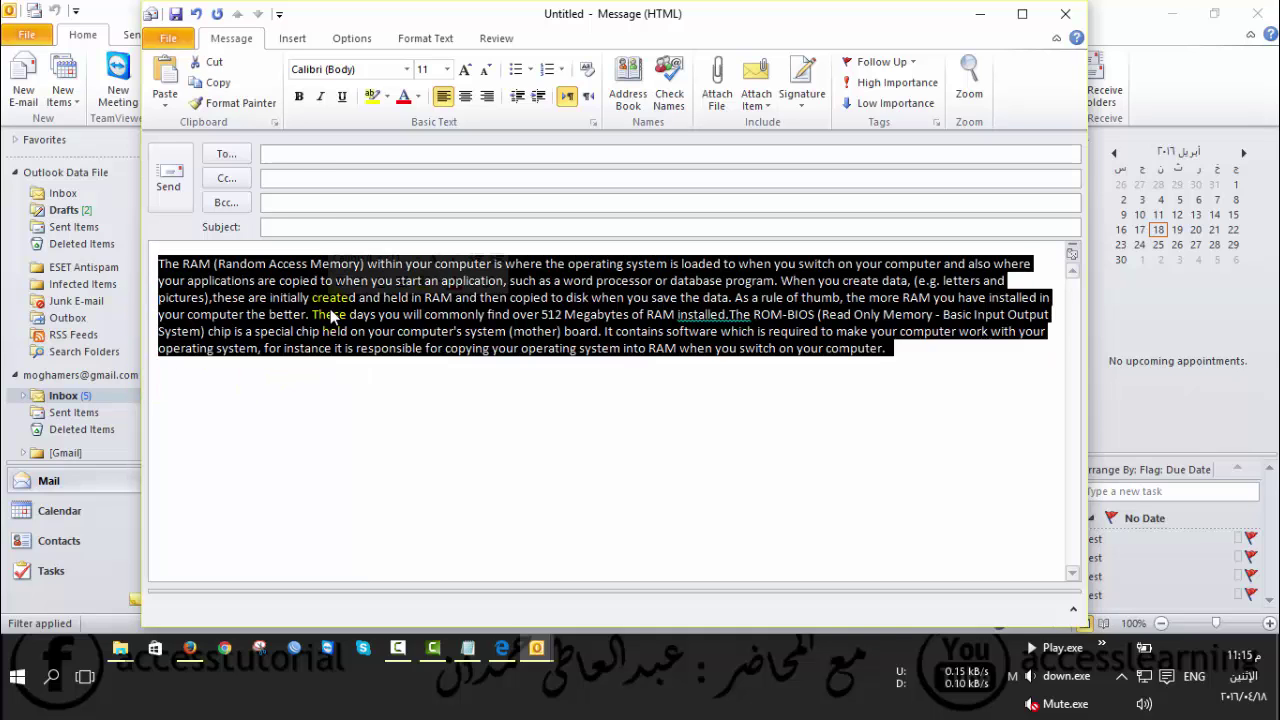
pyautogui.click(649, 414)
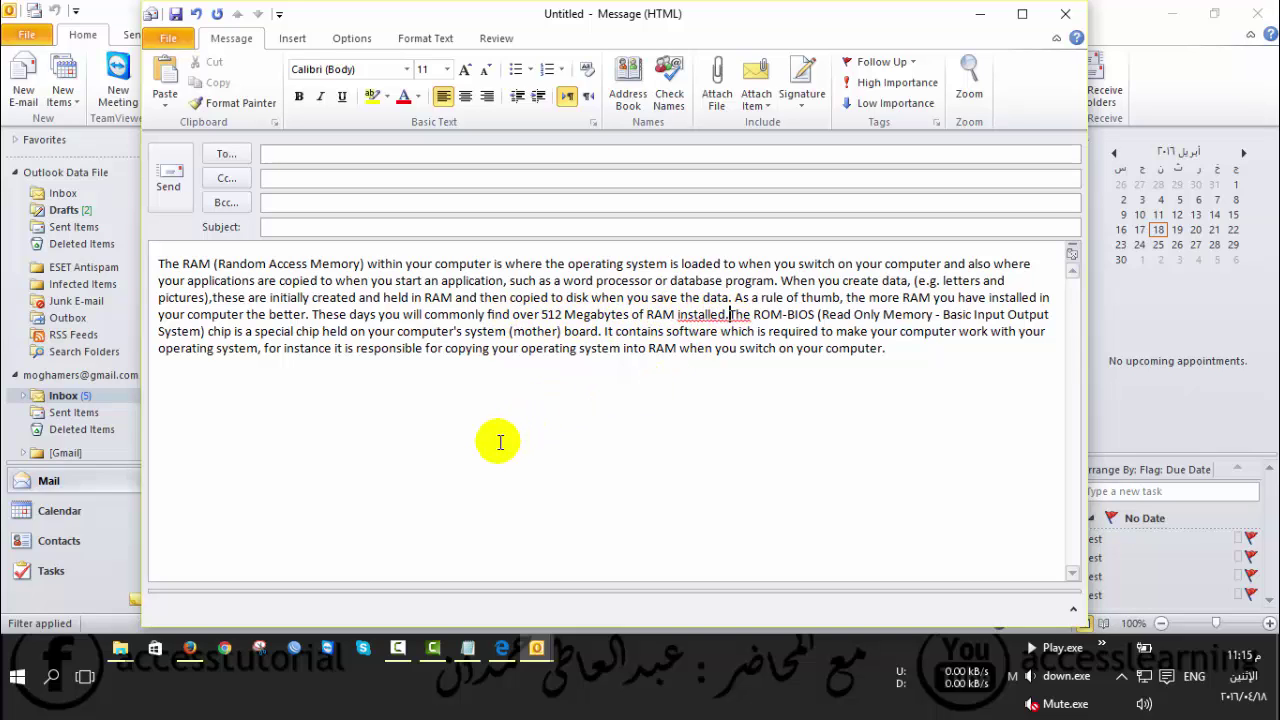
pyautogui.press('Return')
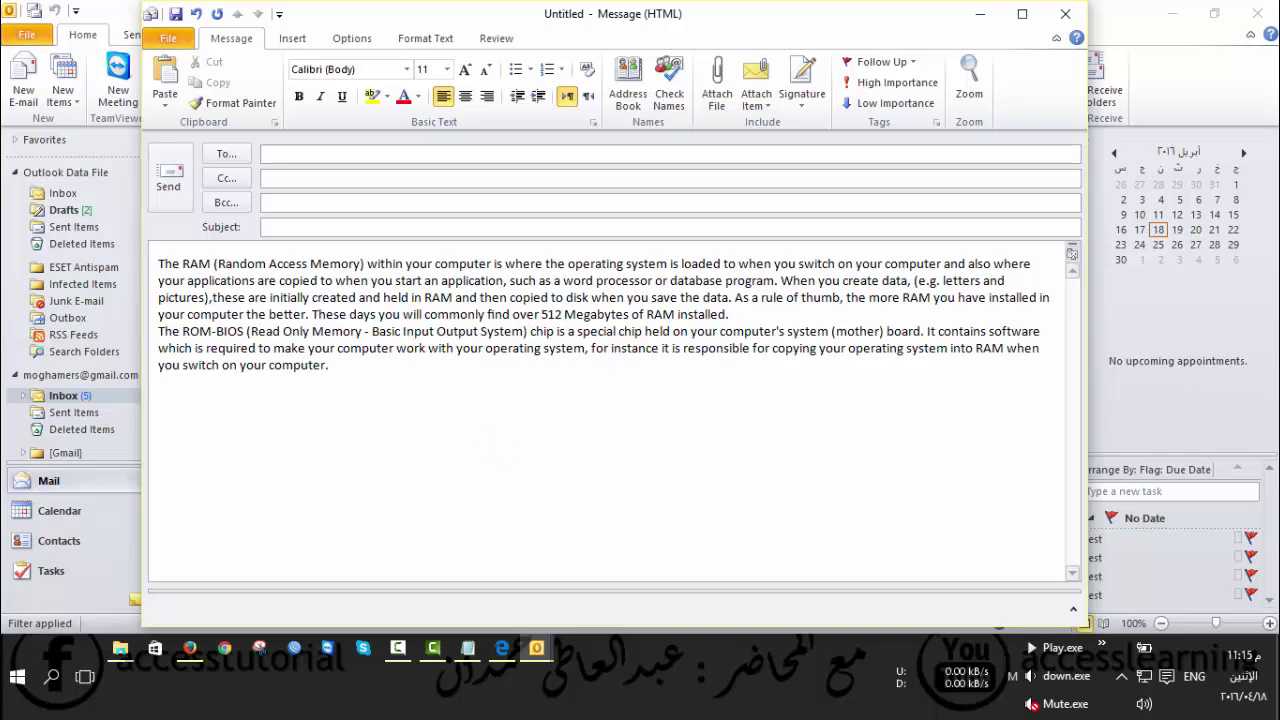
pyautogui.press('Return')
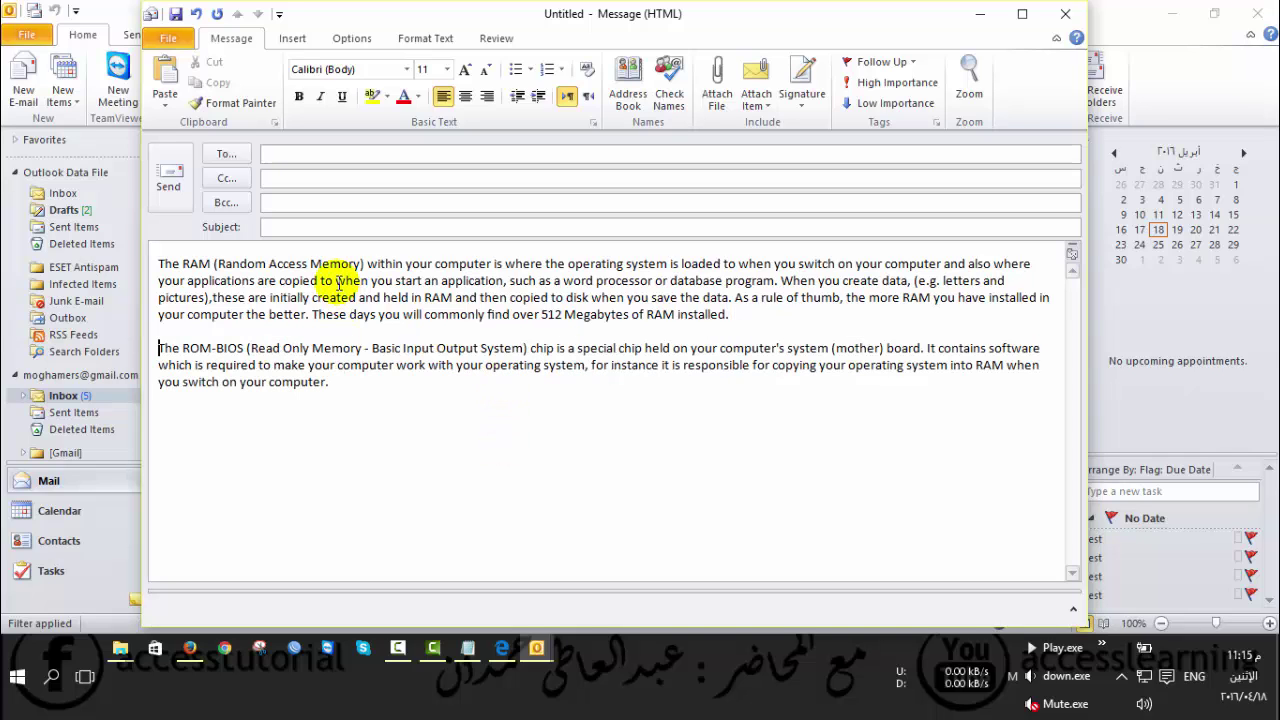
pyautogui.hotkey('ctrl', 'a')
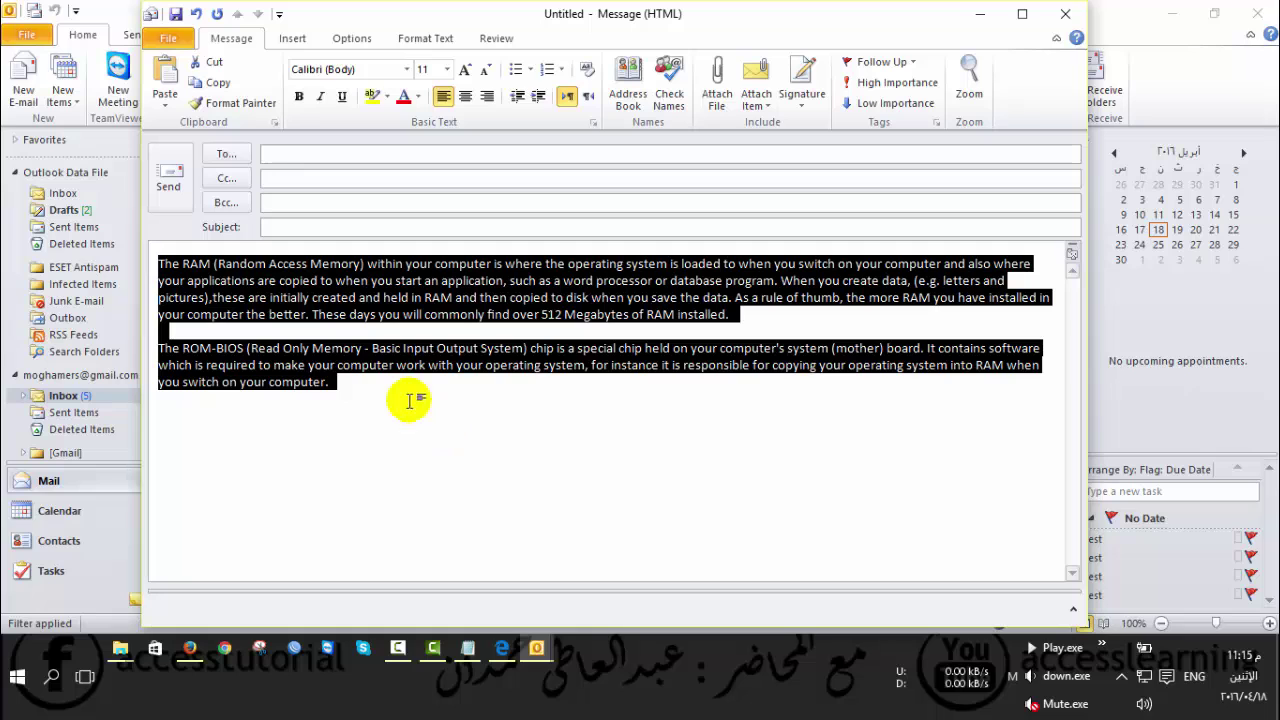
pyautogui.click(170, 332)
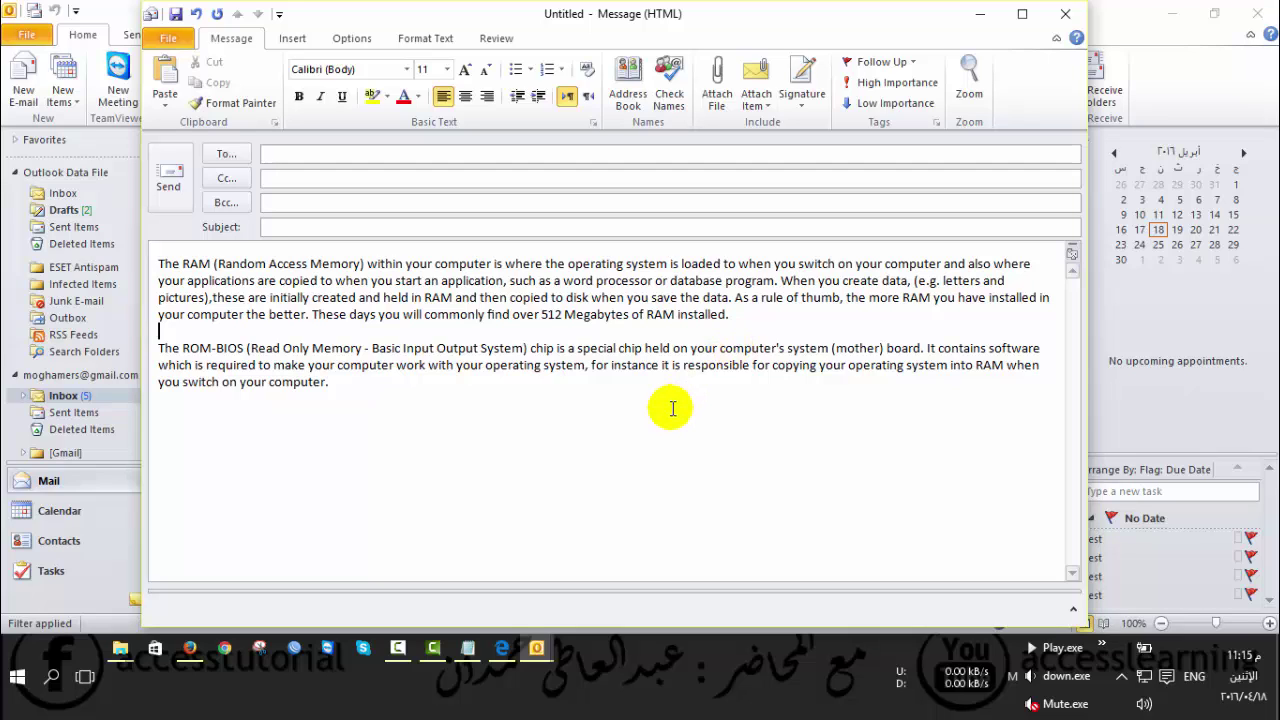
pyautogui.press('BackSpace')
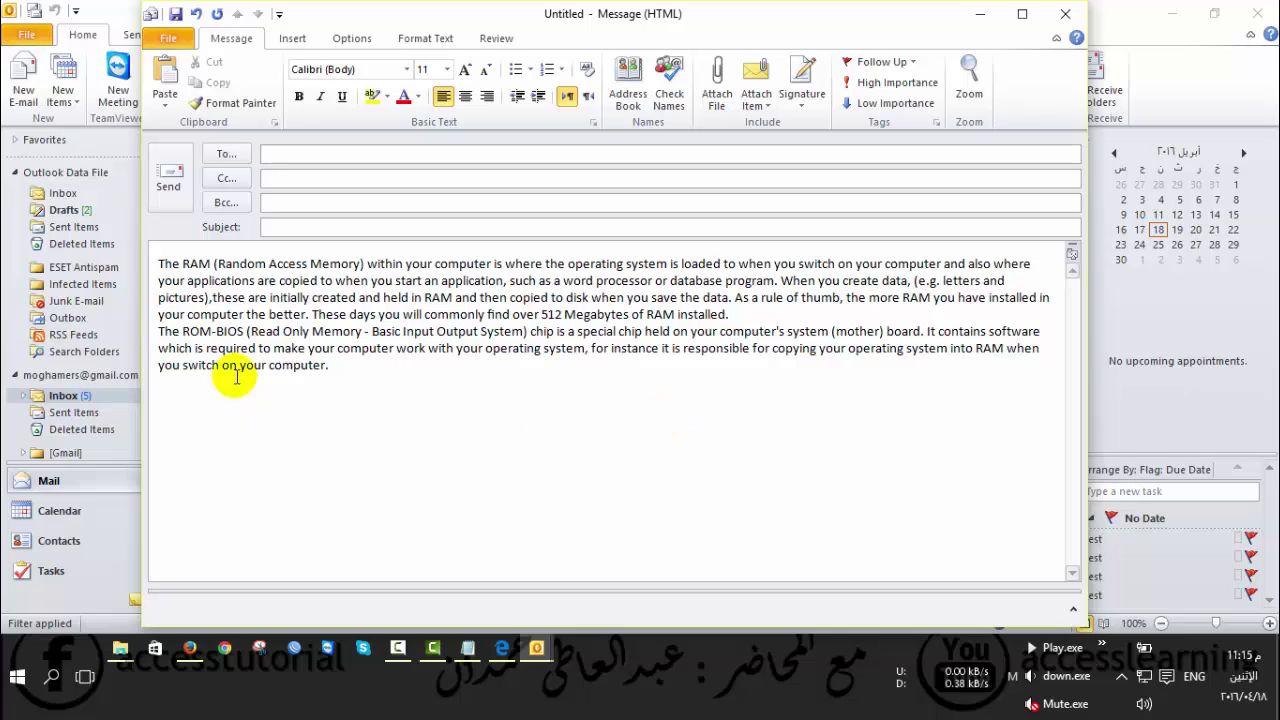
pyautogui.press('BackSpace')
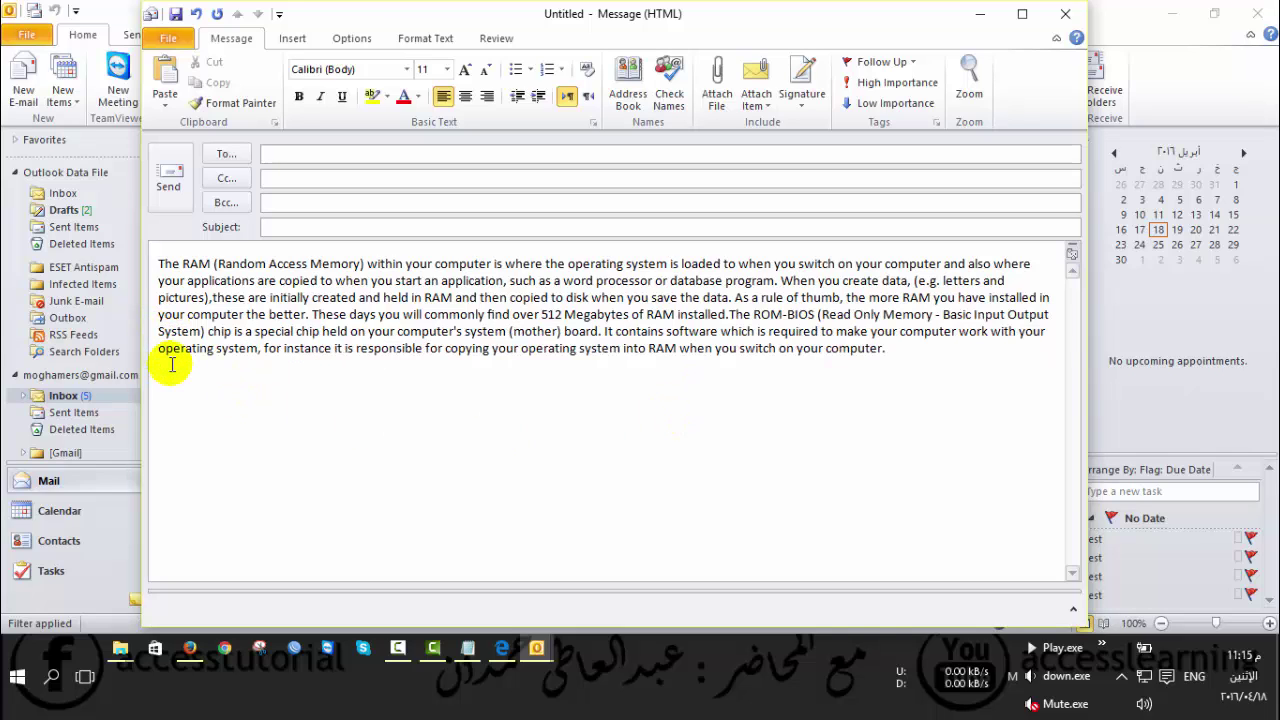
pyautogui.press('Return')
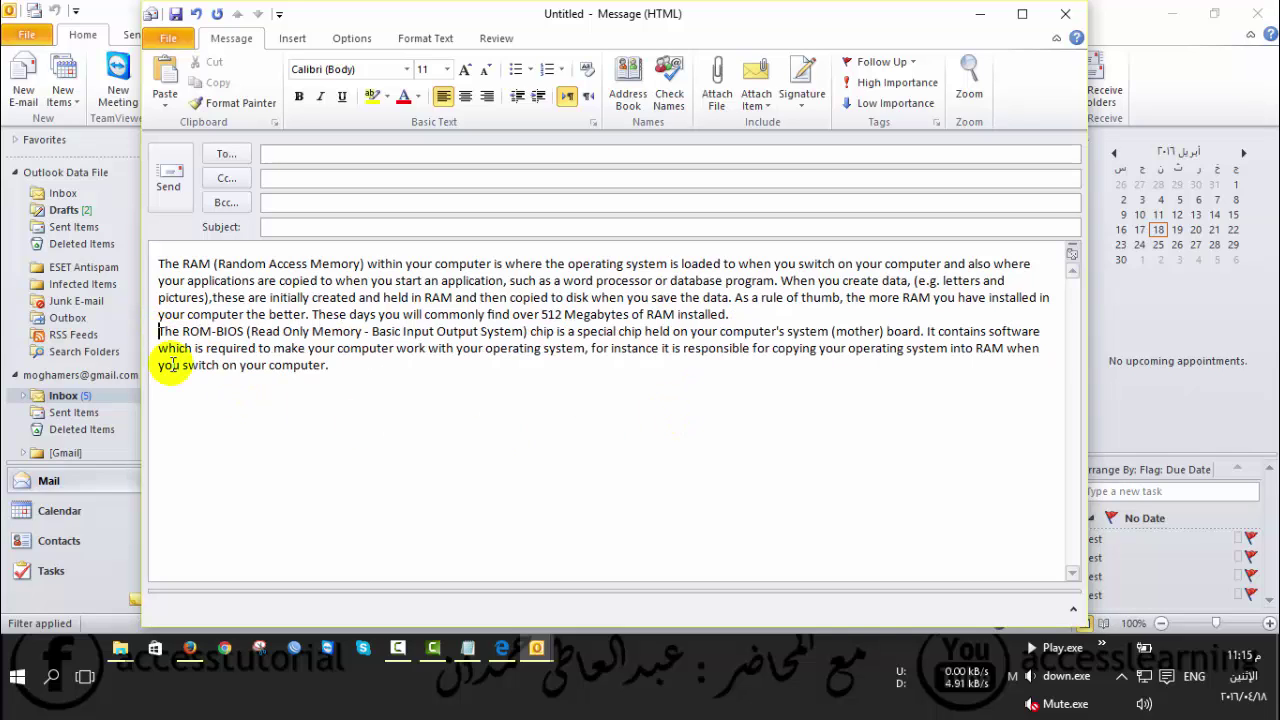
pyautogui.tripleClick(252, 282)
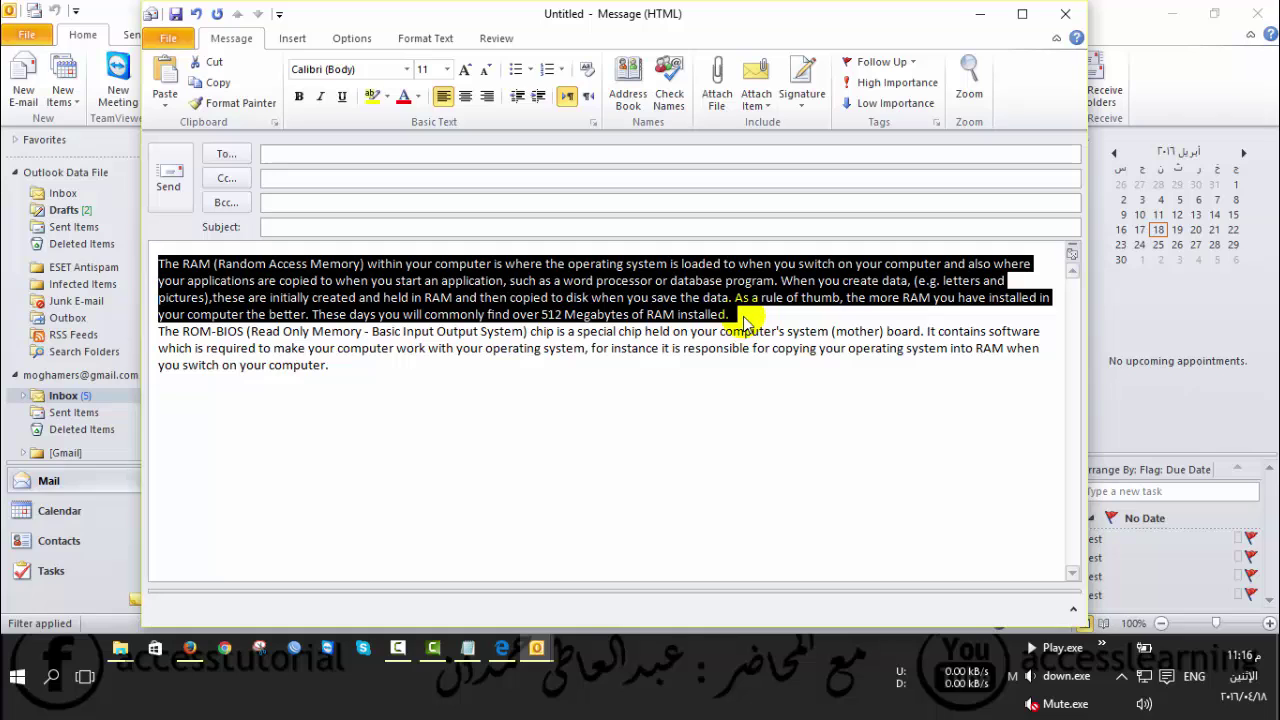
pyautogui.click(155, 333)
pyautogui.press('Return')
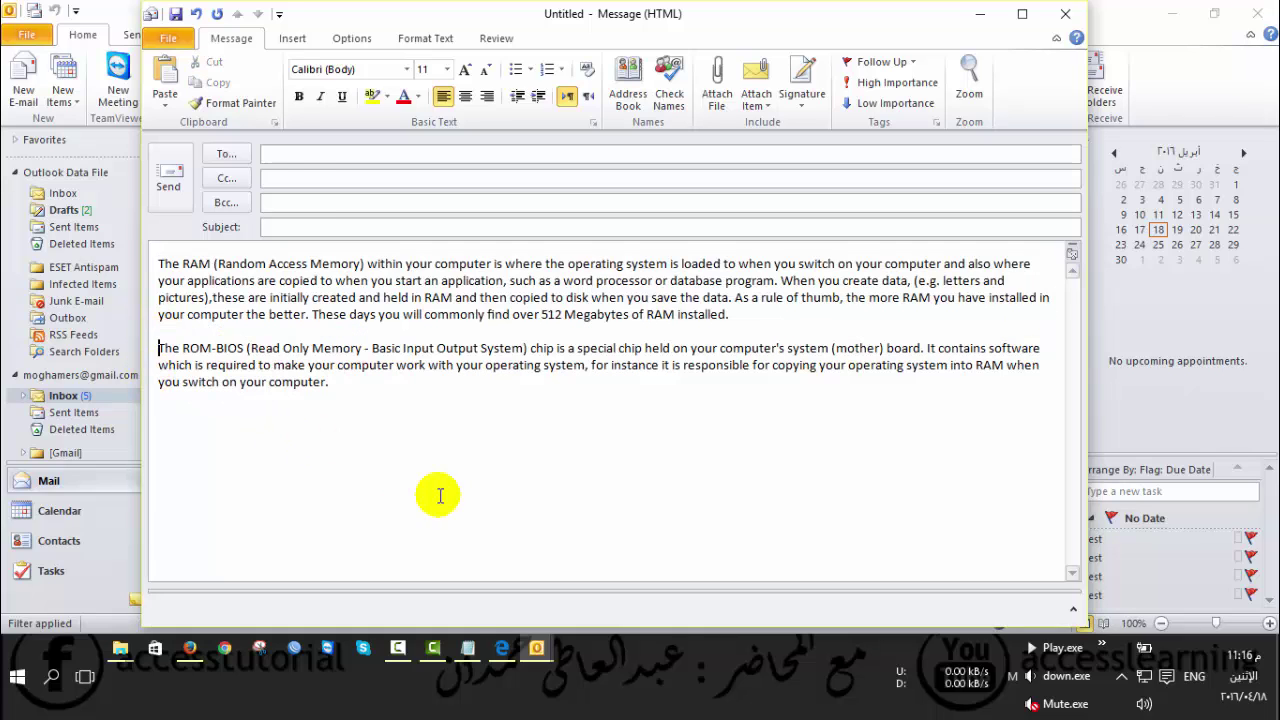
# - Copy the Google email's 'Why are we sending this?' paragraphs
pyautogui.click(979, 14)
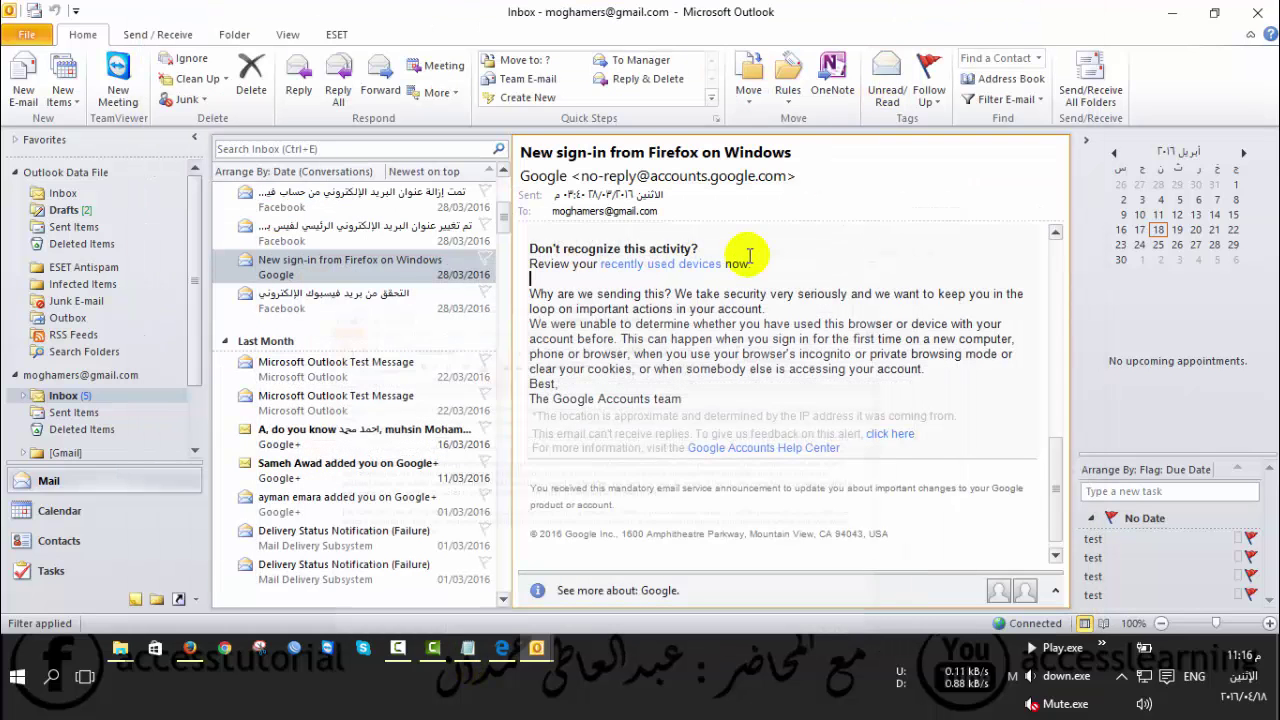
pyautogui.moveTo(529, 293); pyautogui.dragTo(924, 369)
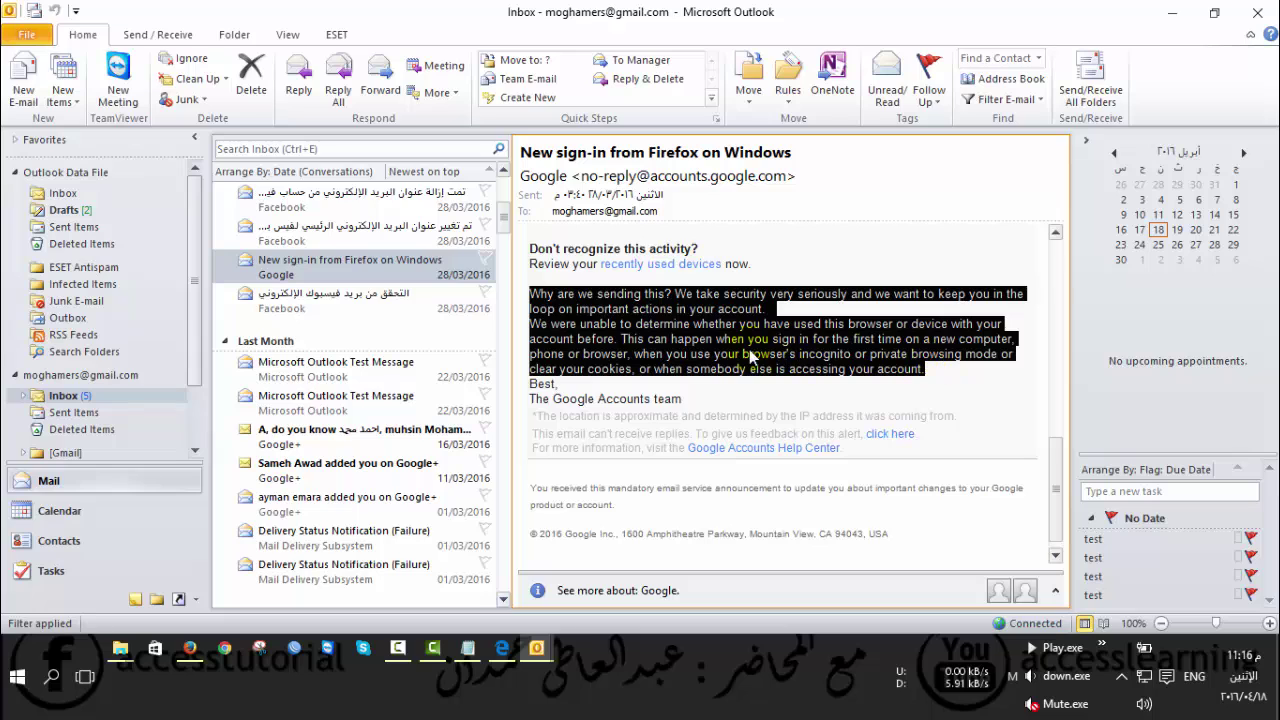
pyautogui.rightClick(686, 323)
pyautogui.click(700, 336)
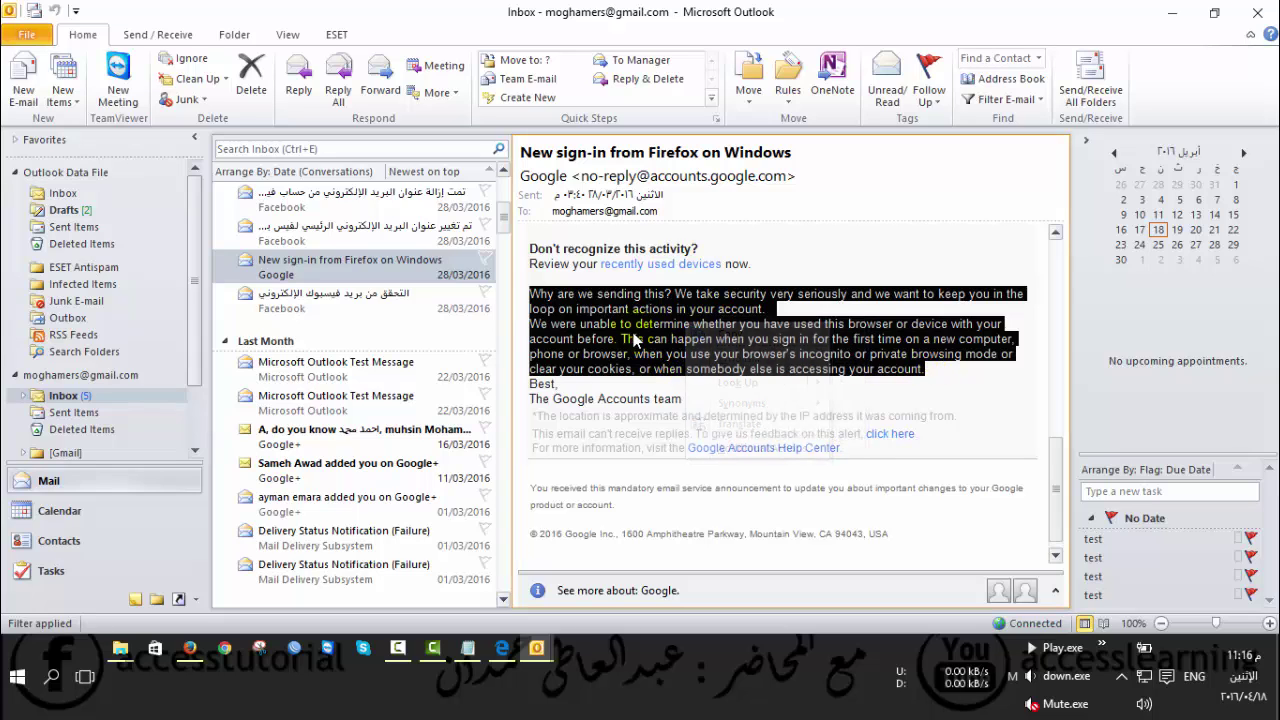
# - Paste the copied paragraphs at the end of the Untitled draft, below the ROM-BIOS paragraph
pyautogui.click(536, 648)
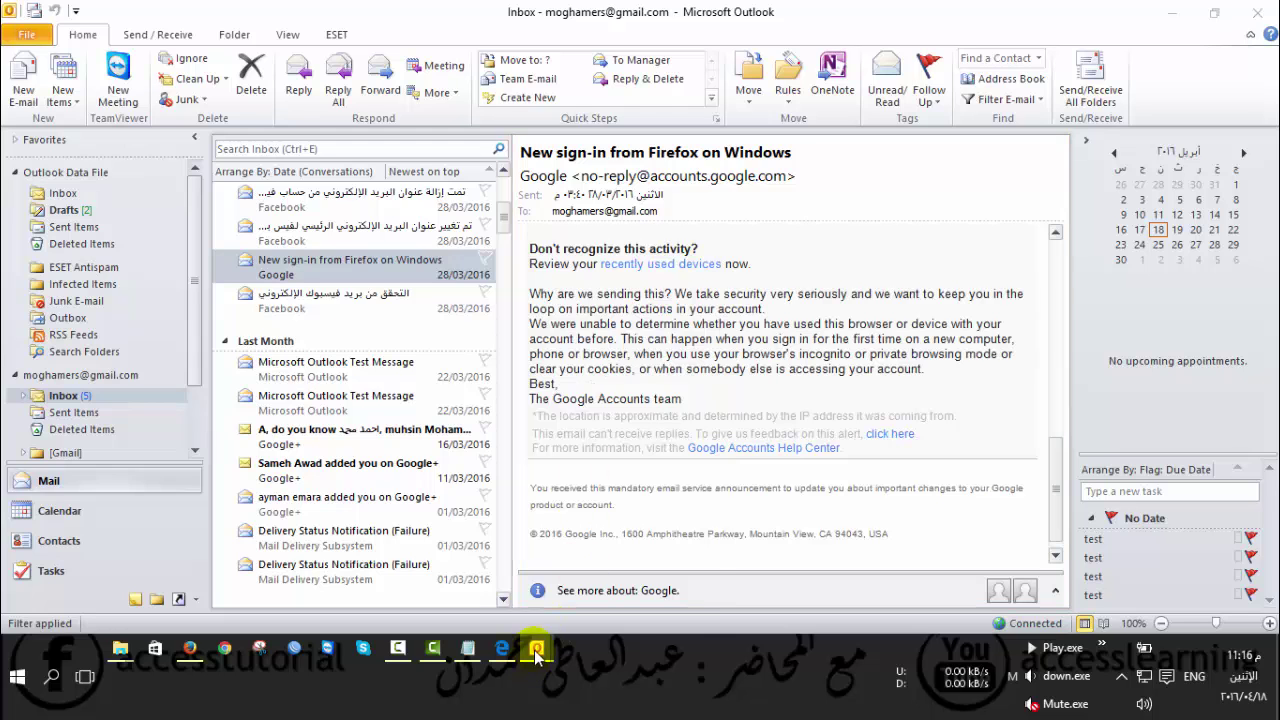
pyautogui.click(628, 565)
pyautogui.click(349, 386)
pyautogui.hotkey('shift', 'Home')
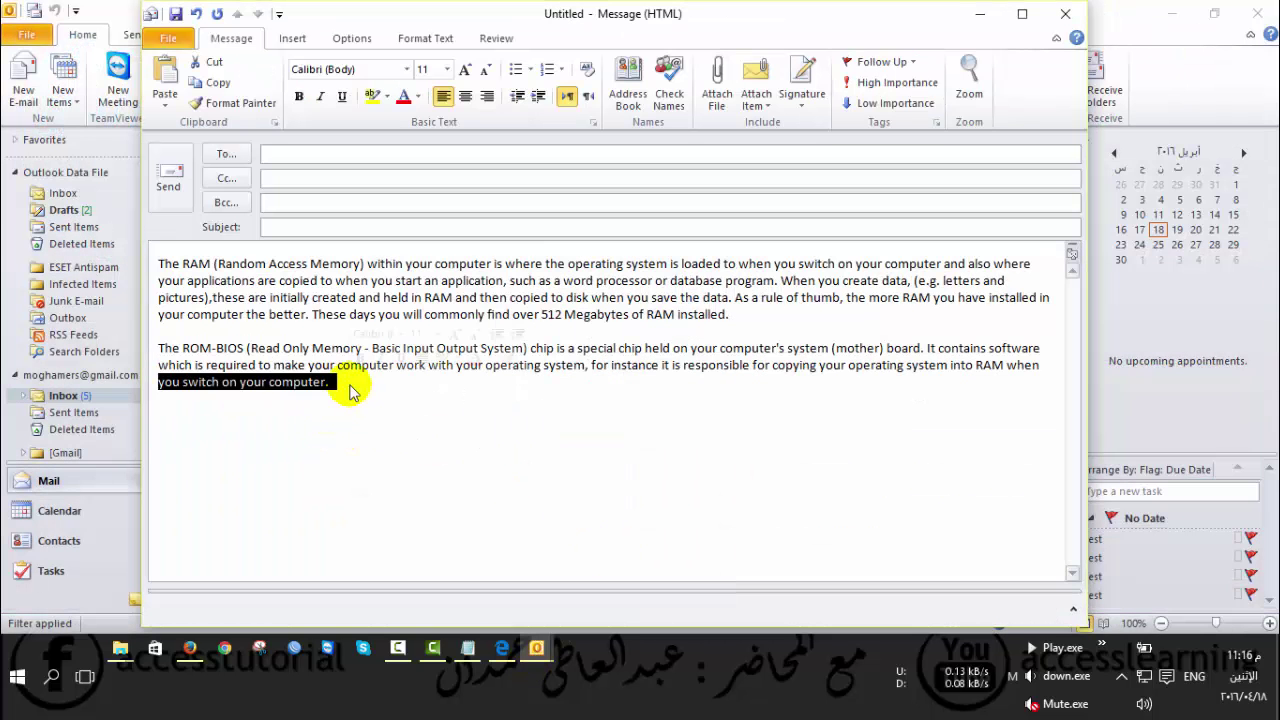
pyautogui.click(349, 386)
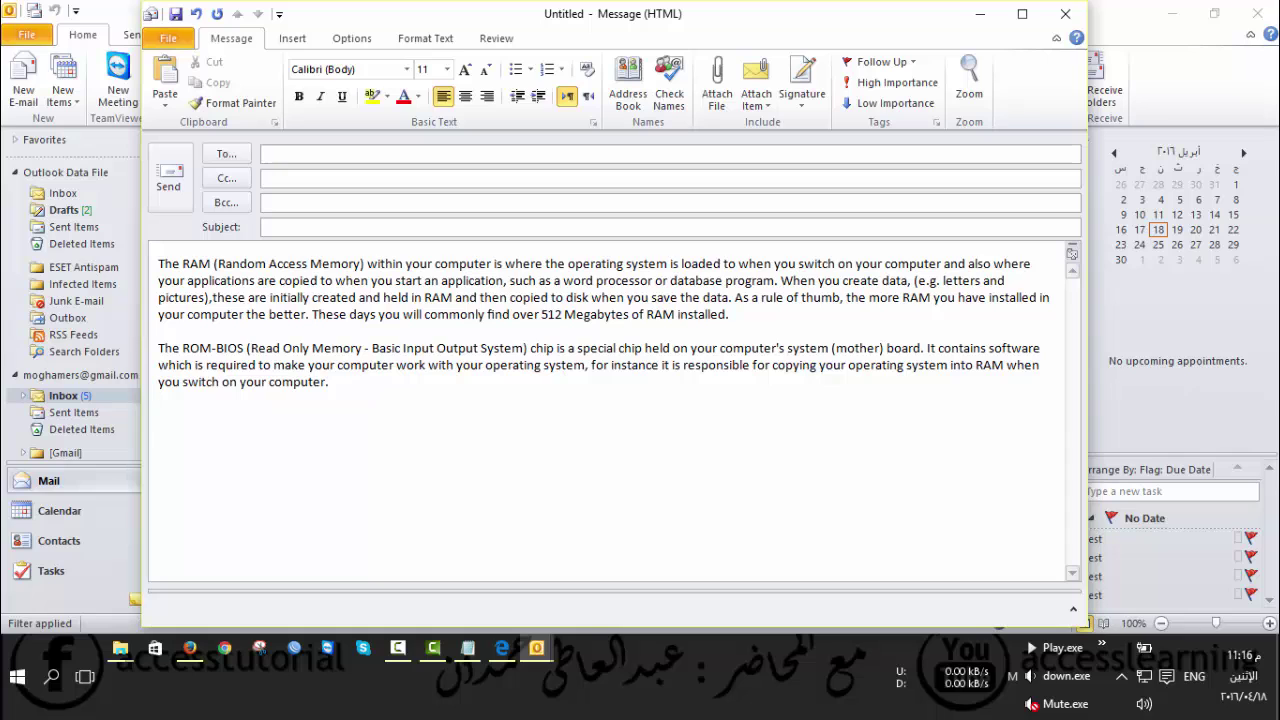
pyautogui.hotkey('ctrl', 'v')
pyautogui.moveTo(236, 443); pyautogui.dragTo(147, 395)
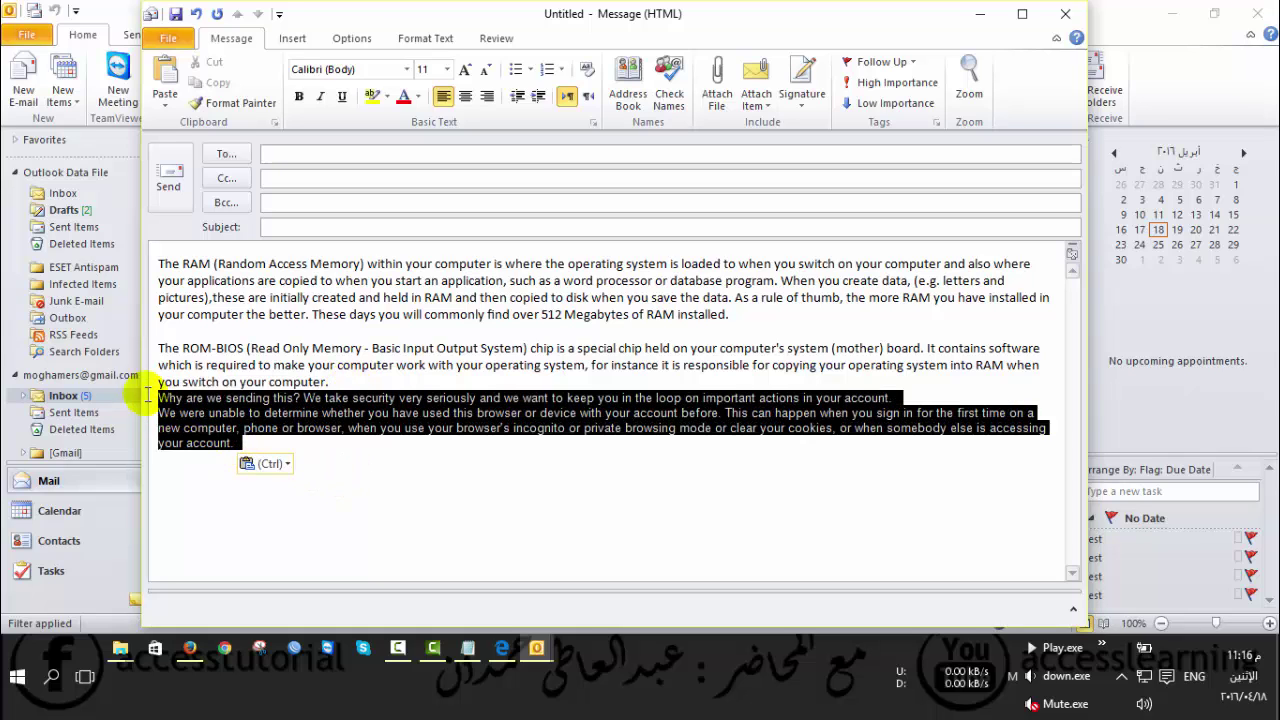
pyautogui.click(345, 423)
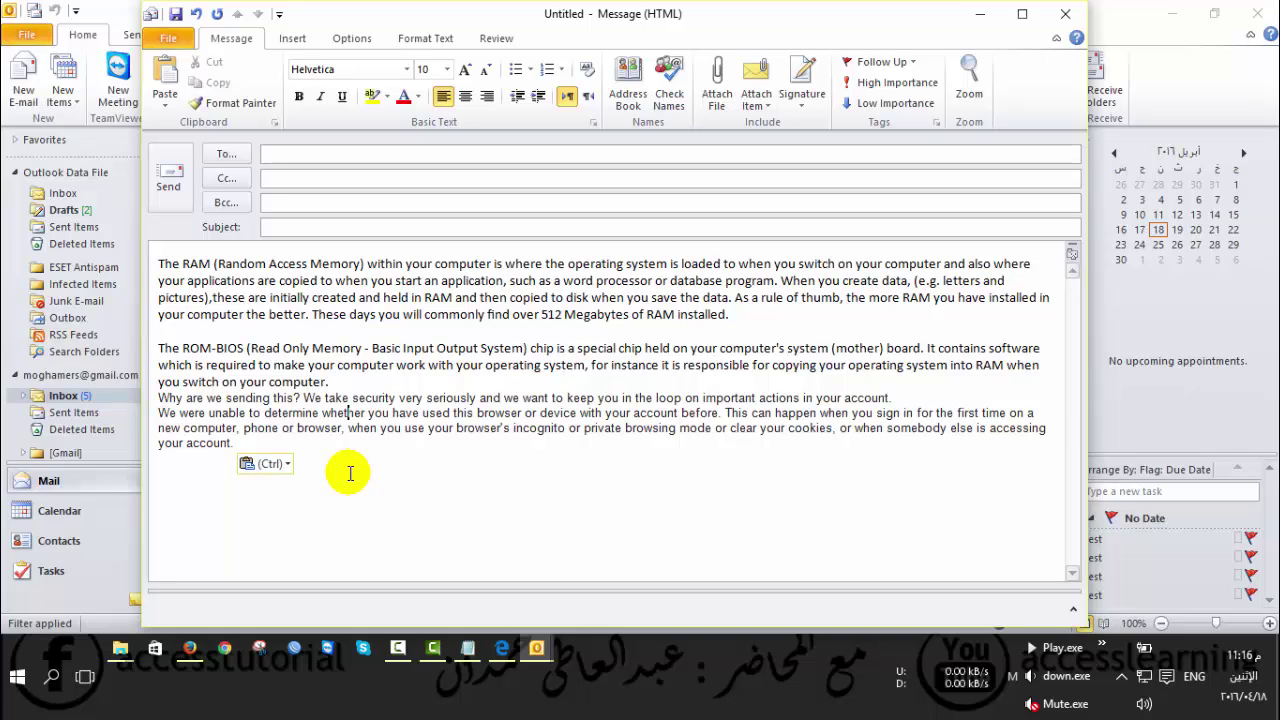
pyautogui.click(30, 68)
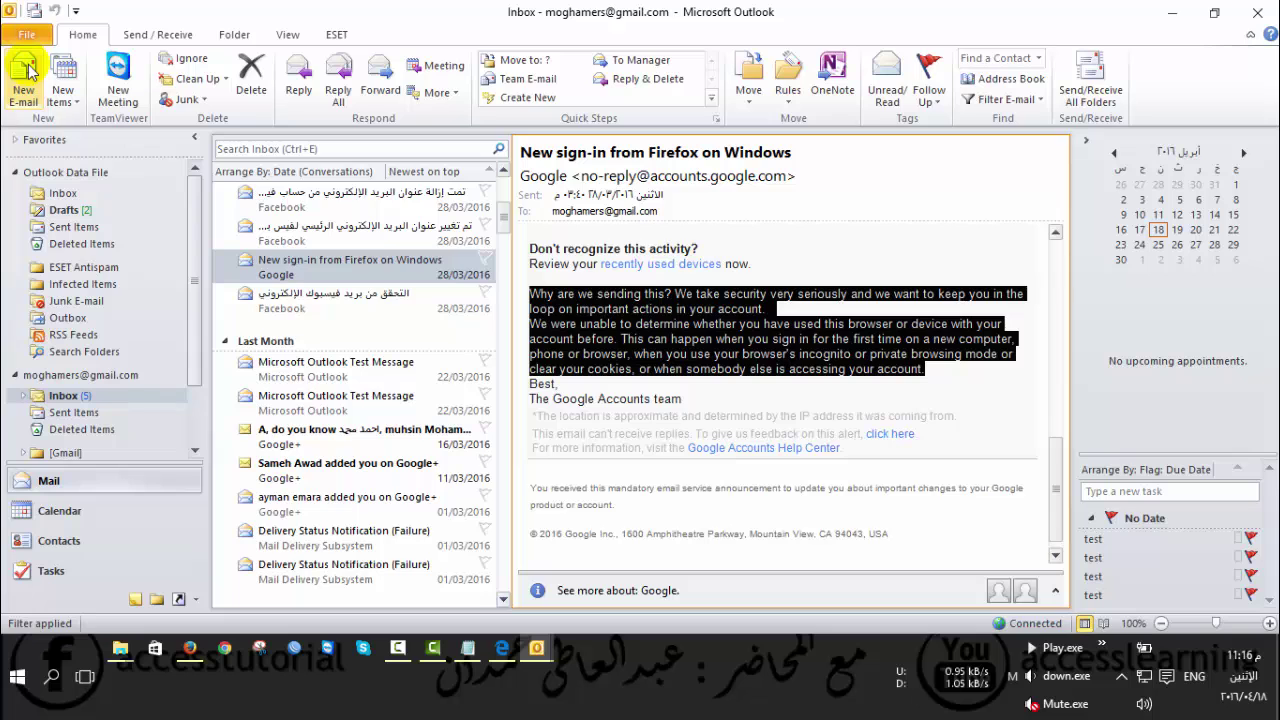
# - Start a new blank e-mail, then return to the RAM and ROM-BIOS message
pyautogui.click(30, 68)
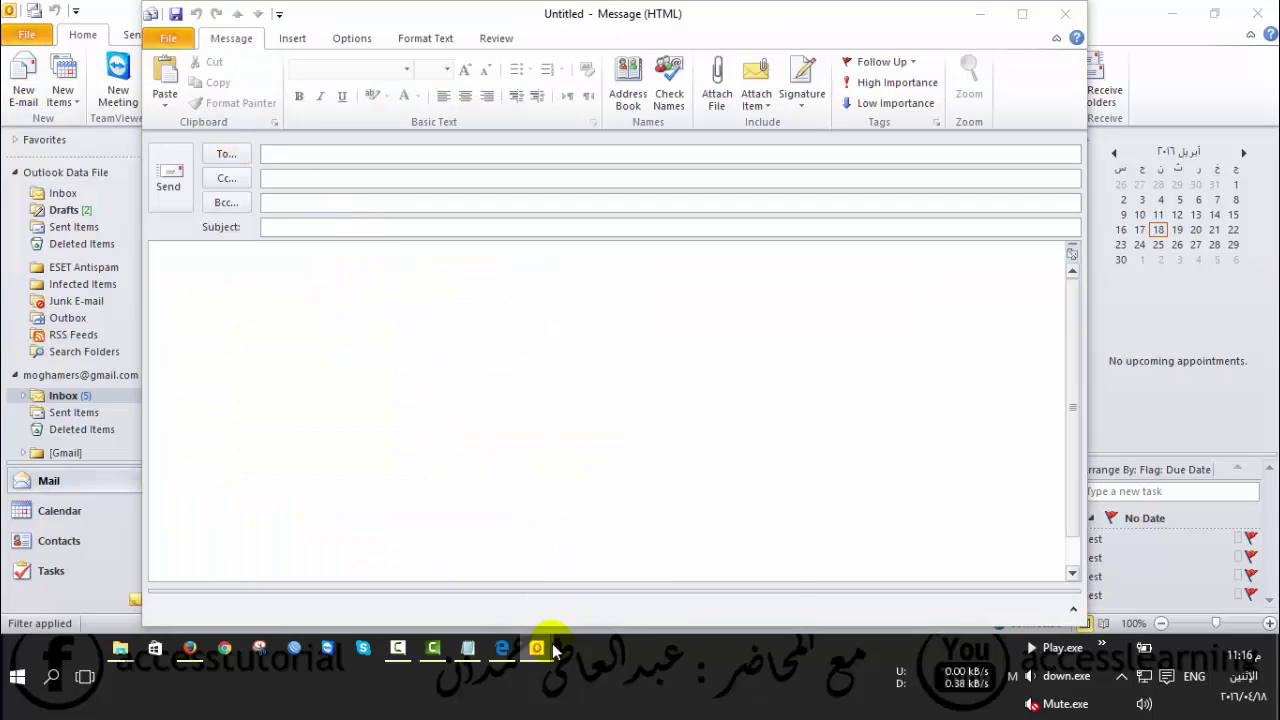
pyautogui.moveTo(550, 648)
pyautogui.click(606, 551)
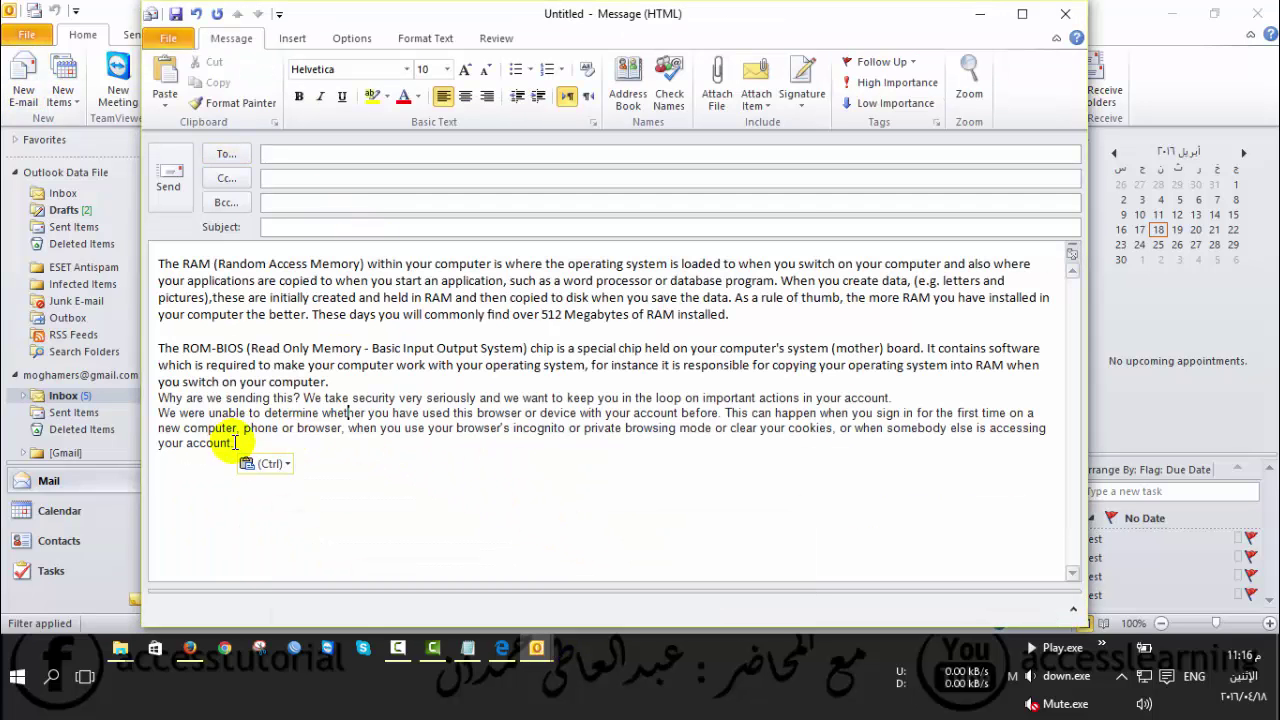
# - Cut the pasted security-alert lines out of the RAM and ROM-BIOS message
pyautogui.moveTo(236, 442)
pyautogui.mouseDown()
pyautogui.moveTo(142, 388)
pyautogui.moveTo(150, 397)
pyautogui.mouseUp()
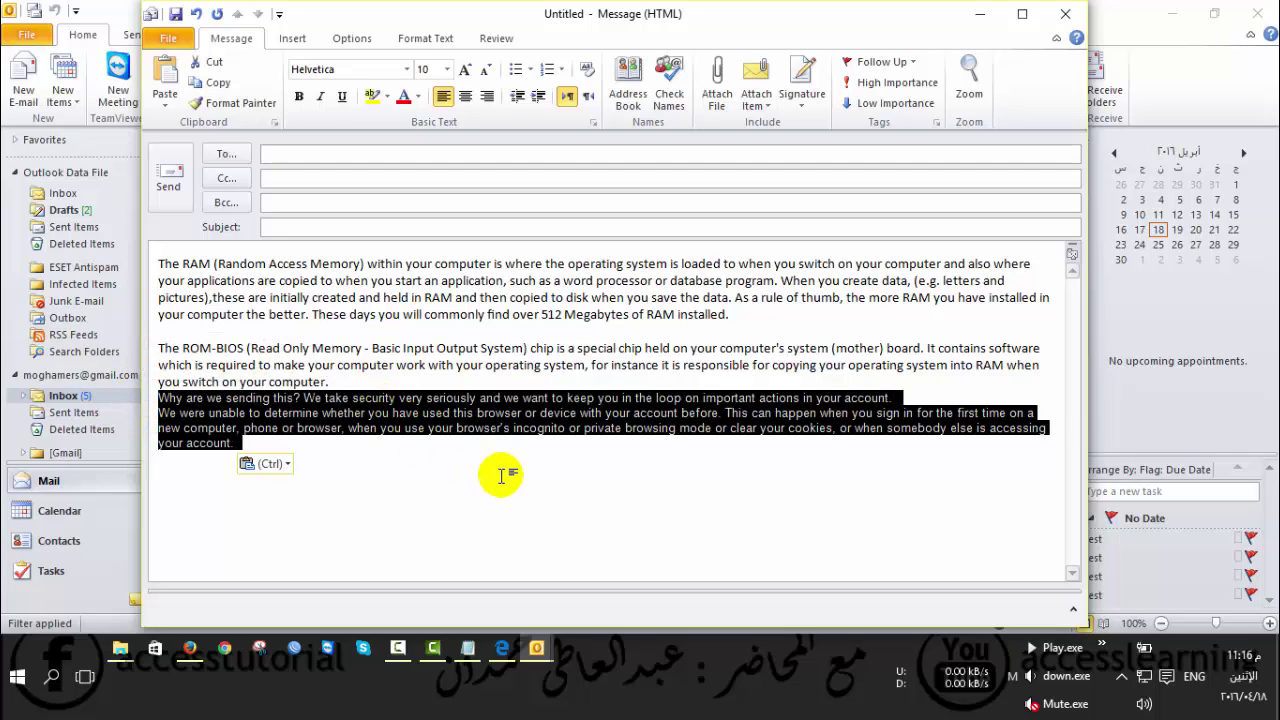
pyautogui.press('ctrl')
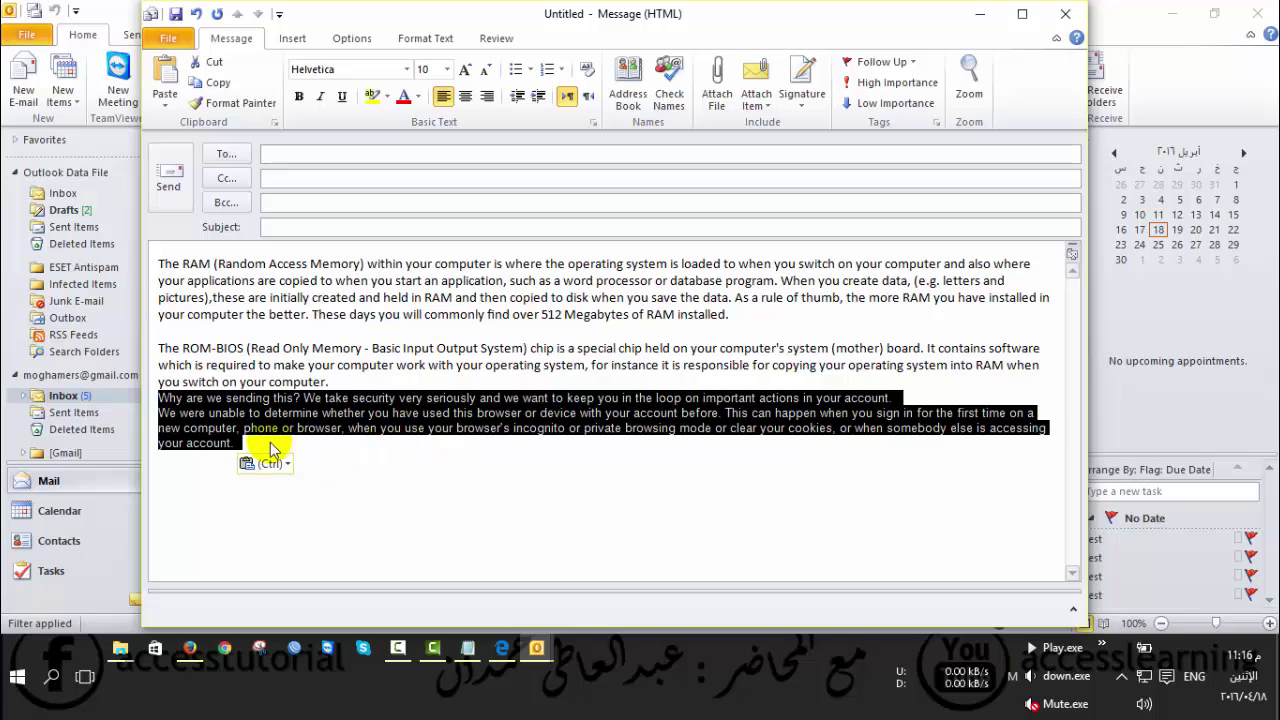
pyautogui.moveTo(236, 443); pyautogui.dragTo(150, 396)
pyautogui.hotkey('ctrl', 'c')
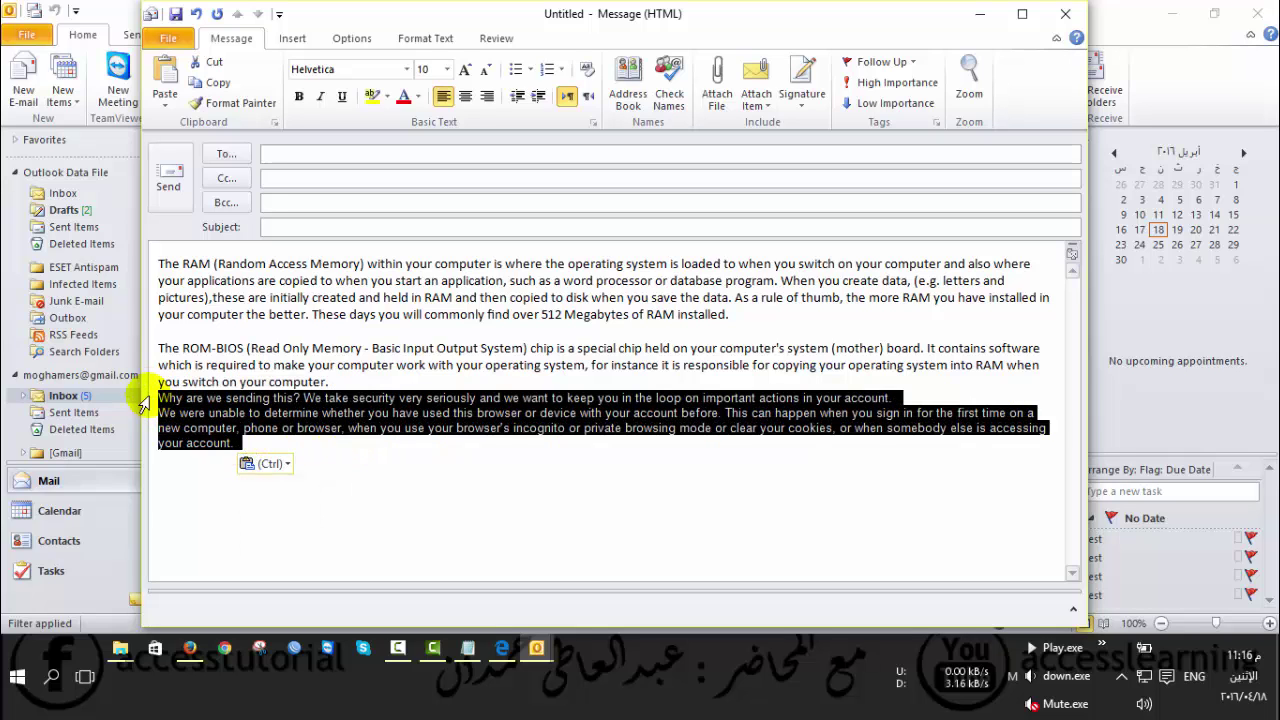
pyautogui.press('Delete')
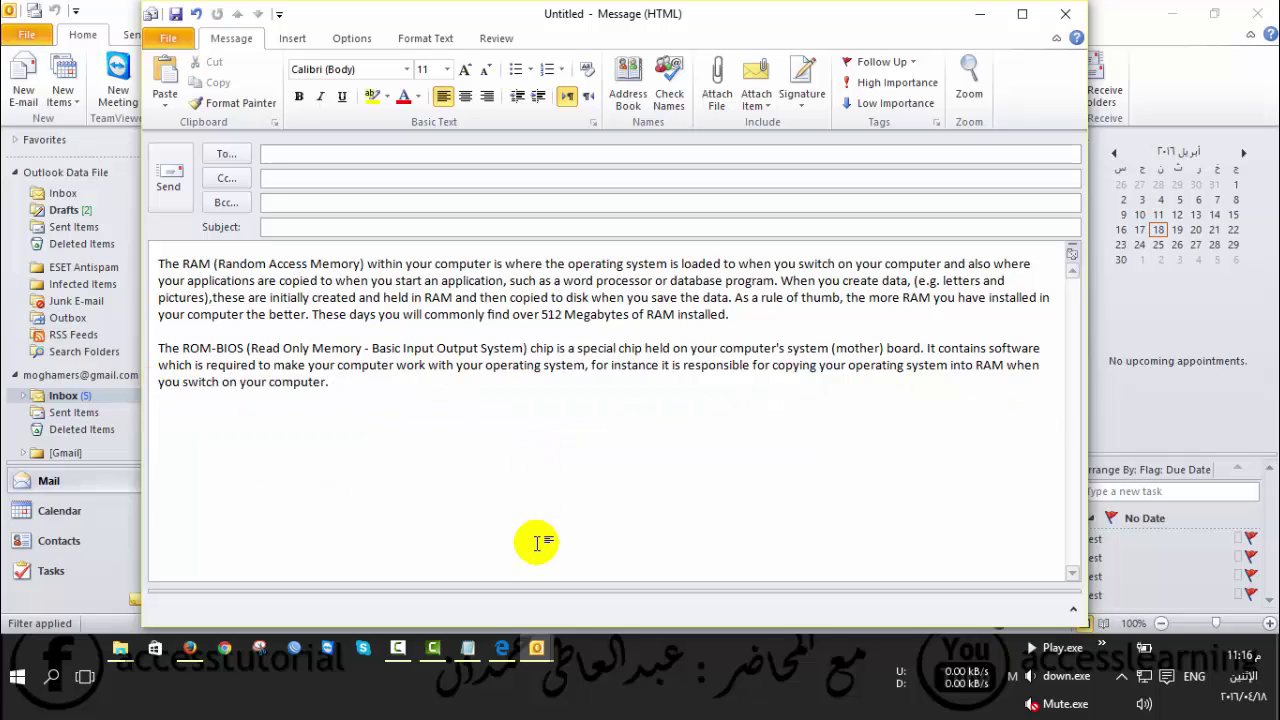
pyautogui.moveTo(537, 648)
pyautogui.click(605, 583)
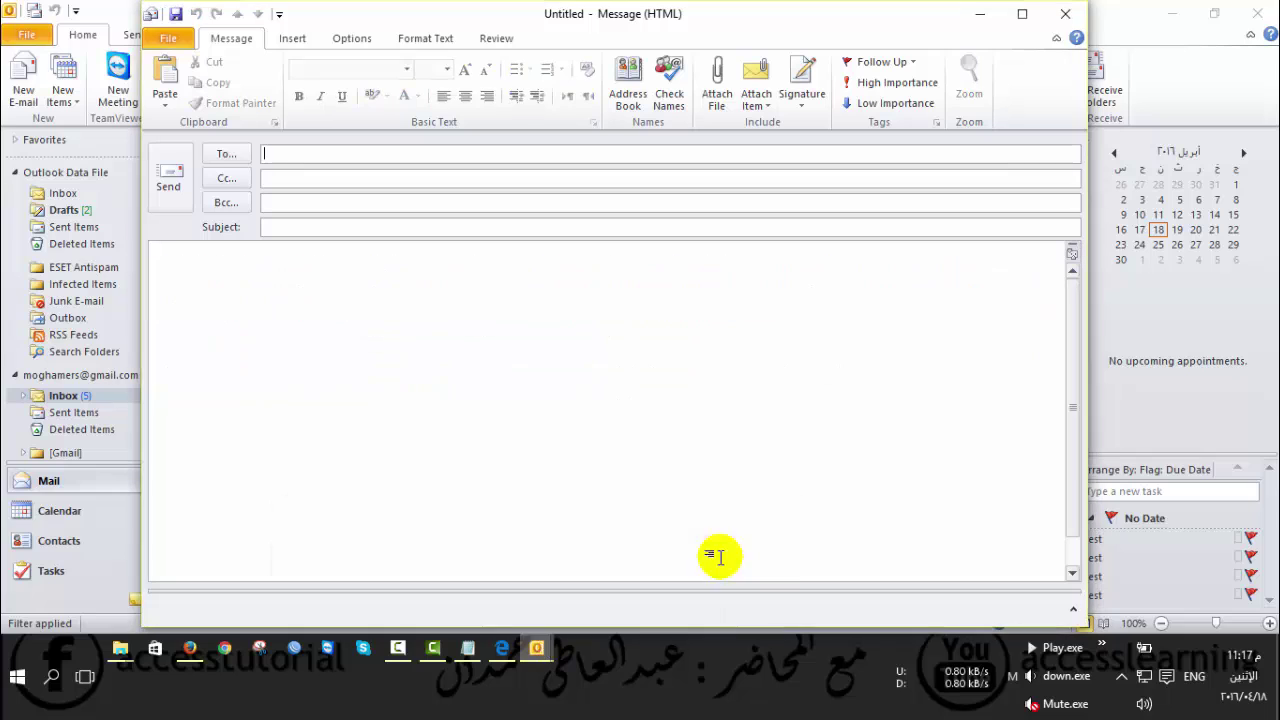
# - Paste the security-alert lines into the blank message, then close it without saving
pyautogui.click(289, 311)
pyautogui.hotkey('ctrl', 'v')
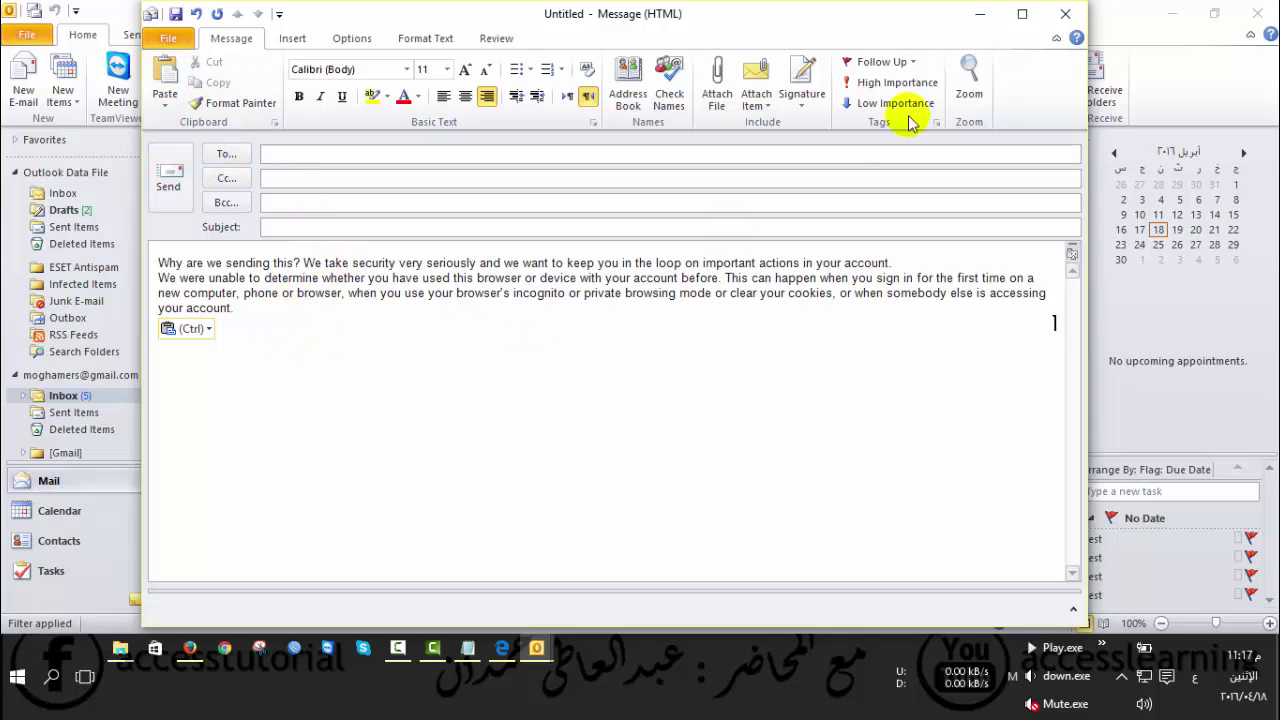
pyautogui.click(1065, 14)
pyautogui.click(641, 376)
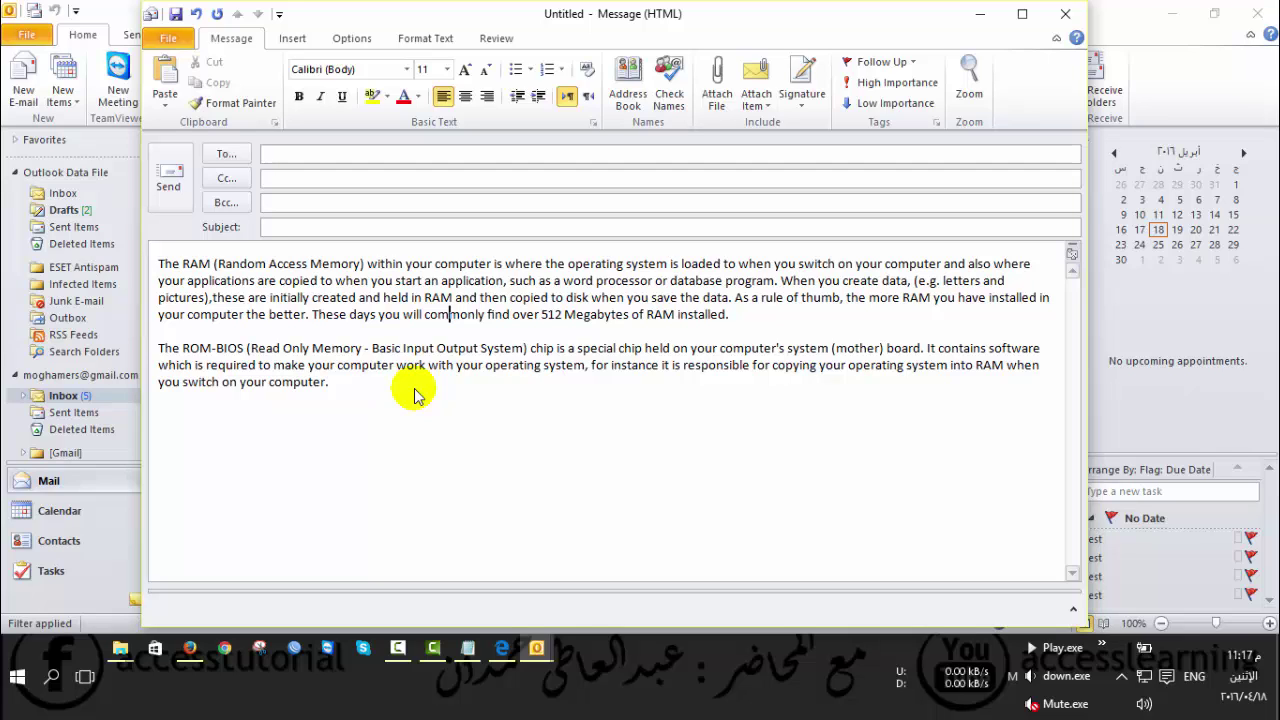
pyautogui.press('Delete')
pyautogui.press('Delete')
pyautogui.press('Delete')
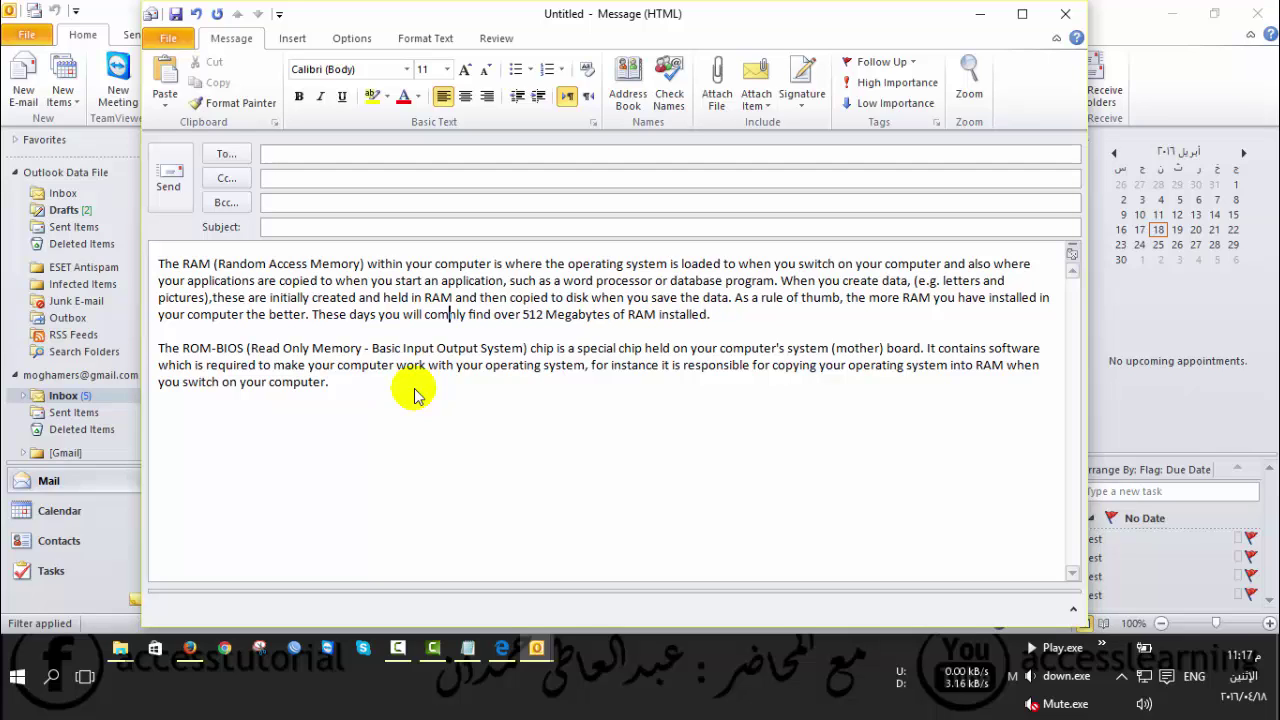
pyautogui.press('Delete')
pyautogui.press('Delete')
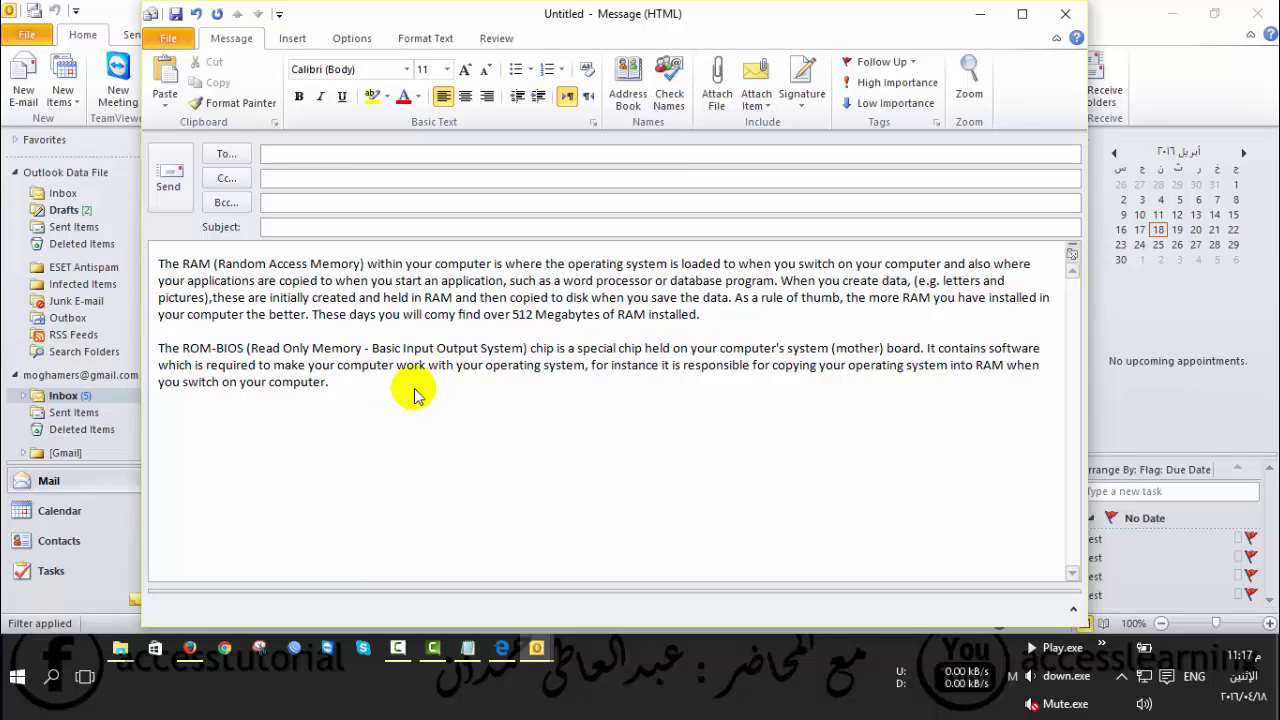
pyautogui.press('Delete')
pyautogui.press('Delete')
pyautogui.press('Delete')
pyautogui.press('Delete')
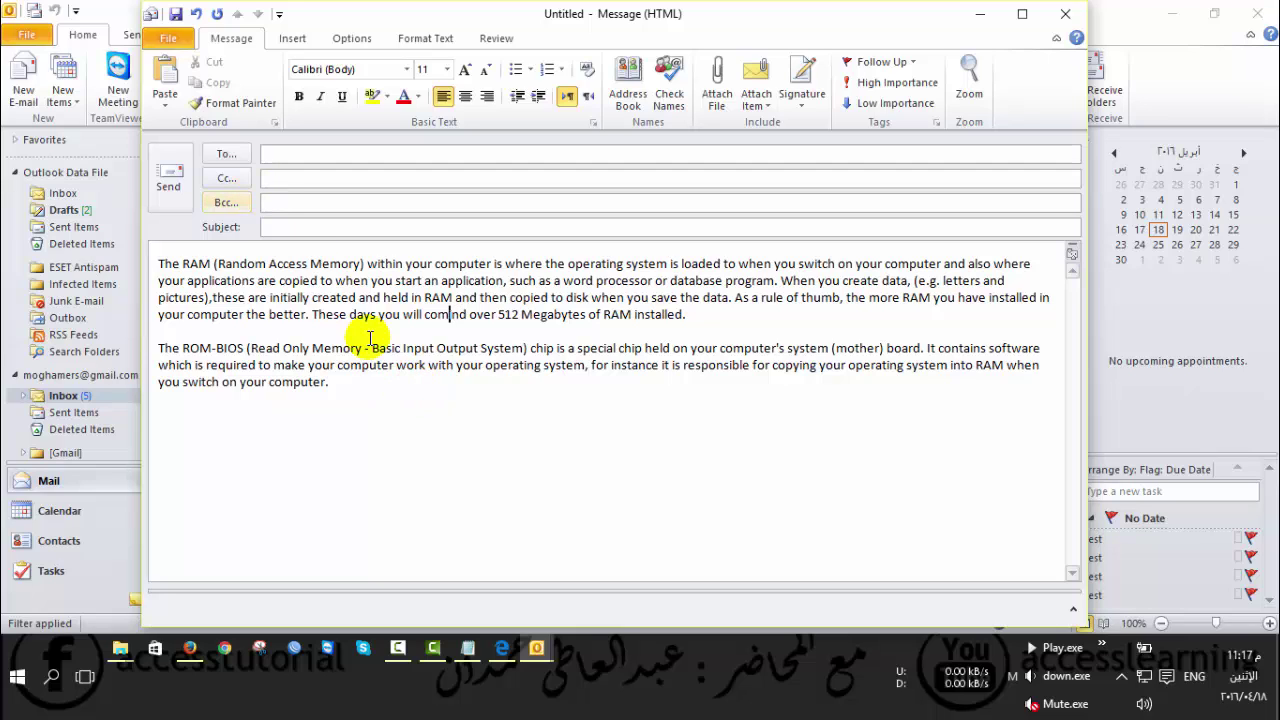
pyautogui.click(197, 16)
pyautogui.click(197, 16)
pyautogui.click(197, 16)
pyautogui.click(197, 16)
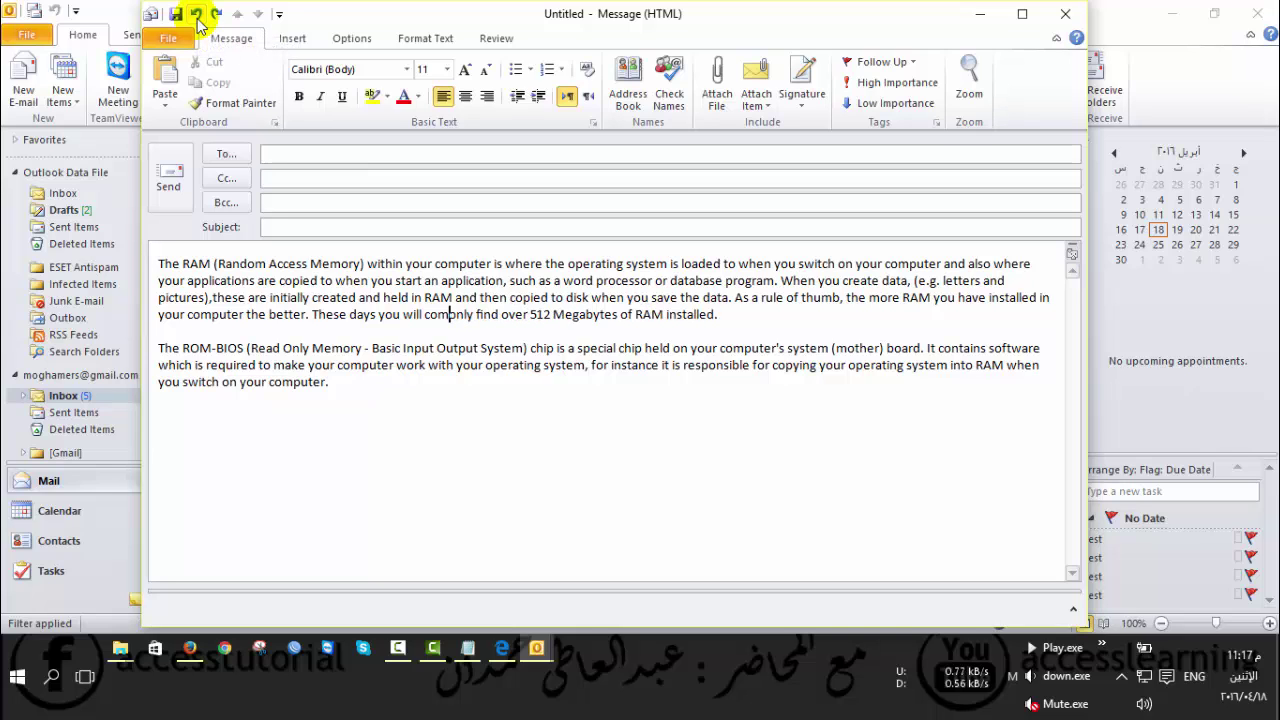
pyautogui.click(197, 16)
pyautogui.click(197, 16)
pyautogui.click(197, 16)
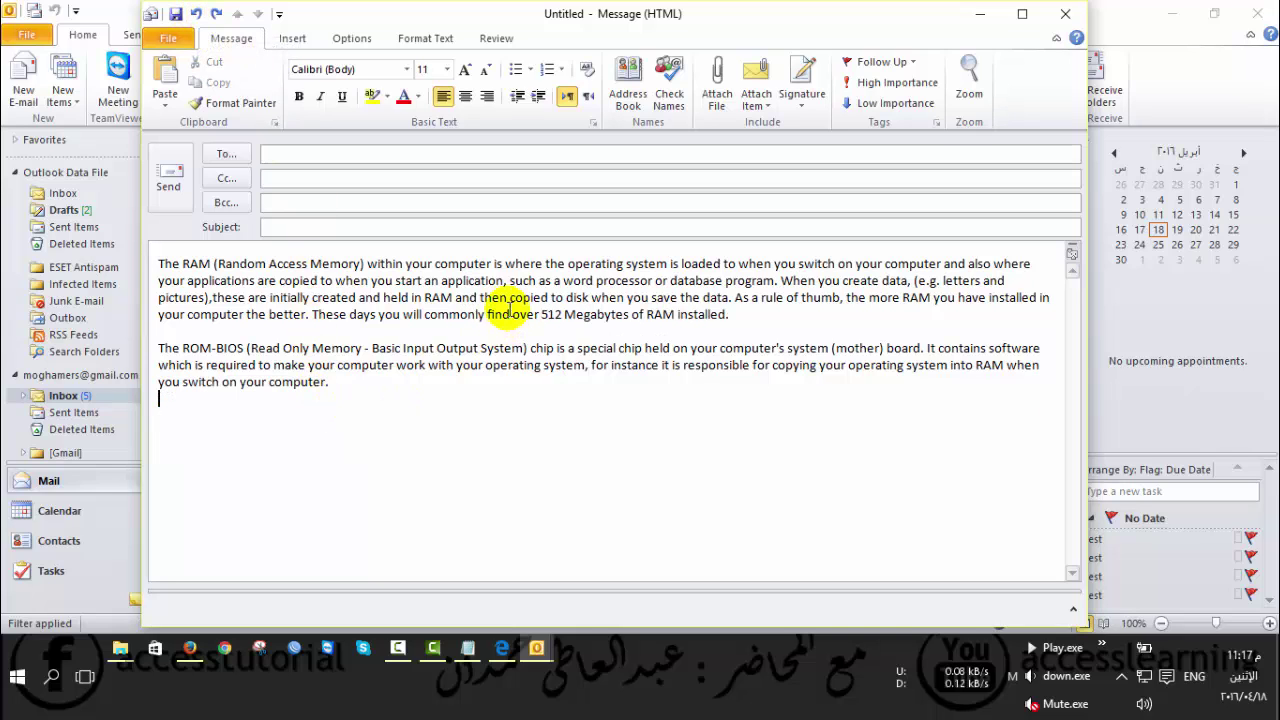
pyautogui.click(486, 314)
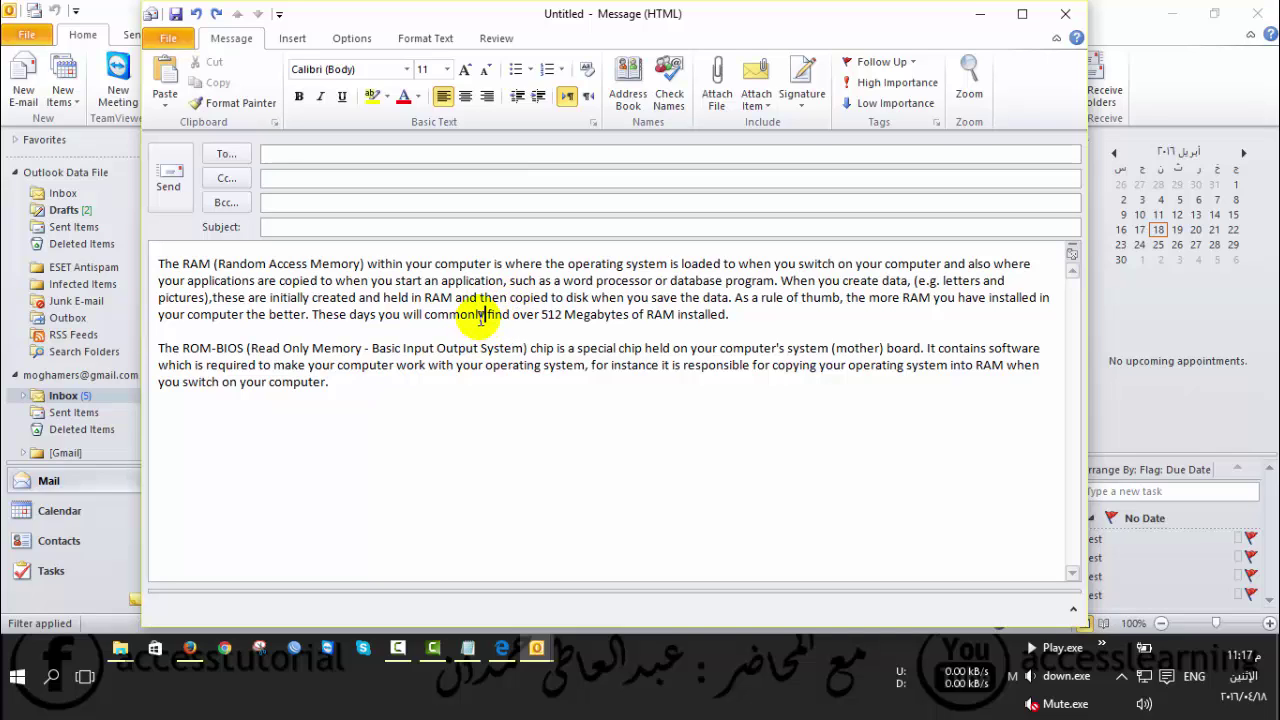
pyautogui.click(385, 348)
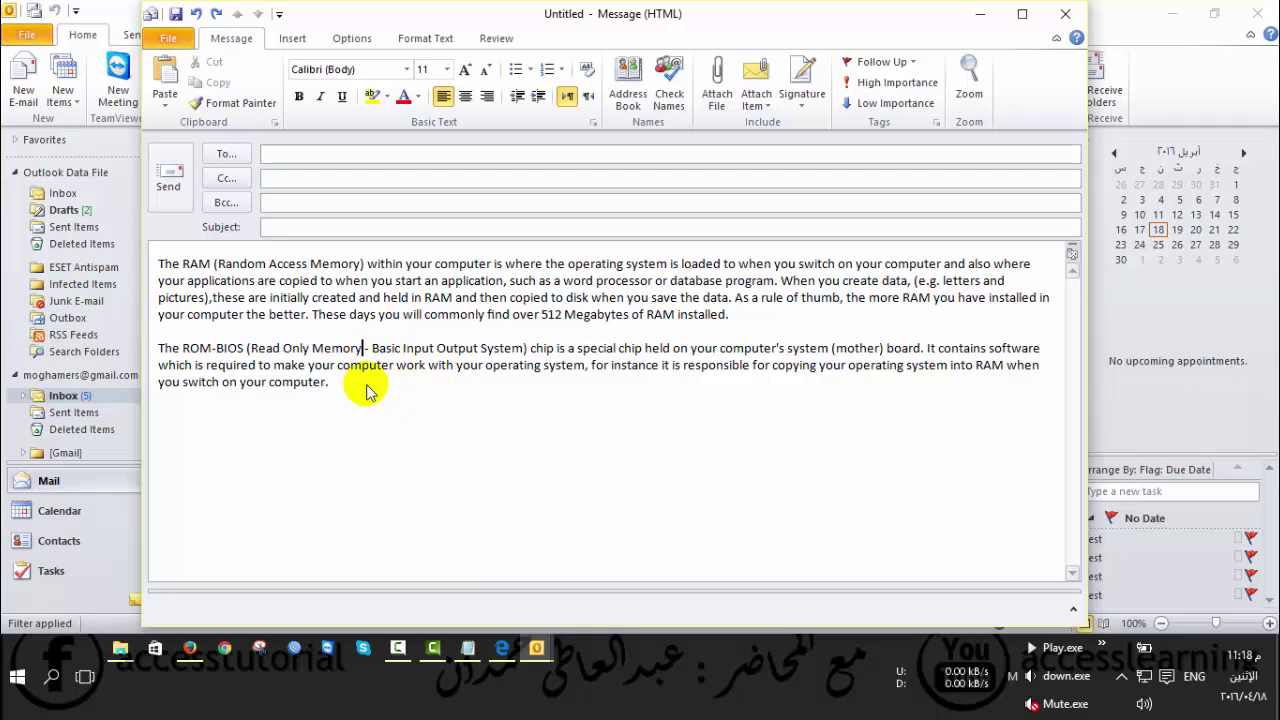
pyautogui.press('BackSpace')
pyautogui.press('BackSpace')
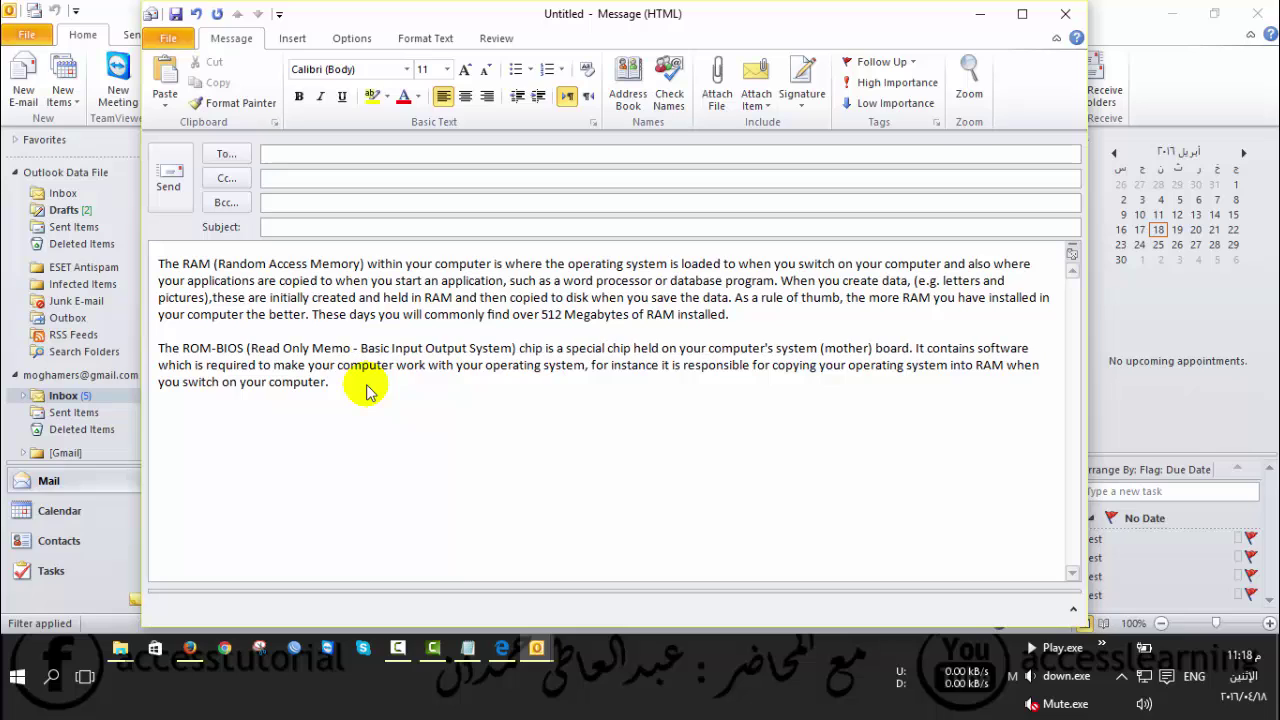
pyautogui.press('BackSpace')
pyautogui.press('BackSpace')
pyautogui.press('BackSpace')
pyautogui.press('BackSpace')
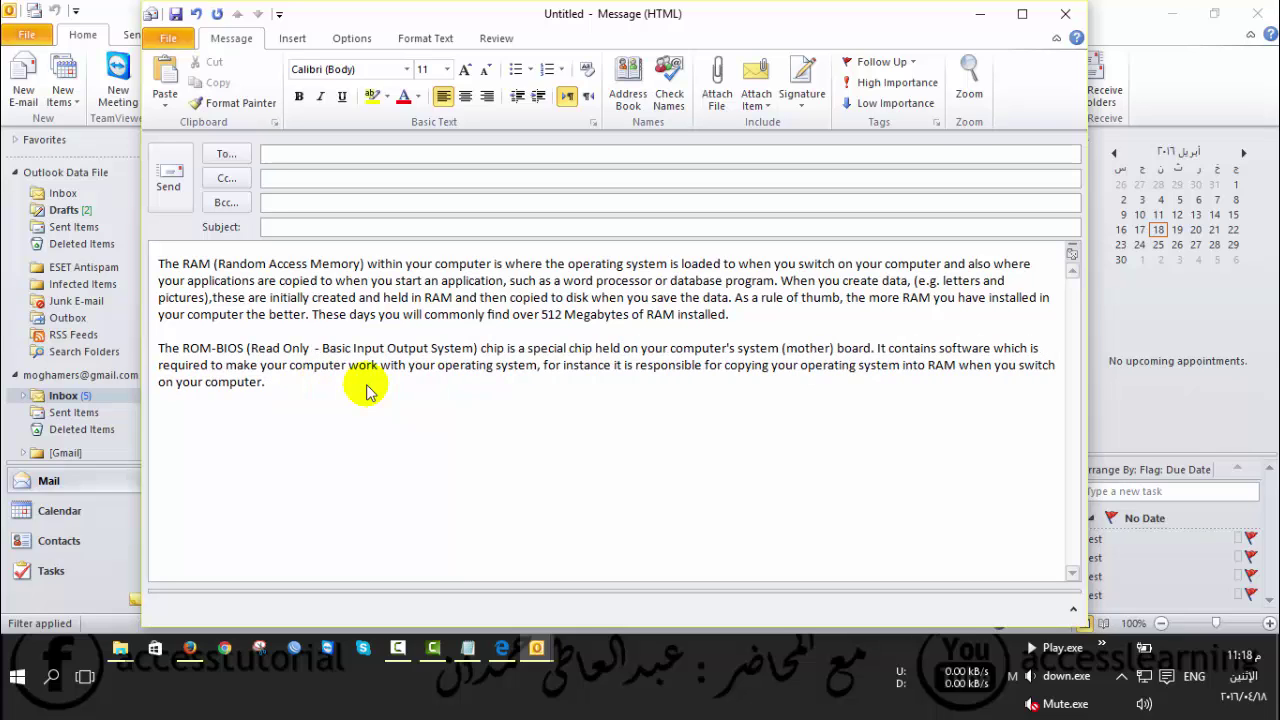
pyautogui.write('Memory')
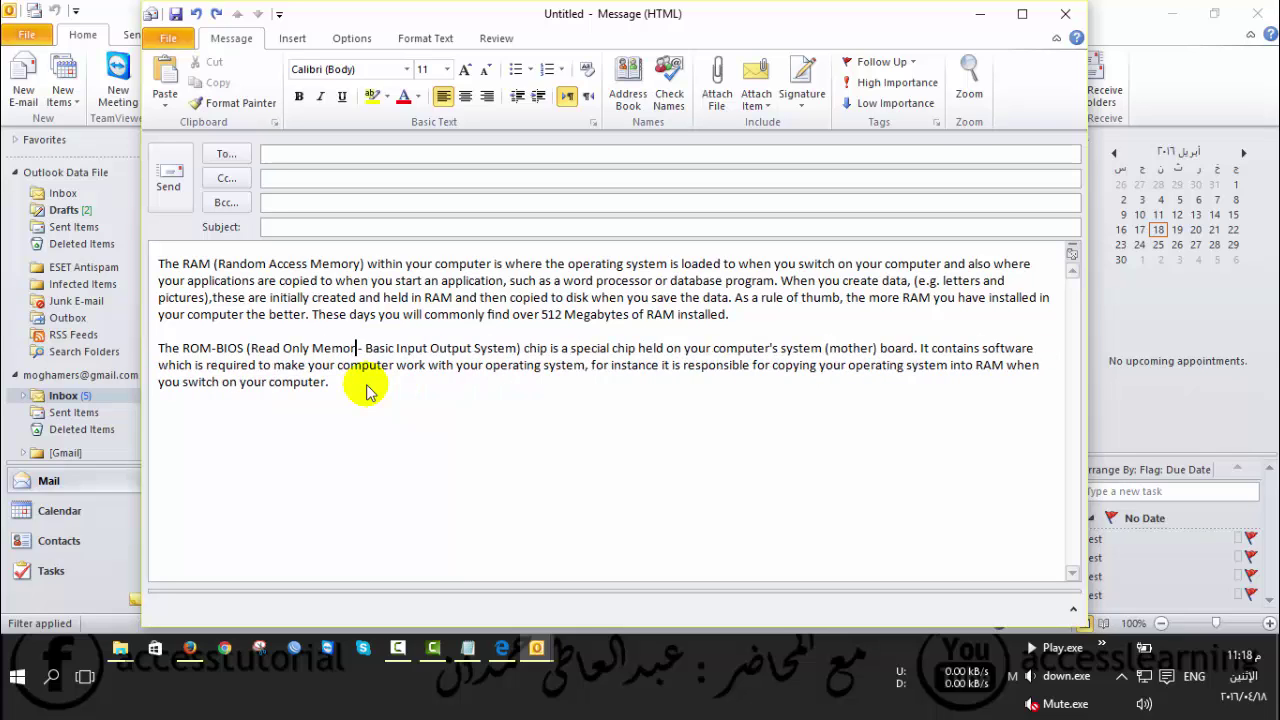
pyautogui.click(366, 392)
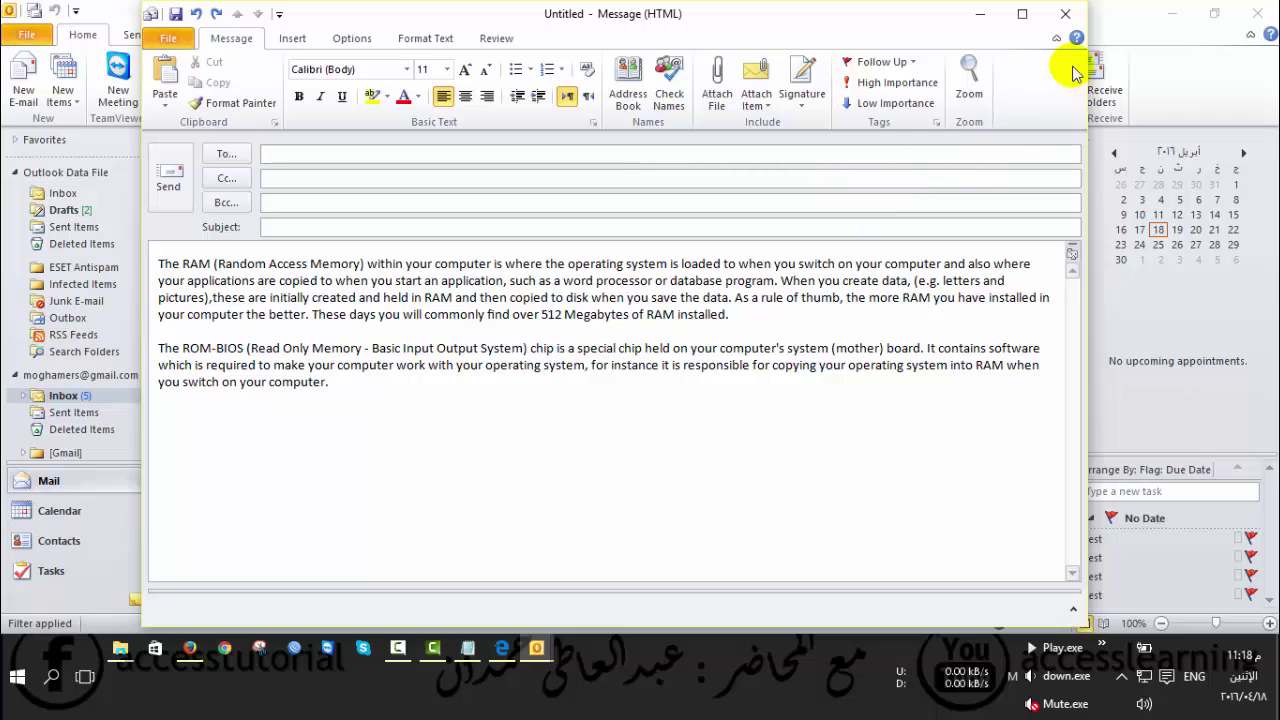
# - Discard the RAM and ROM-BIOS draft unsaved and open Today's message with the rar attachment
pyautogui.click(1065, 14)
pyautogui.click(643, 373)
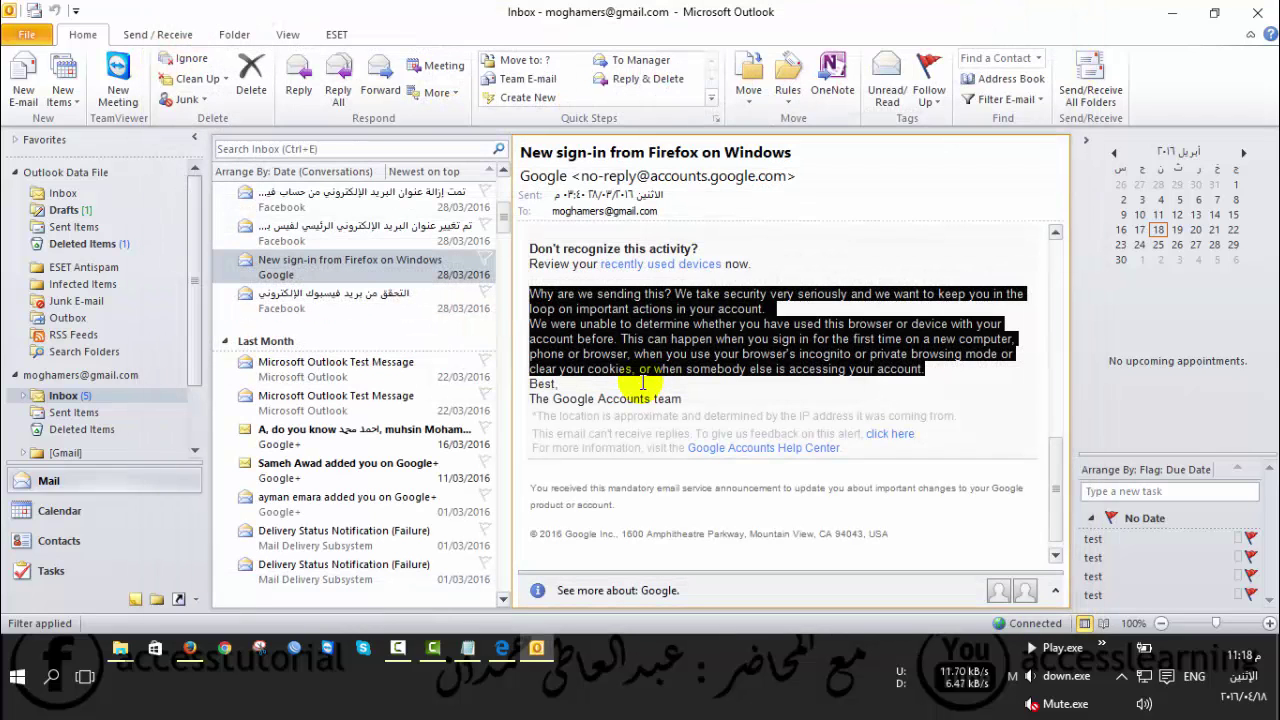
pyautogui.scroll(5, 350, 425)
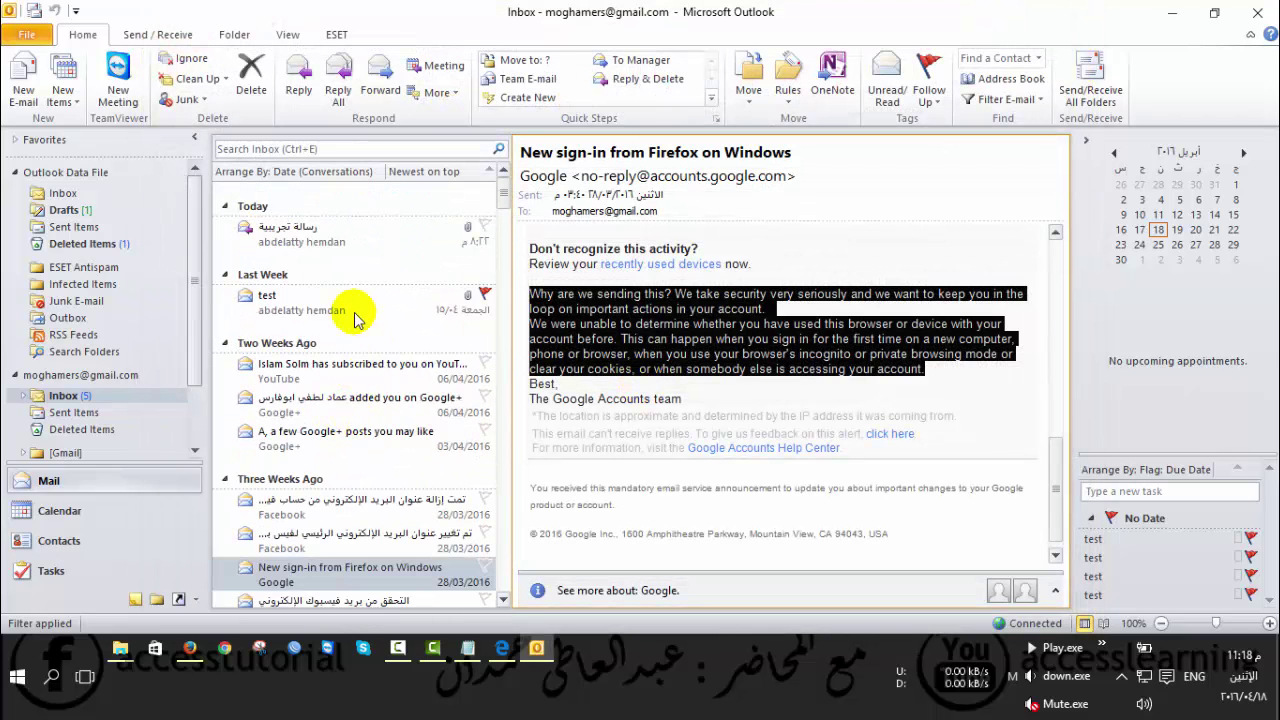
pyautogui.click(358, 250)
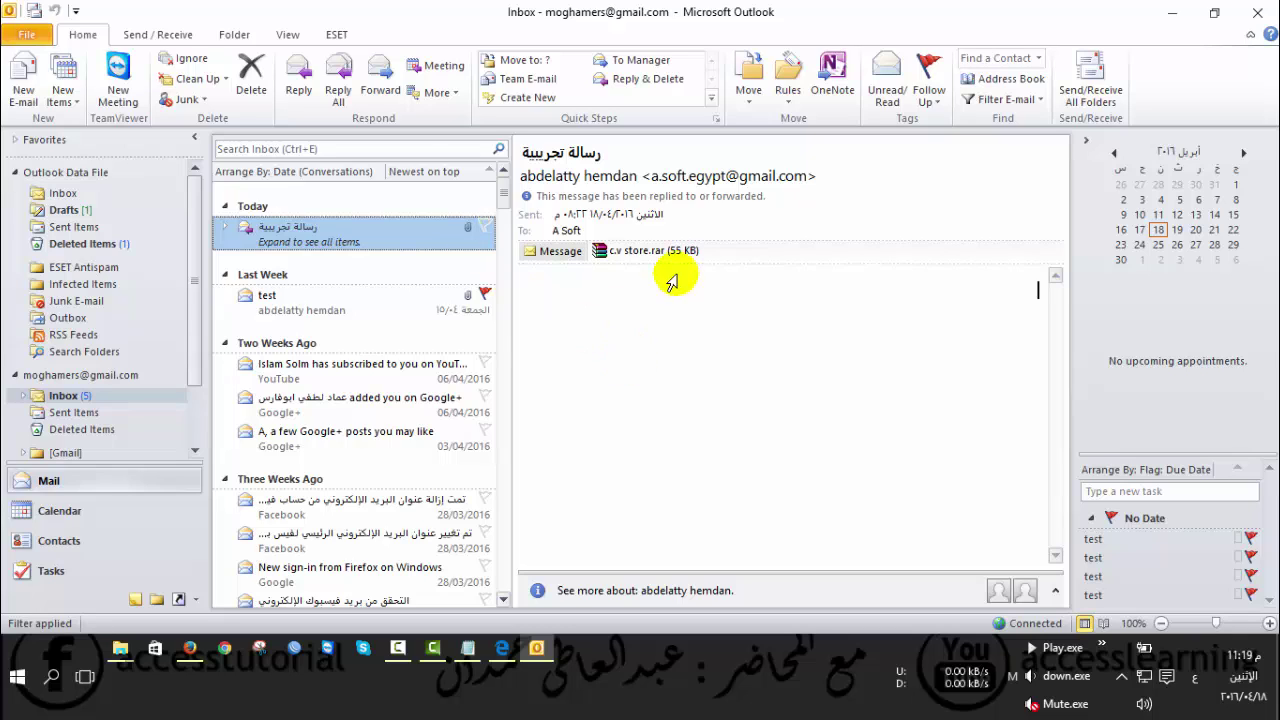
# - Attach c.v store.rar to a new blank e-mail
pyautogui.click(22, 85)
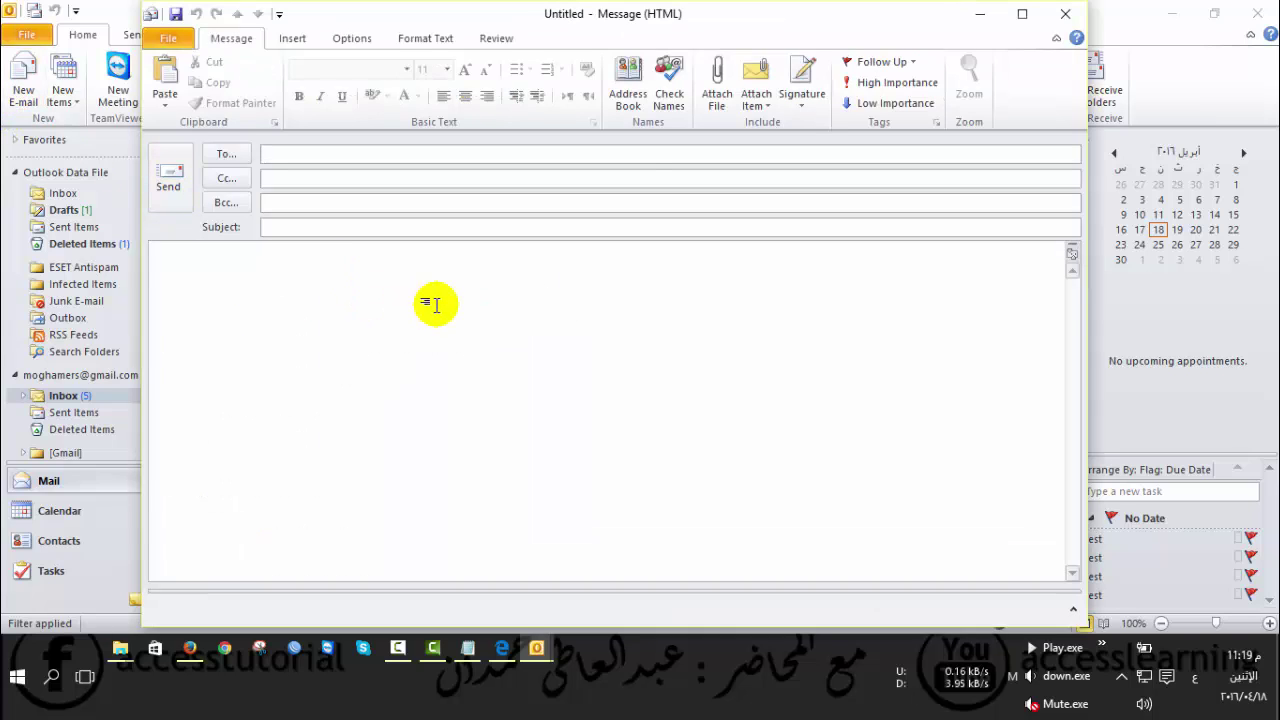
pyautogui.click(290, 40)
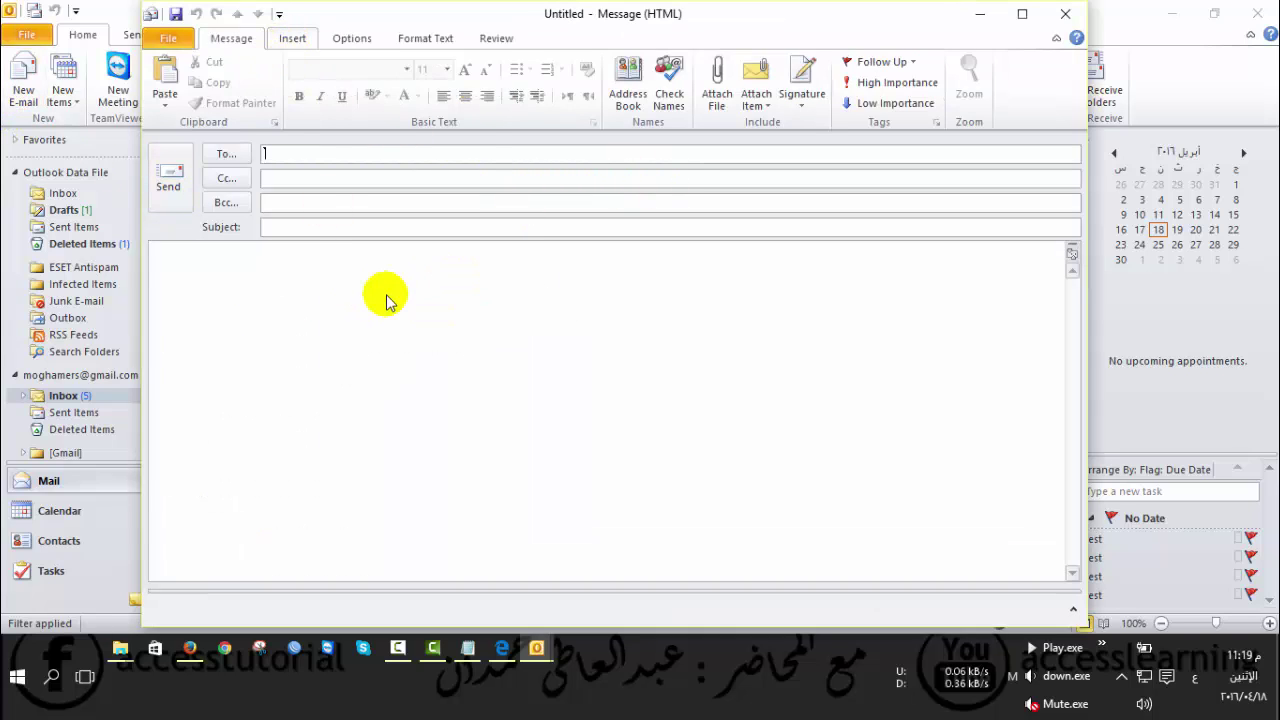
pyautogui.click(168, 100)
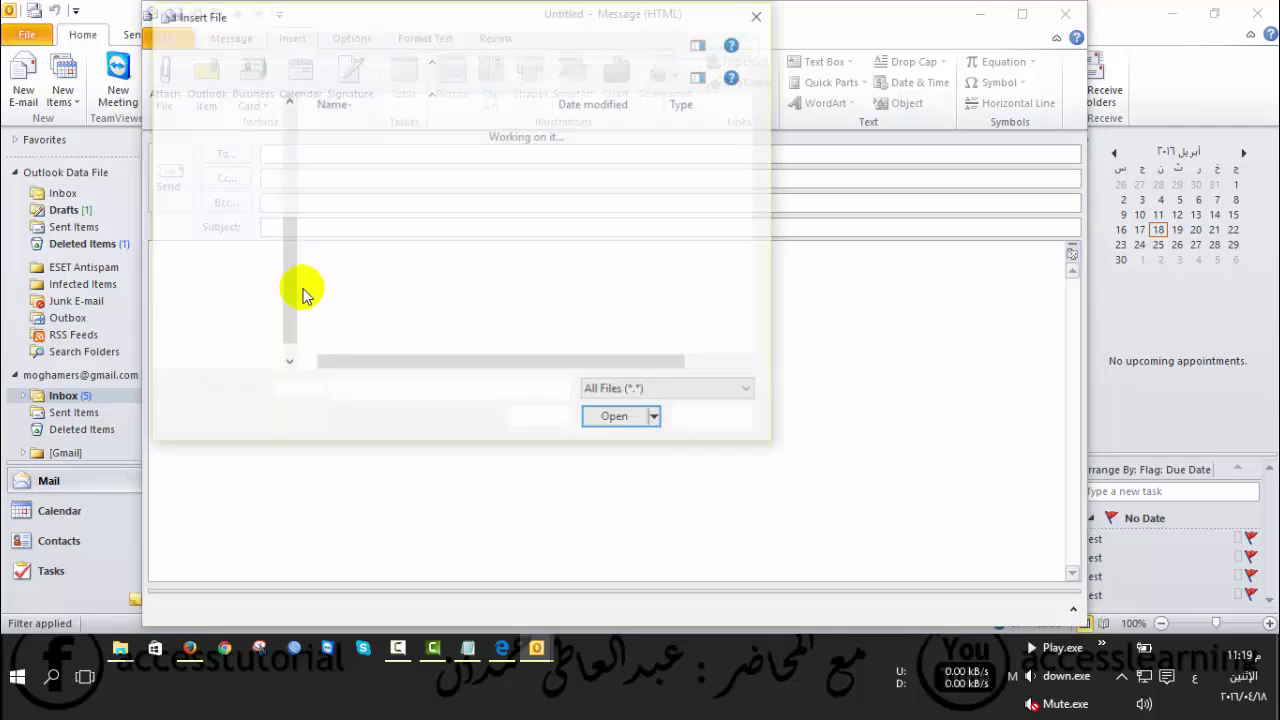
pyautogui.click(388, 190)
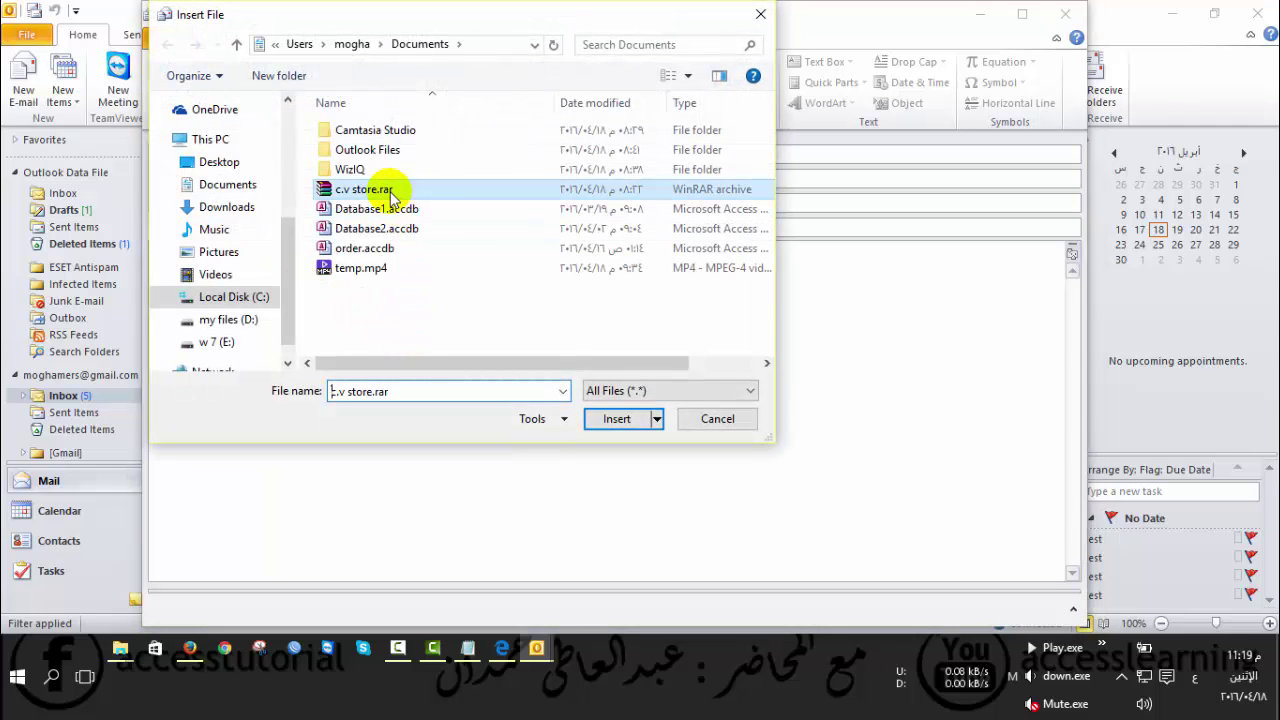
pyautogui.click(600, 416)
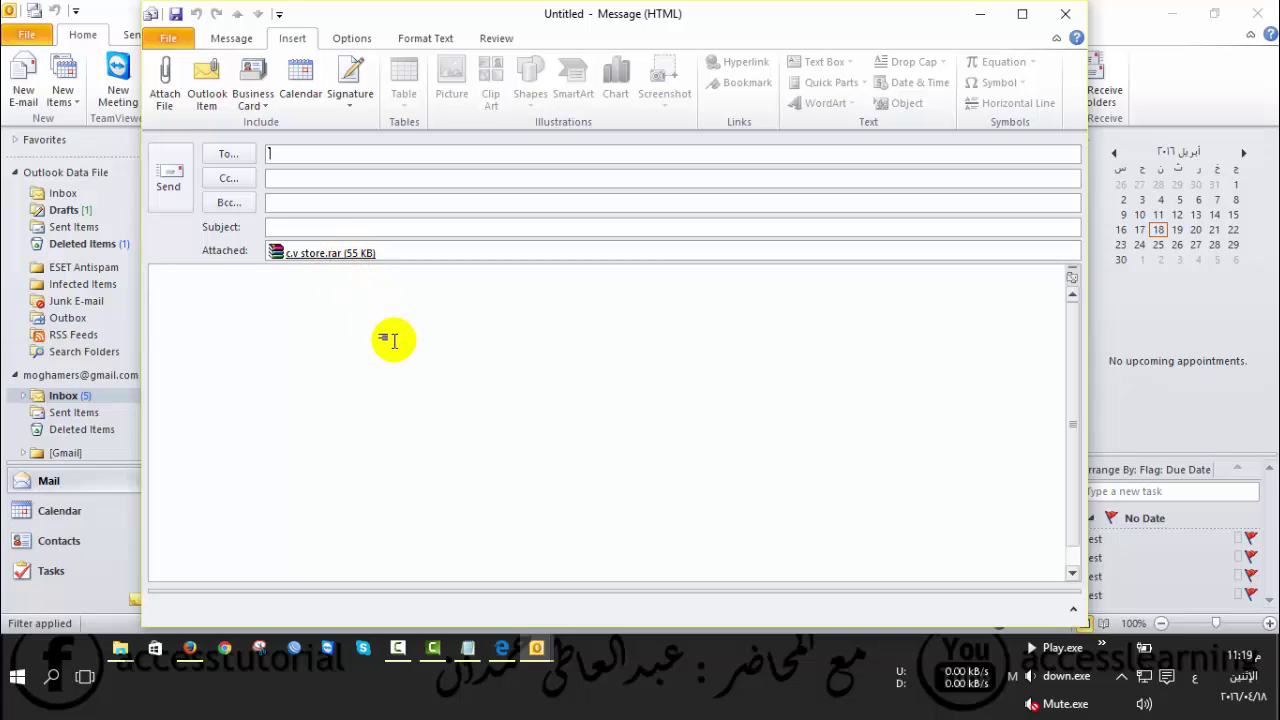
# - Remove the c.v store.rar attachment and close the message without saving
pyautogui.rightClick(332, 257)
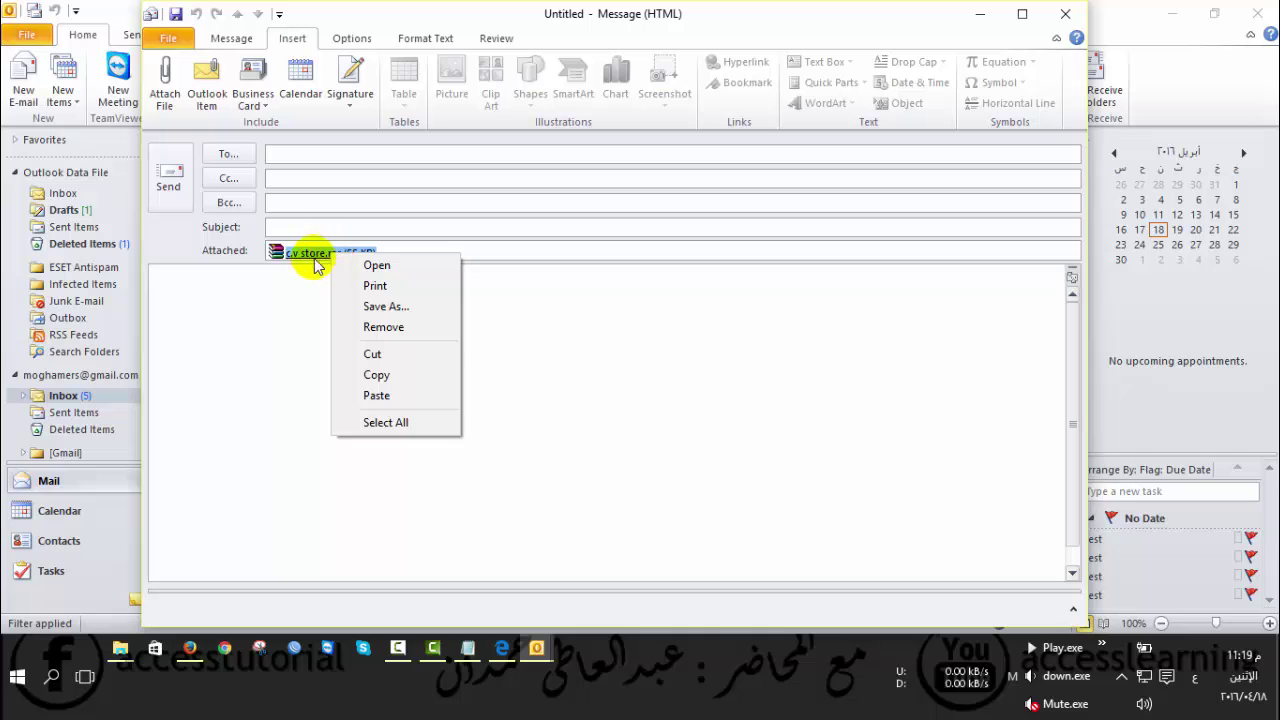
pyautogui.click(372, 328)
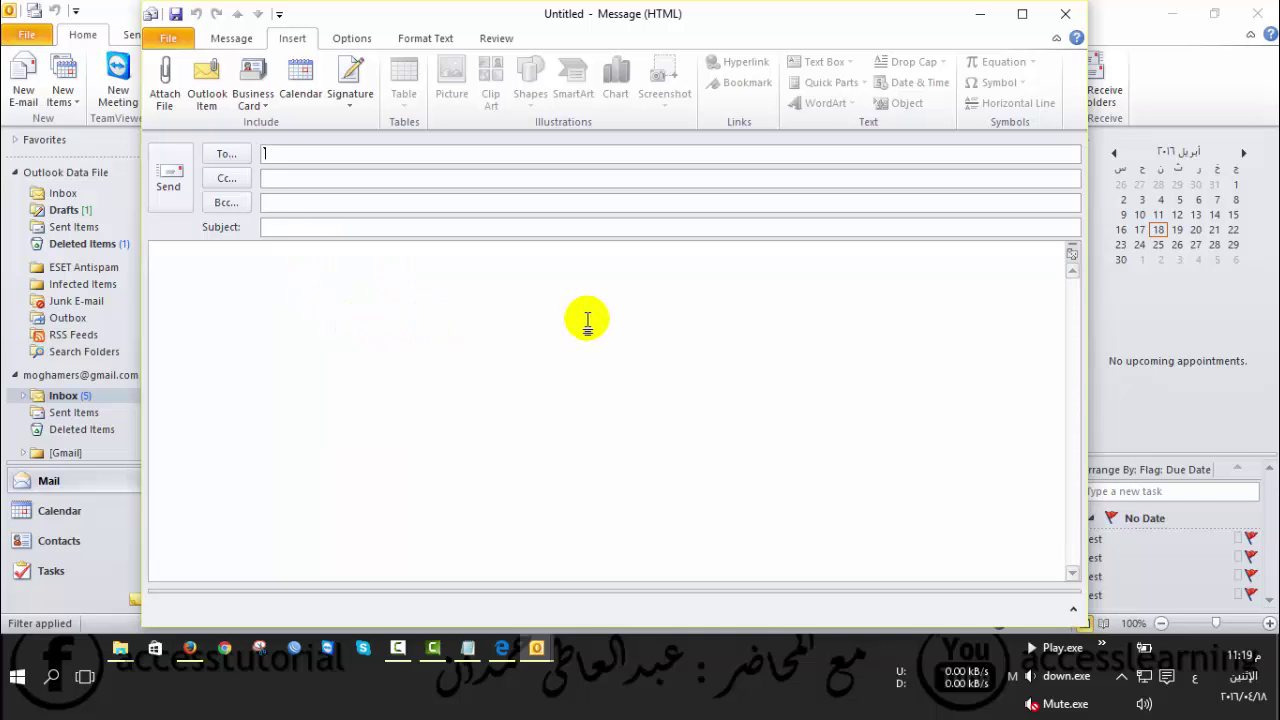
pyautogui.click(1064, 15)
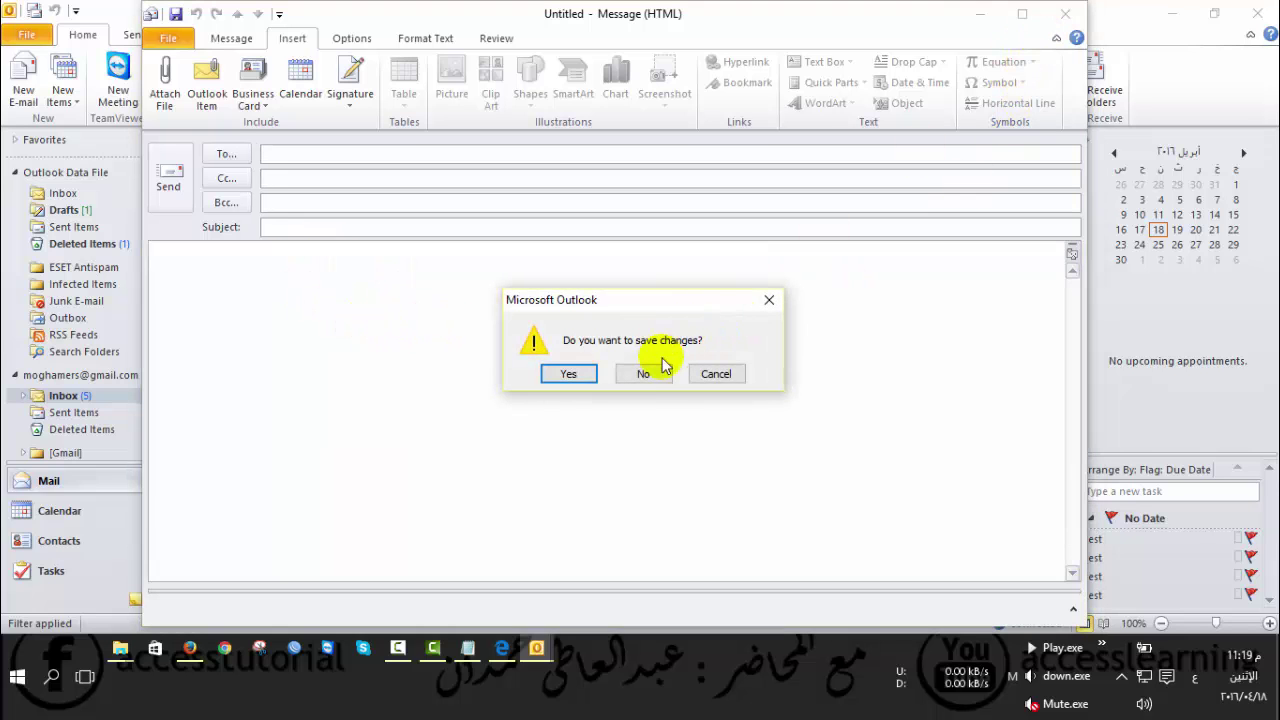
pyautogui.click(643, 380)
# - Remove the c.v store.rar attachment from today's received message, confirming the removal
pyautogui.click(643, 380)
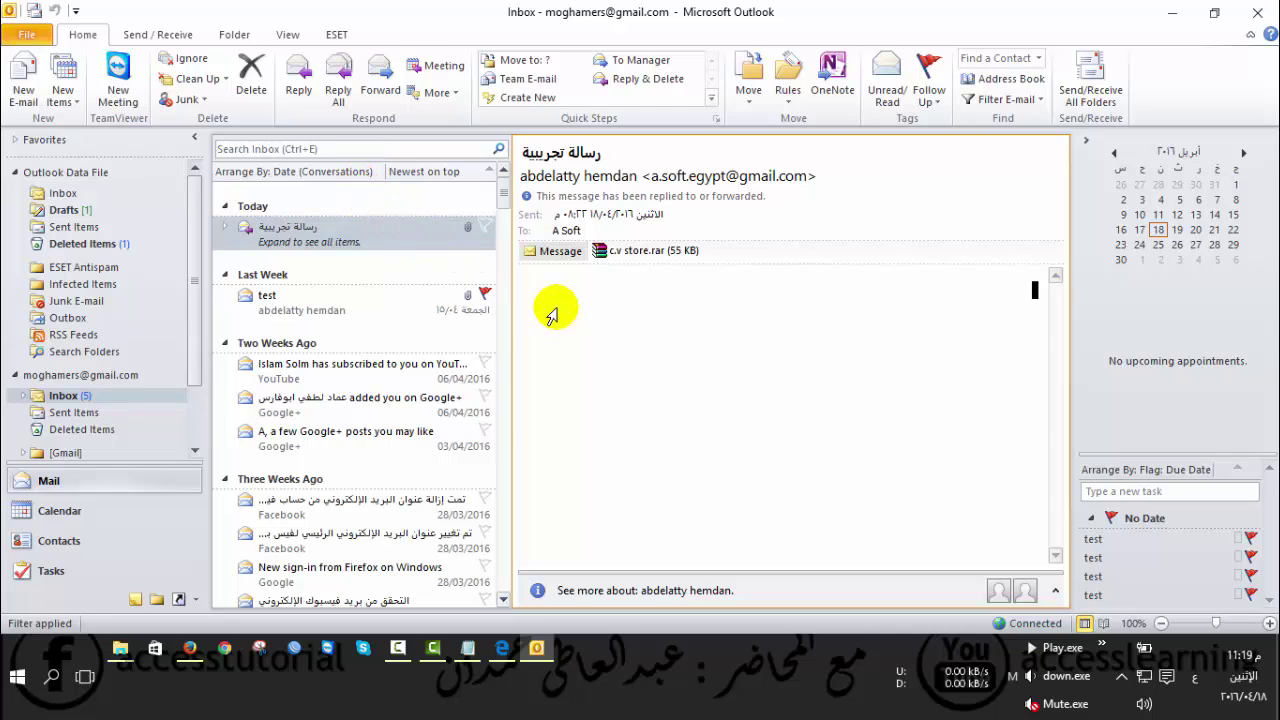
pyautogui.click(632, 252)
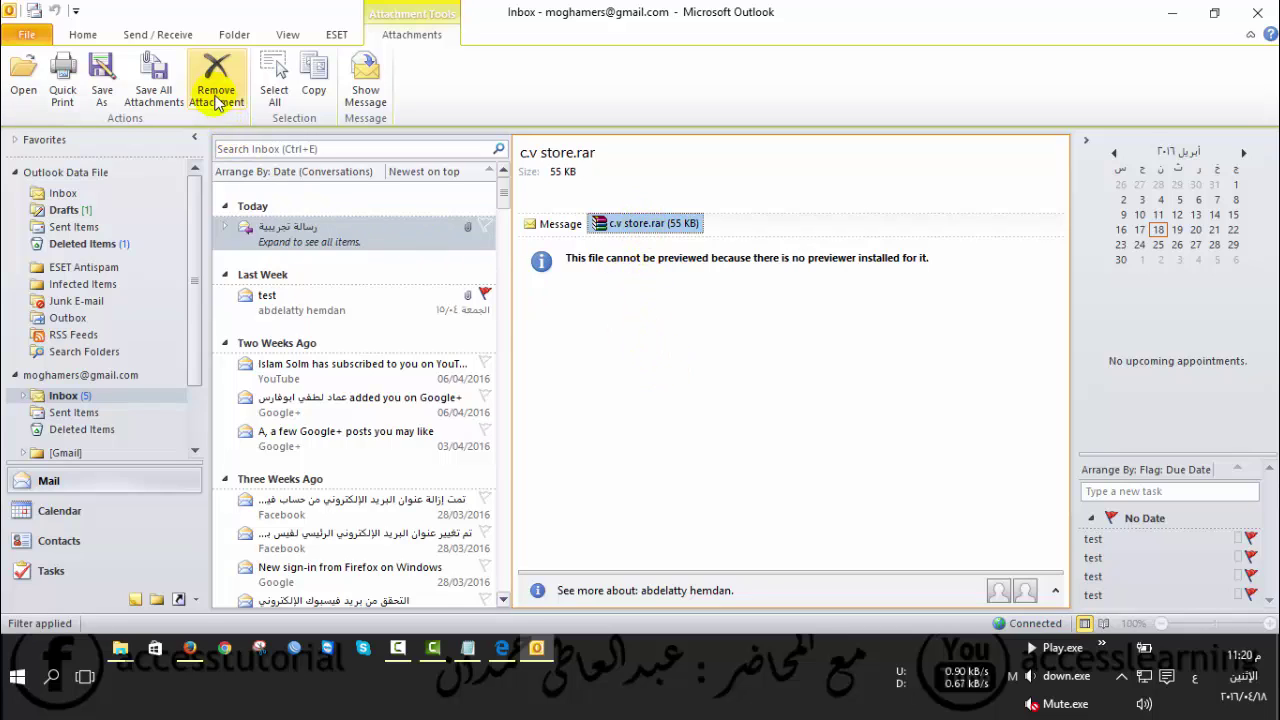
pyautogui.rightClick(630, 224)
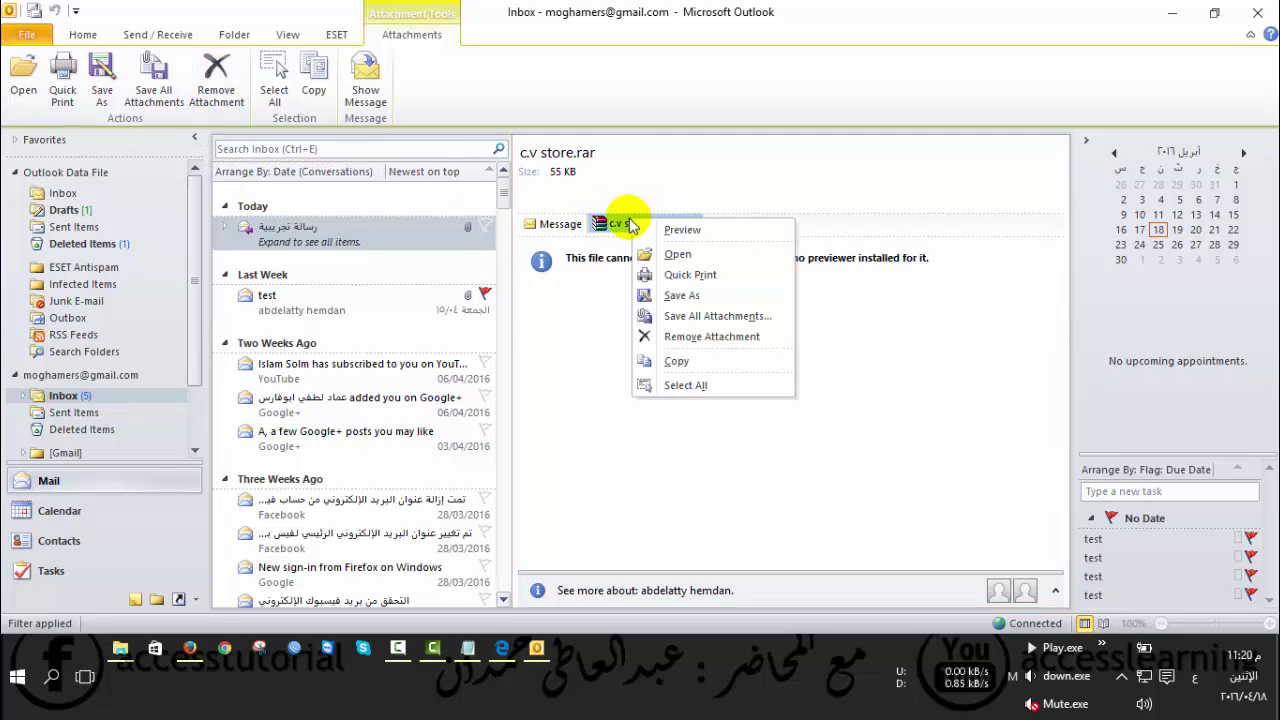
pyautogui.click(684, 338)
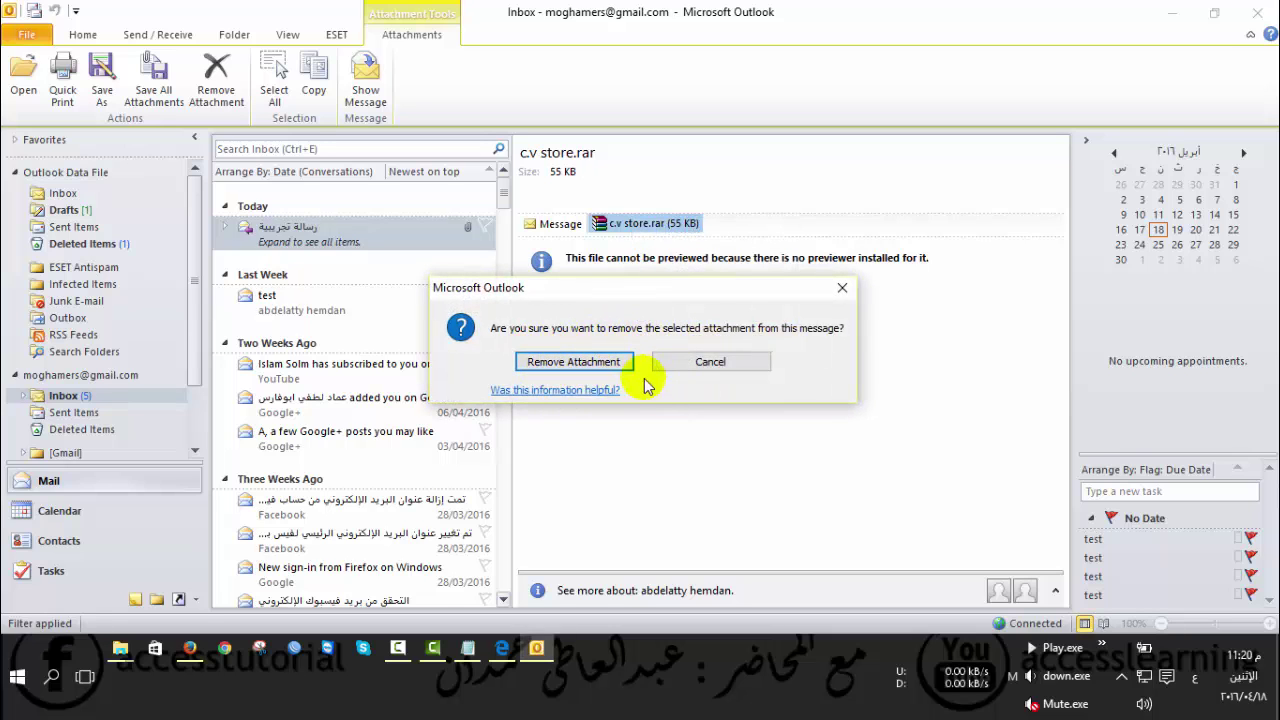
pyautogui.click(603, 362)
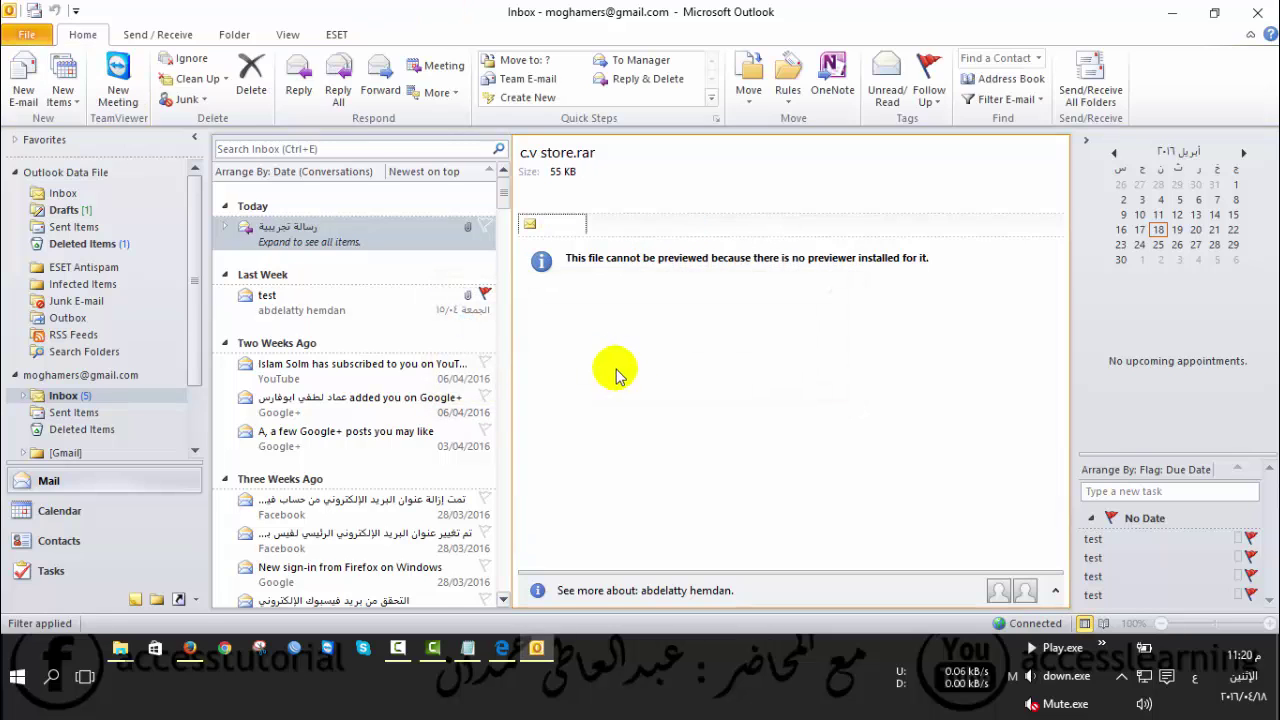
# - Remove the 1.png attachment from last week's test message, then minimize Outlook
pyautogui.click(337, 309)
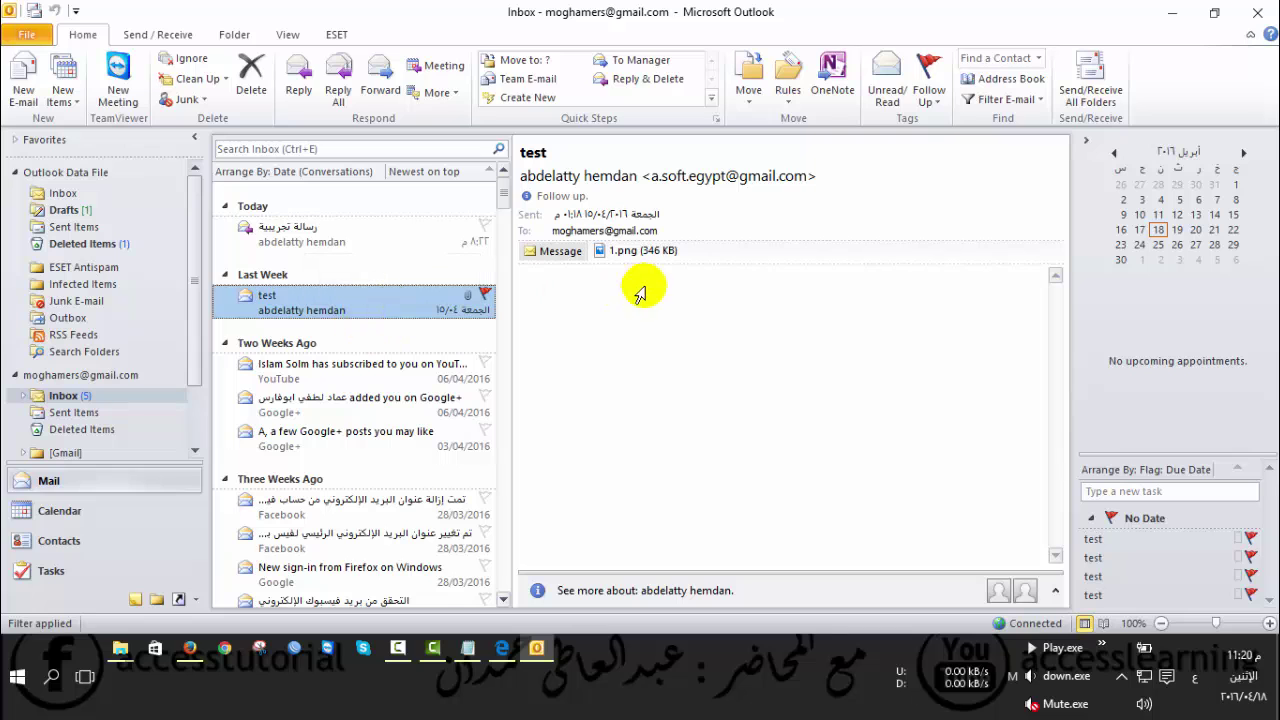
pyautogui.click(614, 252)
pyautogui.click(216, 75)
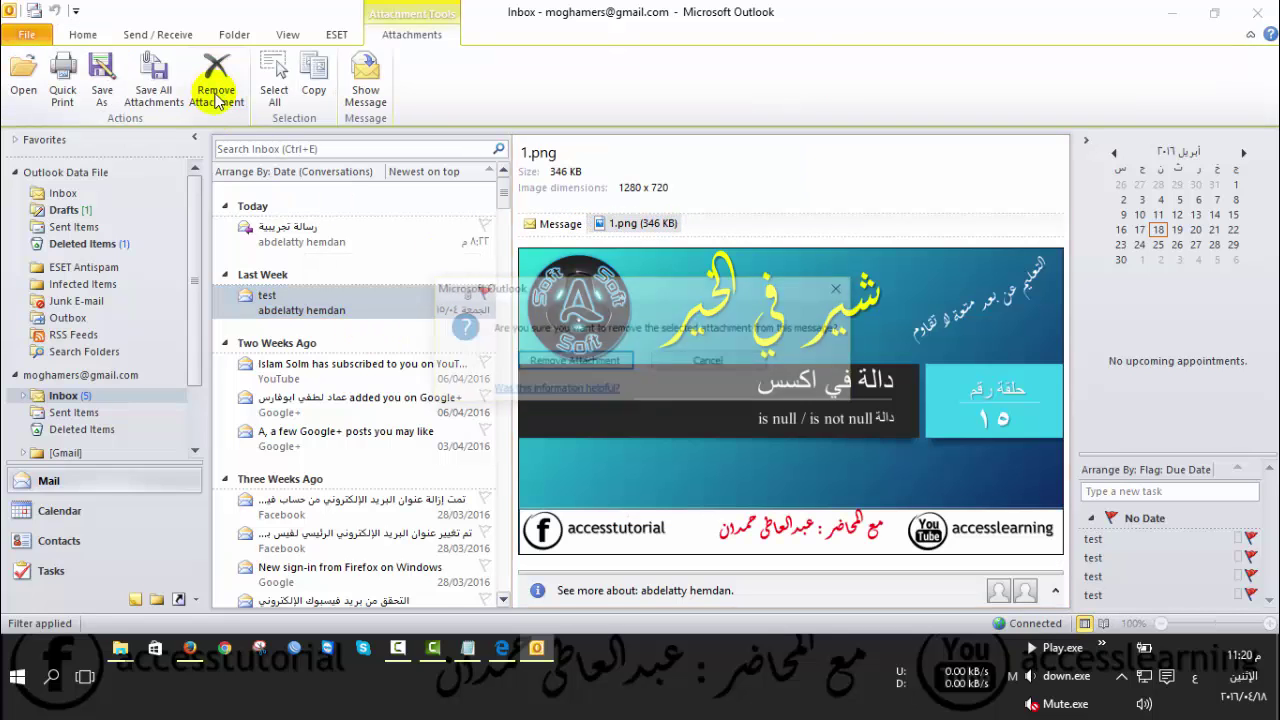
pyautogui.click(524, 362)
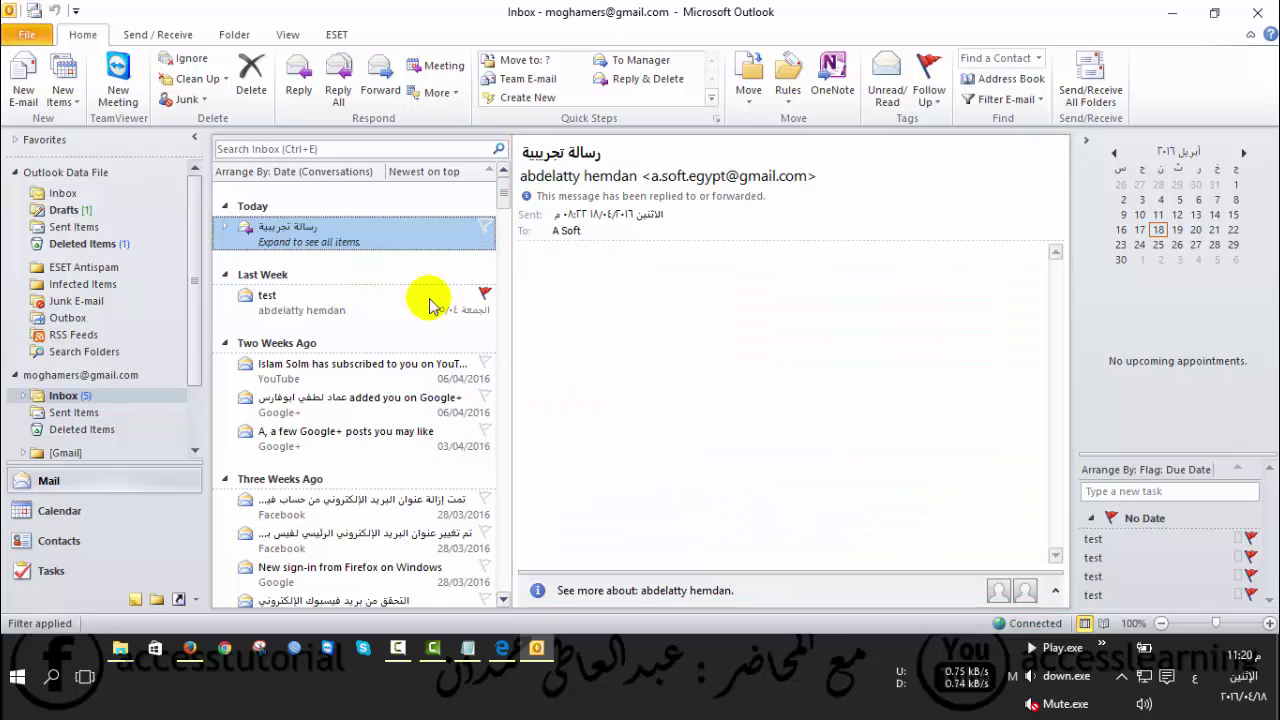
pyautogui.click(338, 302)
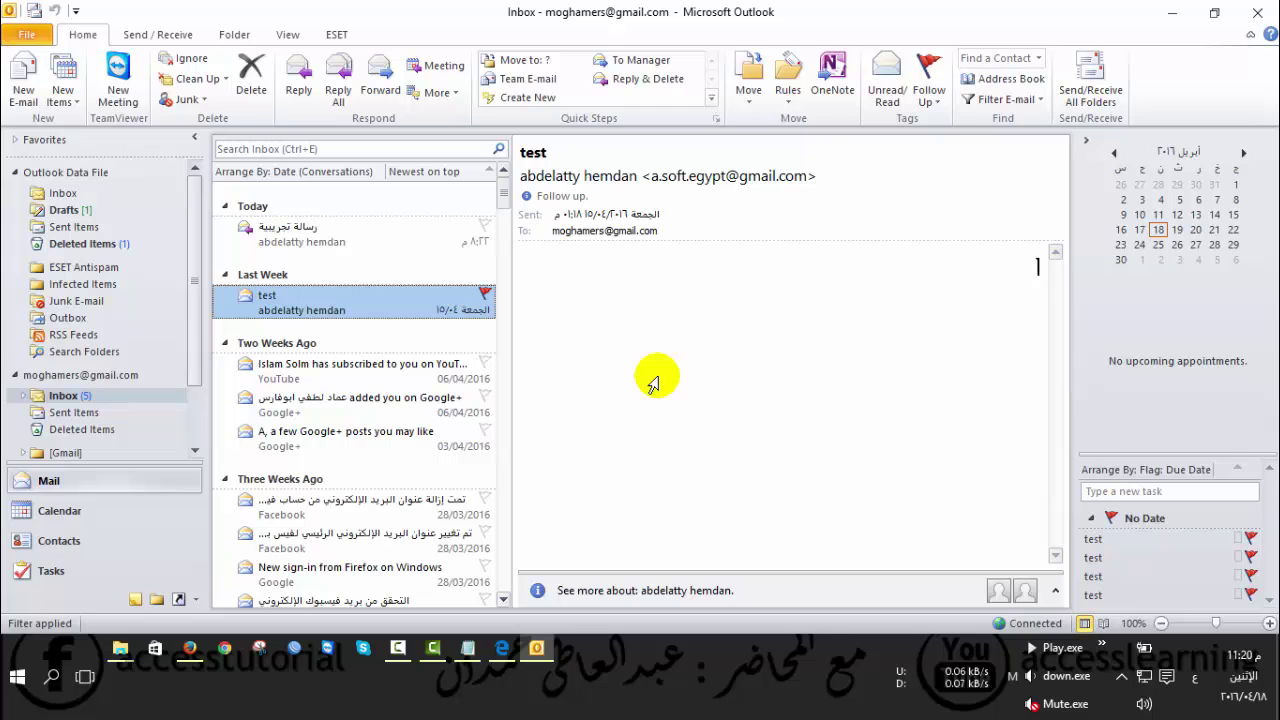
pyautogui.click(1175, 13)
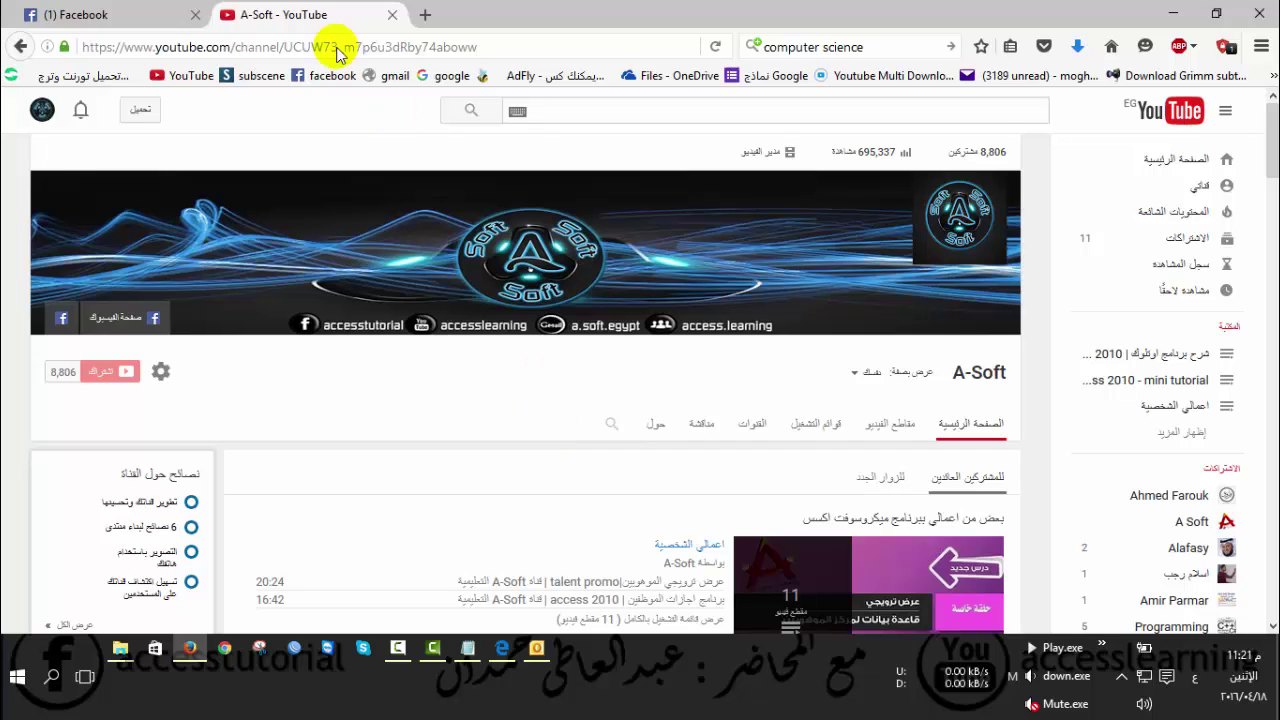
# - Browse the ICDL V5 OFFICE 2010 Outlook and ICDL Excel 2010 playlists, returning to Playlists each time
pyautogui.click(819, 427)
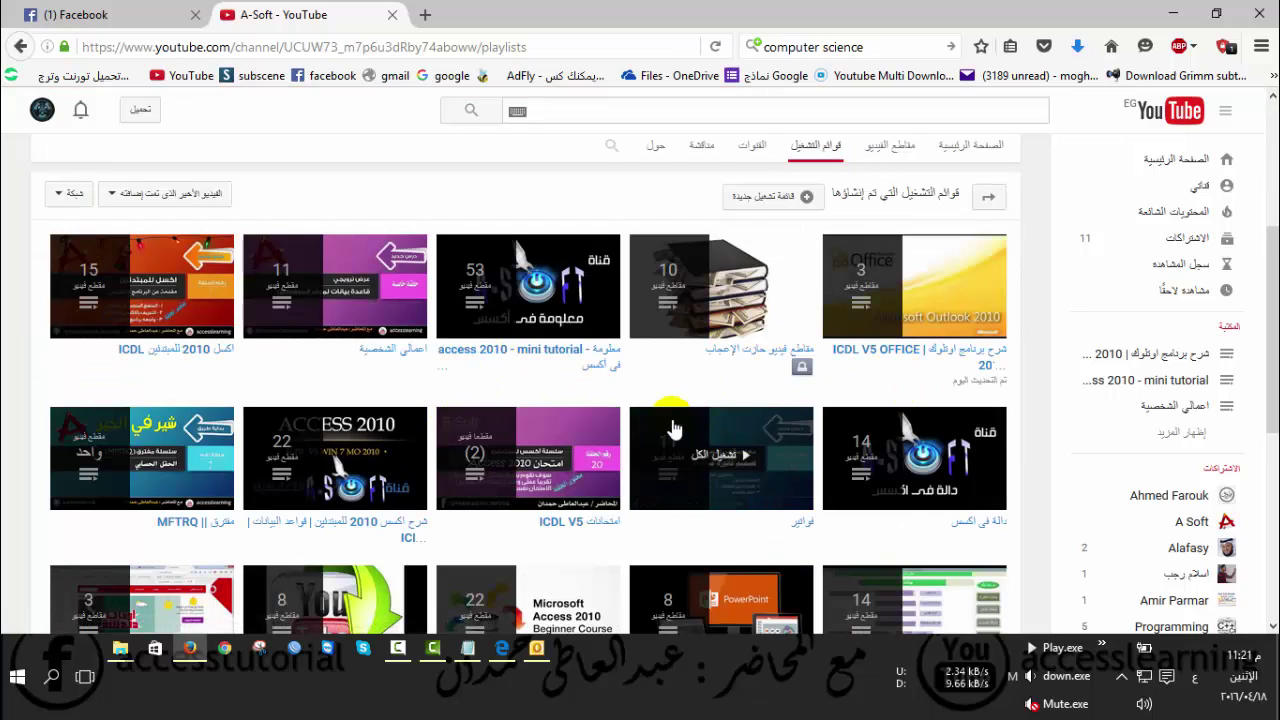
pyautogui.click(921, 365)
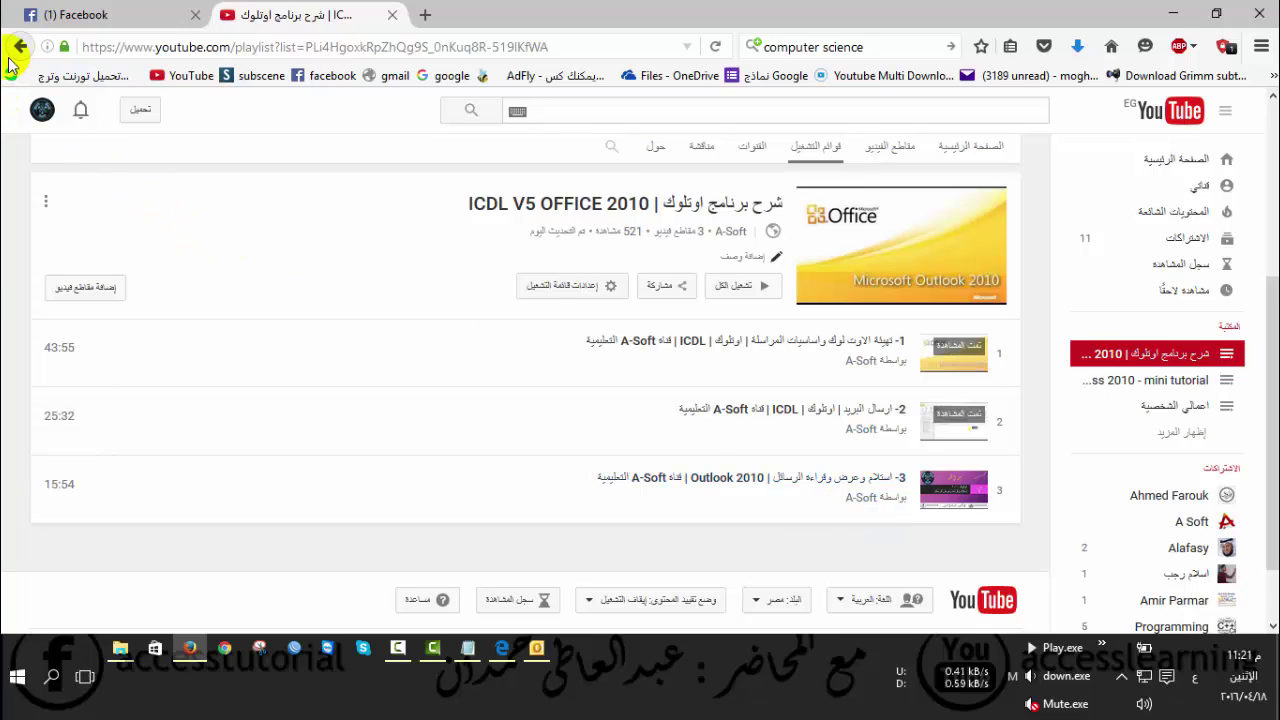
pyautogui.click(20, 47)
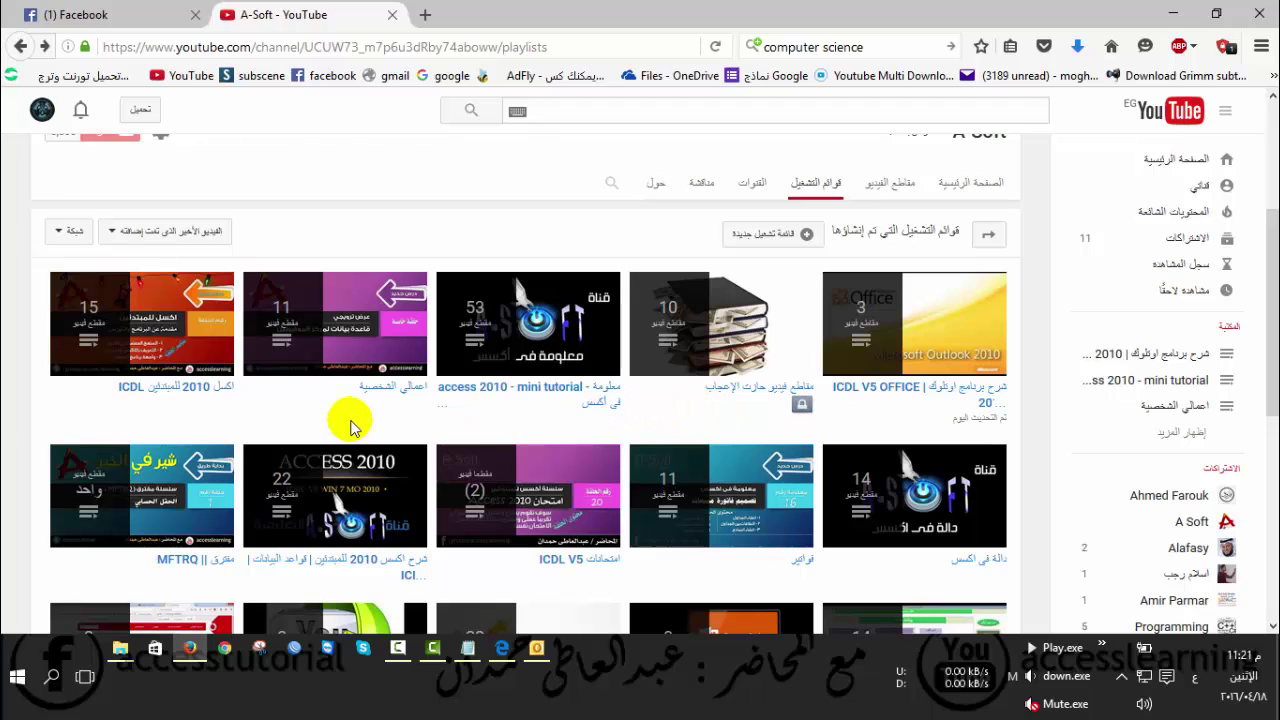
pyautogui.click(190, 400)
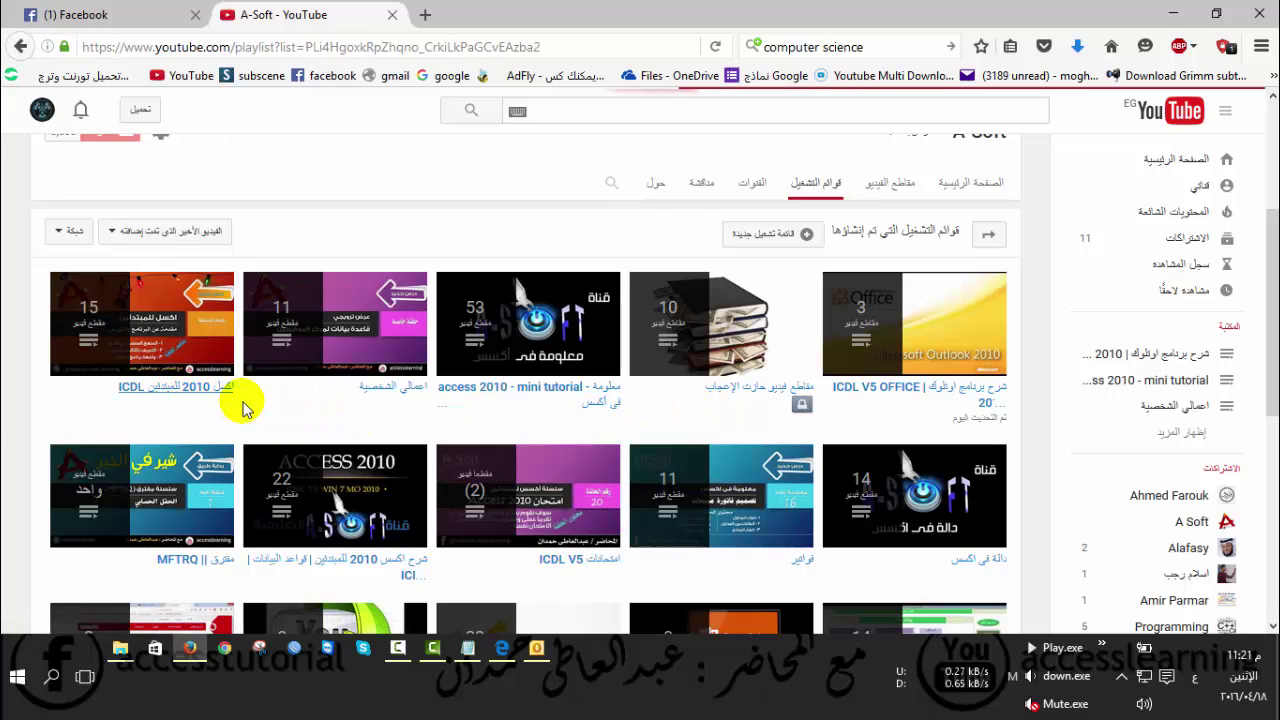
pyautogui.scroll(-2, 750, 400)
pyautogui.scroll(-6, 737, 417)
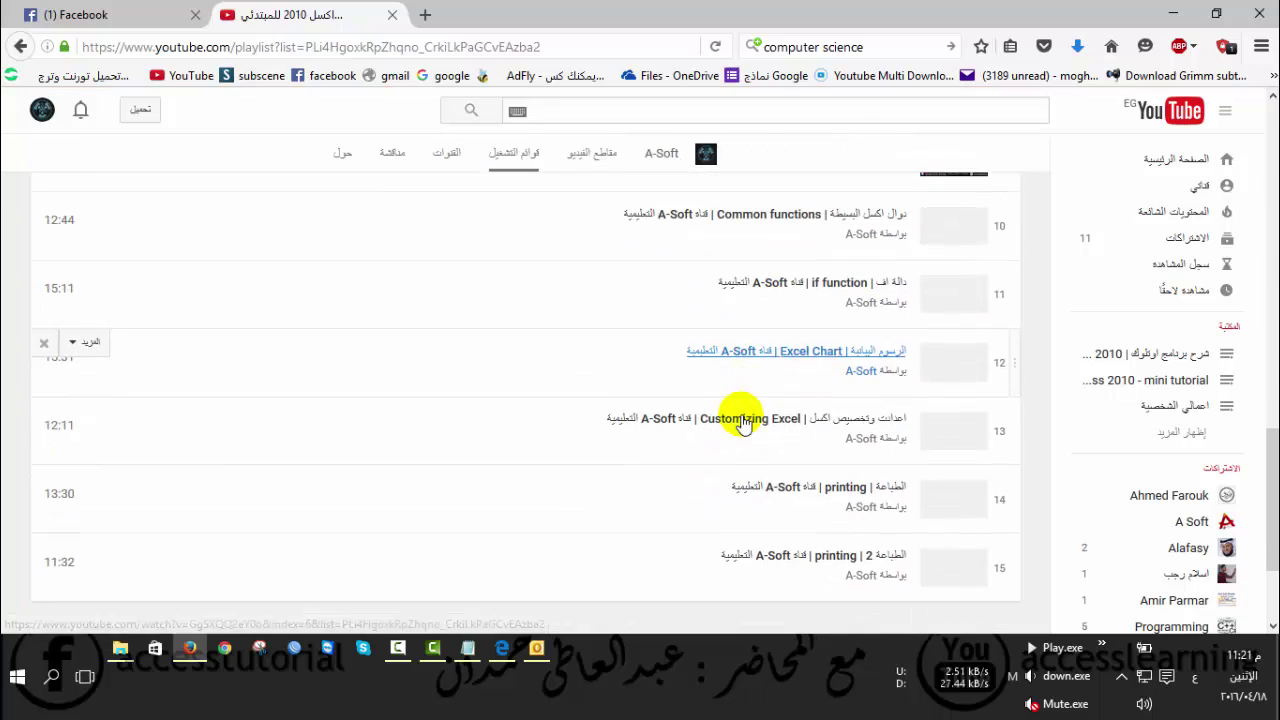
pyautogui.scroll(-2, 737, 417)
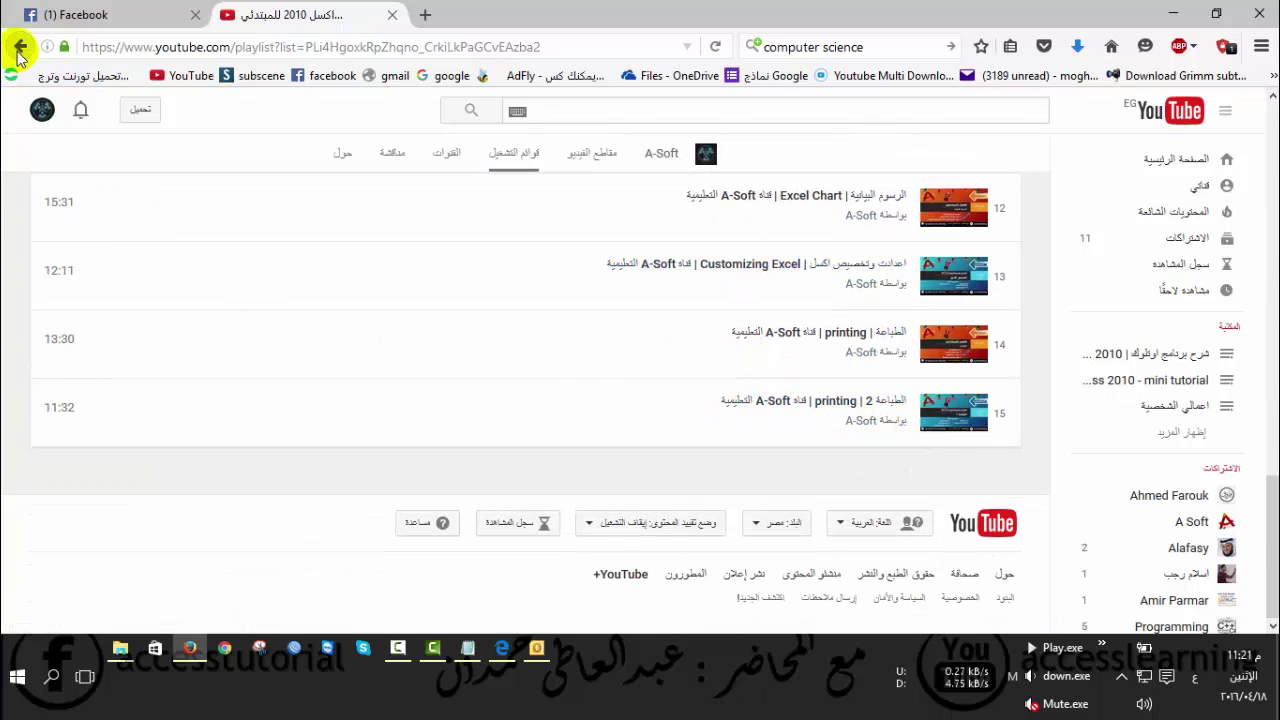
pyautogui.click(20, 46)
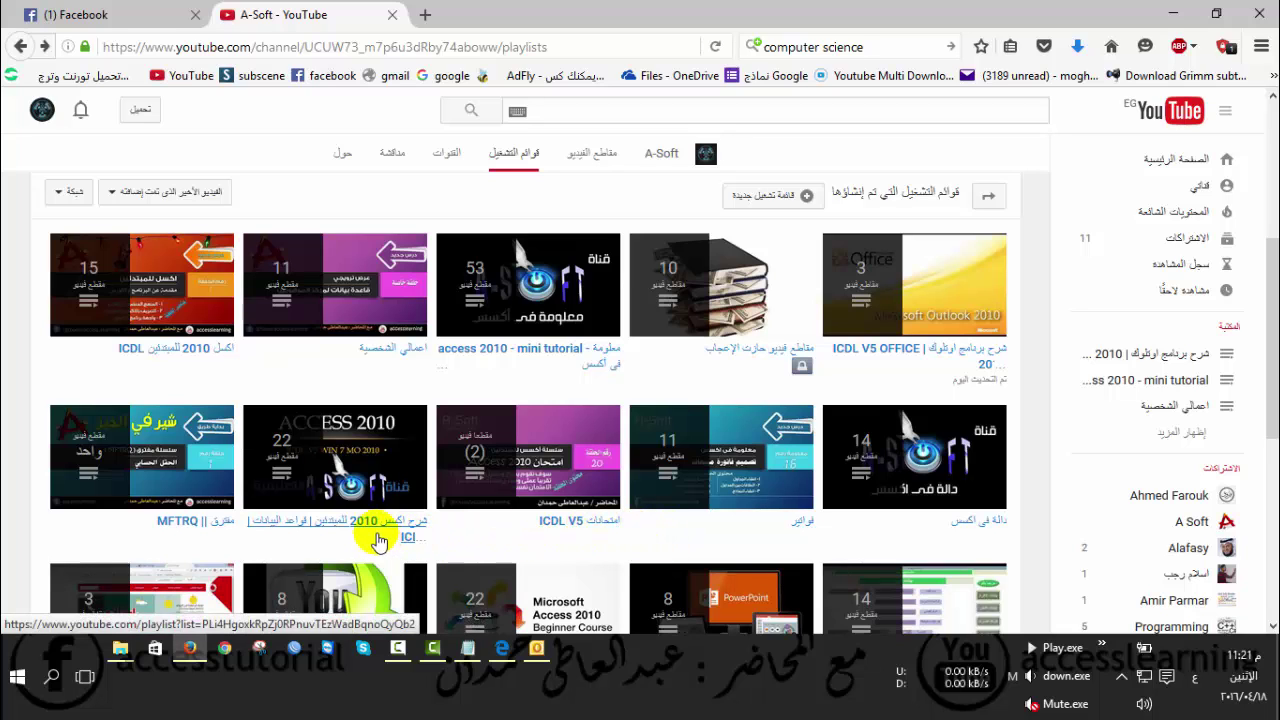
pyautogui.click(357, 535)
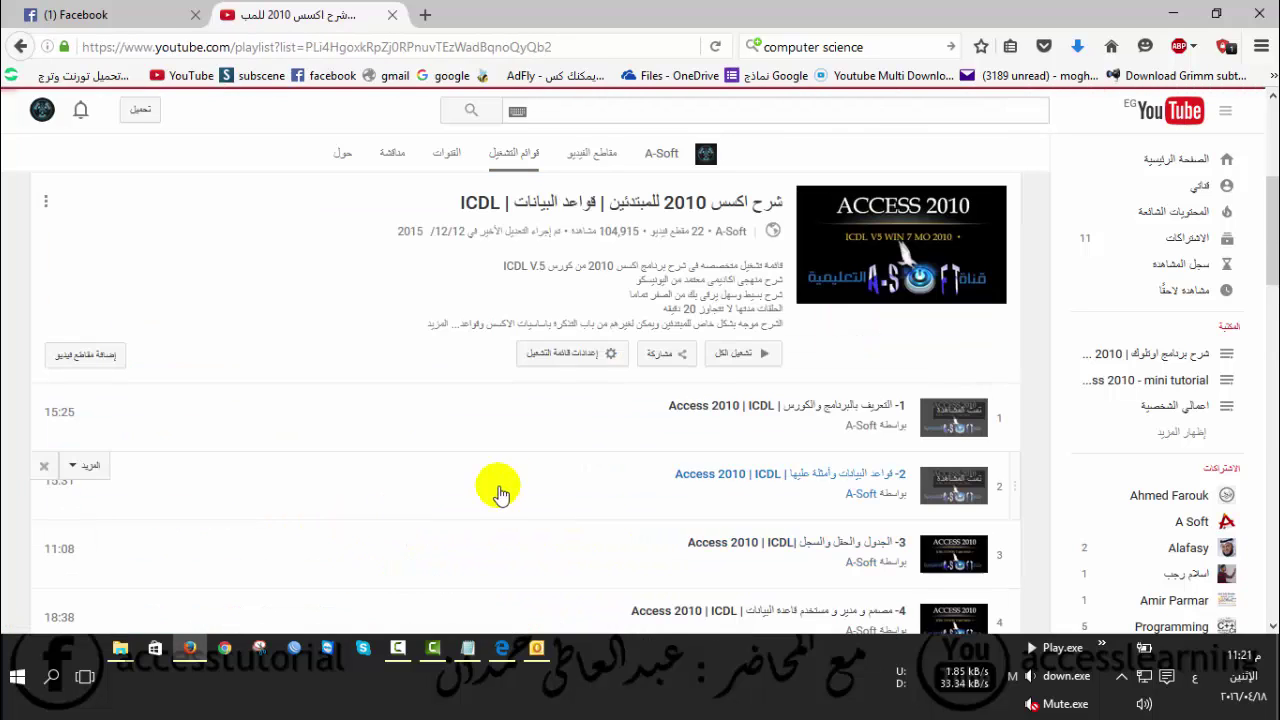
pyautogui.scroll(-3, 517, 486)
pyautogui.scroll(-5, 517, 486)
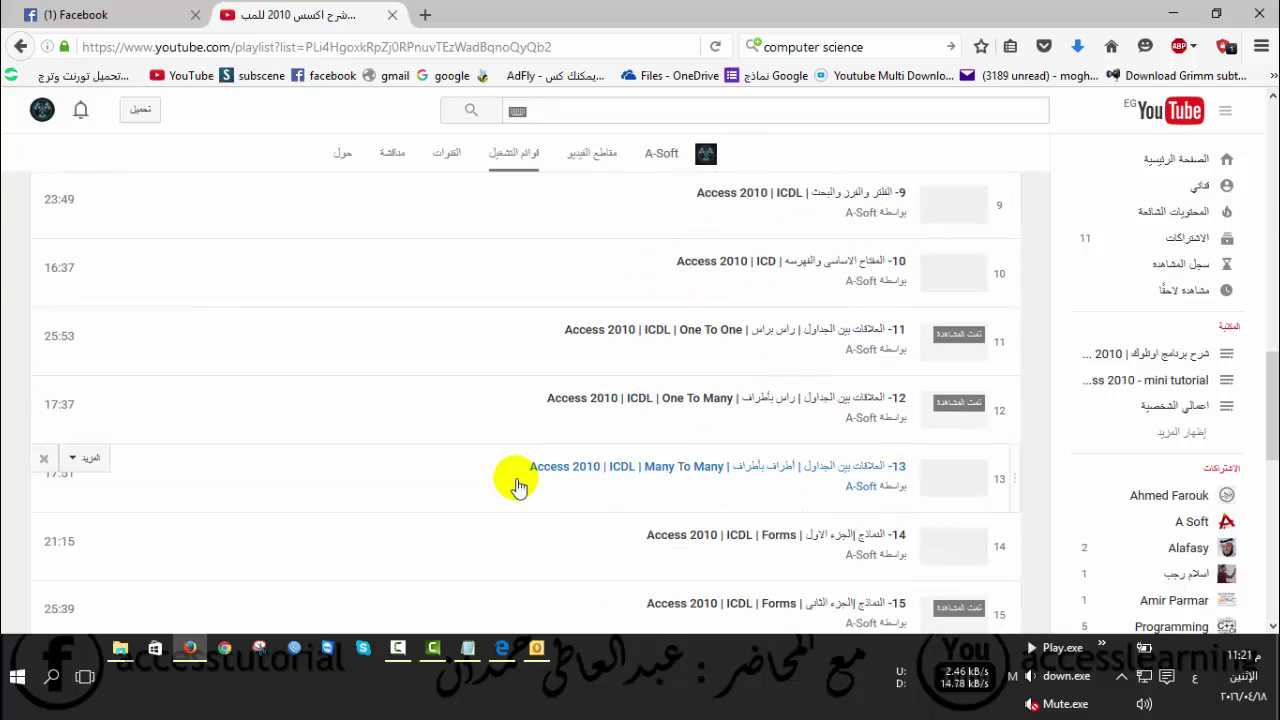
pyautogui.scroll(-3, 517, 486)
pyautogui.scroll(-4, 517, 486)
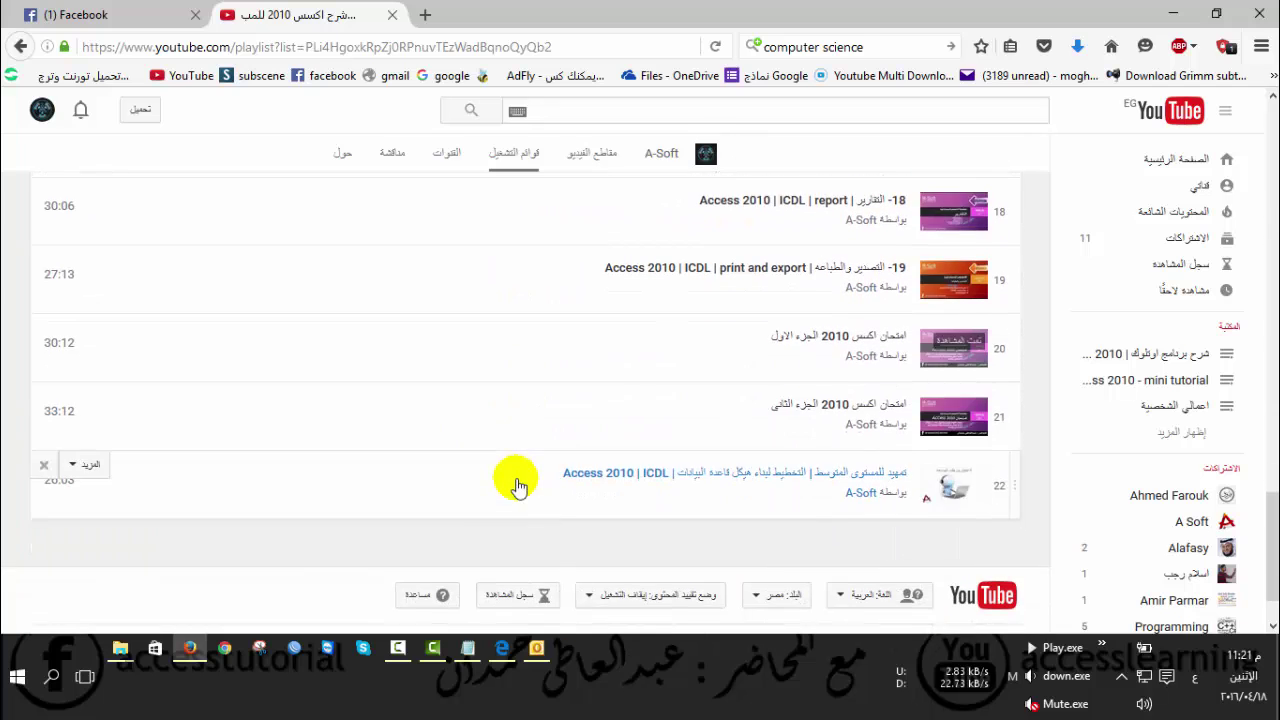
pyautogui.click(20, 46)
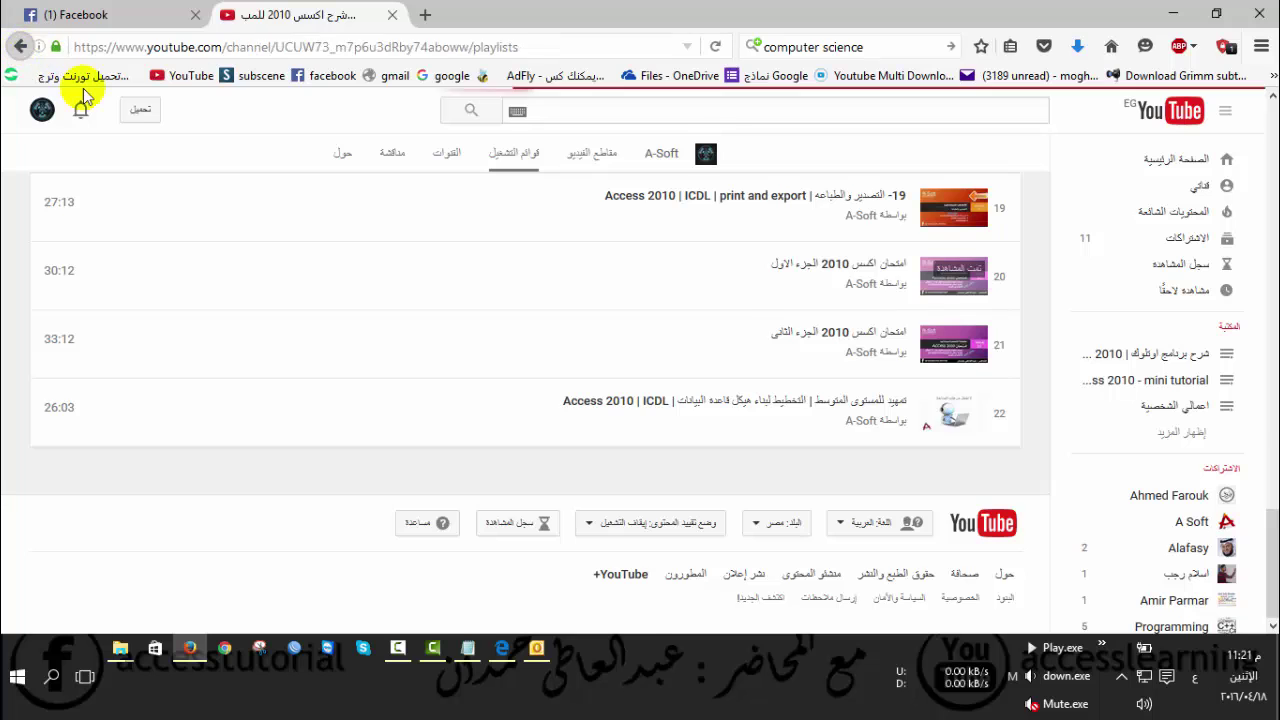
pyautogui.scroll(-3, 345, 517)
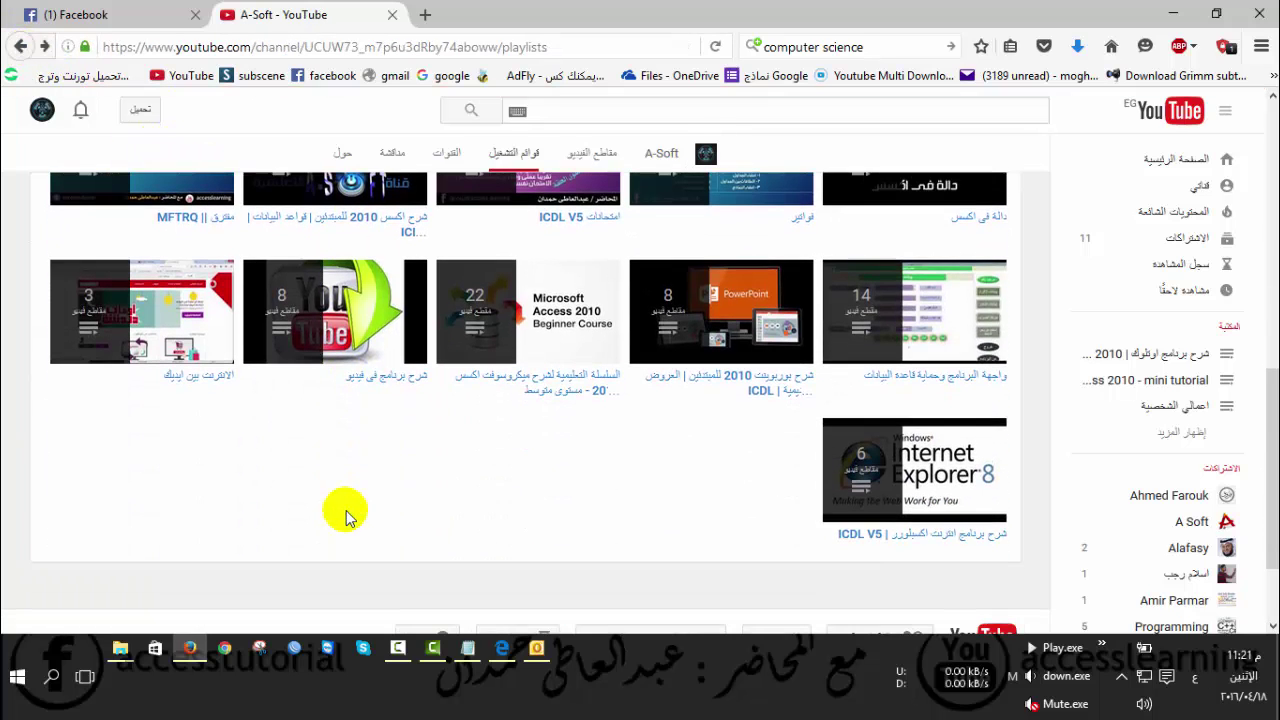
pyautogui.click(868, 535)
pyautogui.scroll(-3, 630, 506)
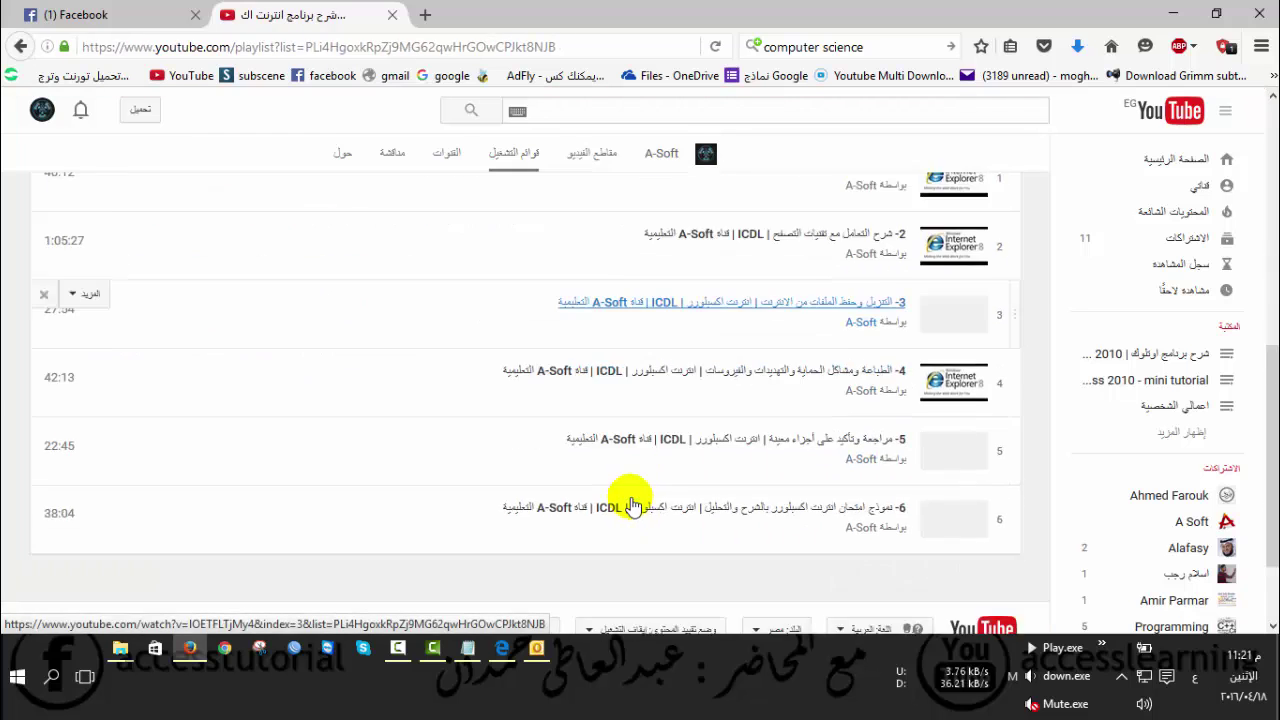
pyautogui.scroll(3, 500, 458)
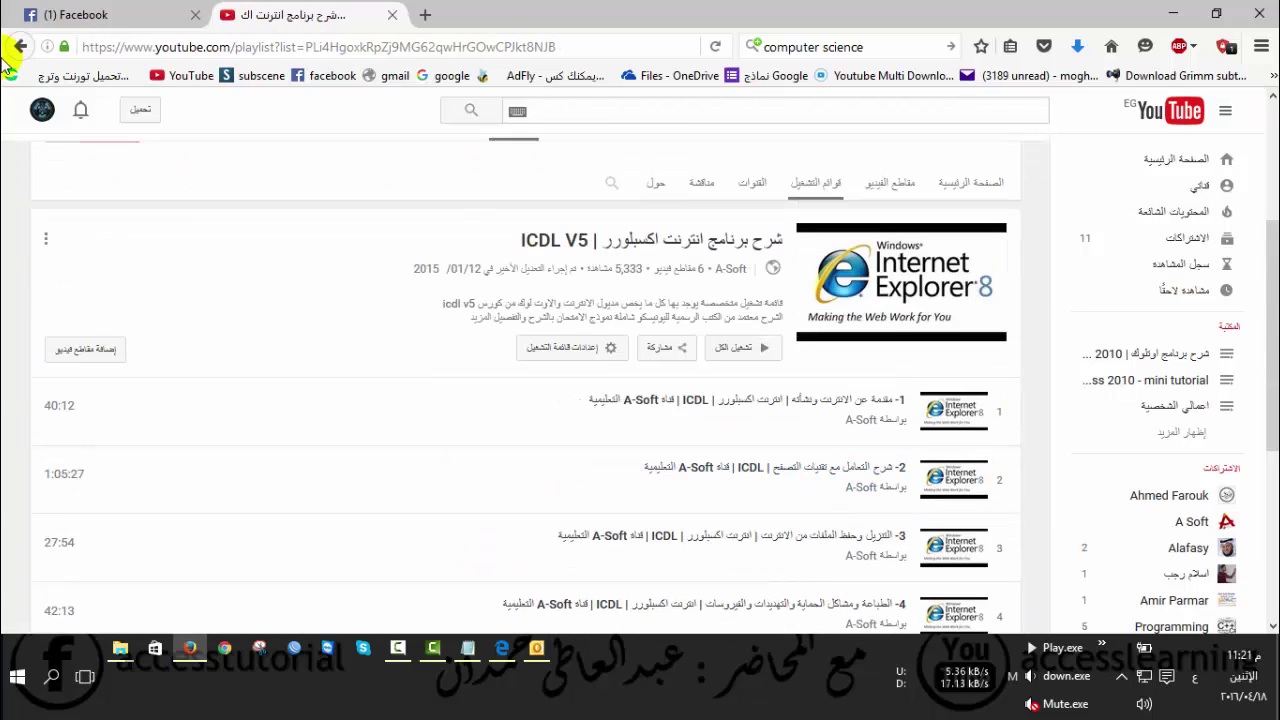
pyautogui.click(20, 46)
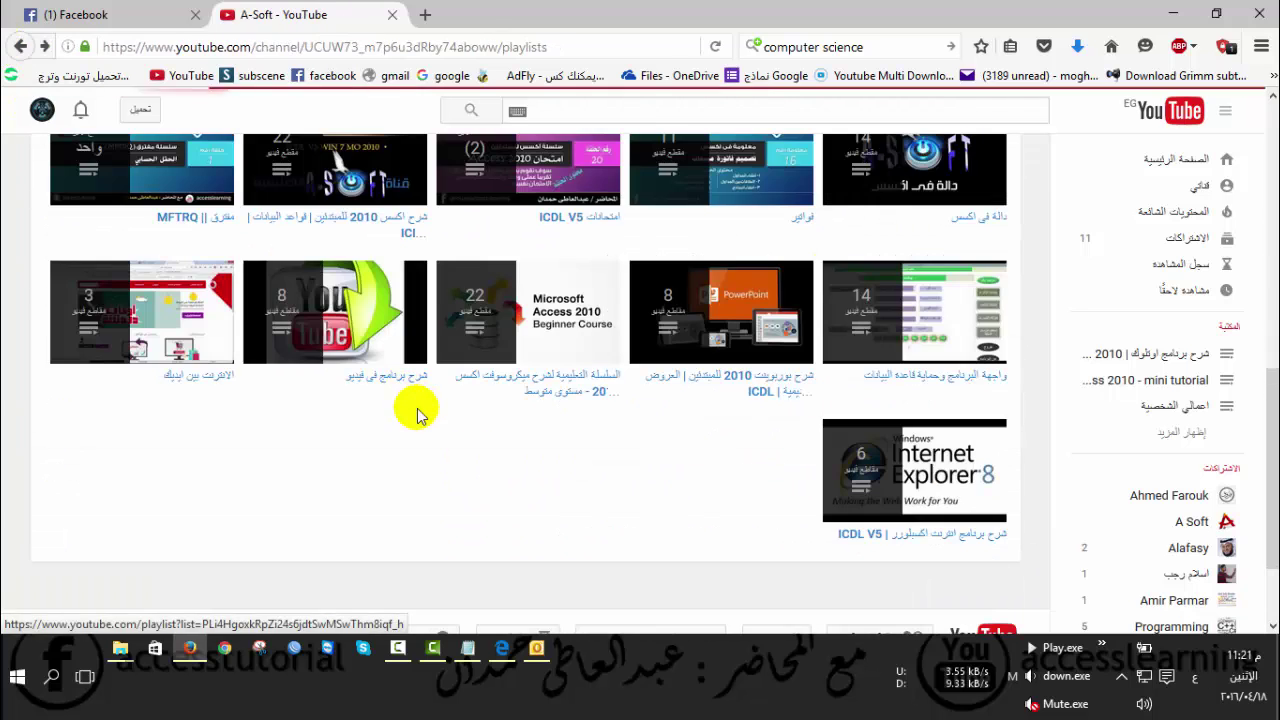
pyautogui.click(708, 380)
pyautogui.scroll(-4, 606, 440)
pyautogui.scroll(-2, 606, 443)
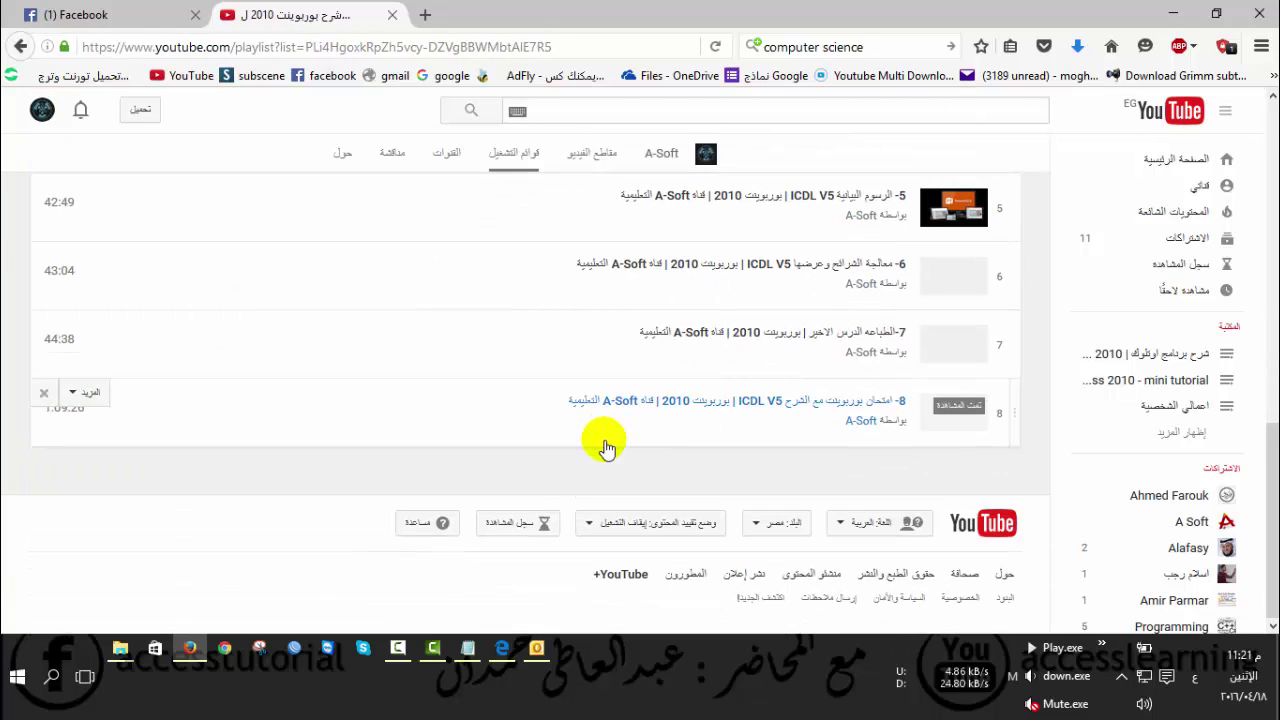
pyautogui.click(20, 46)
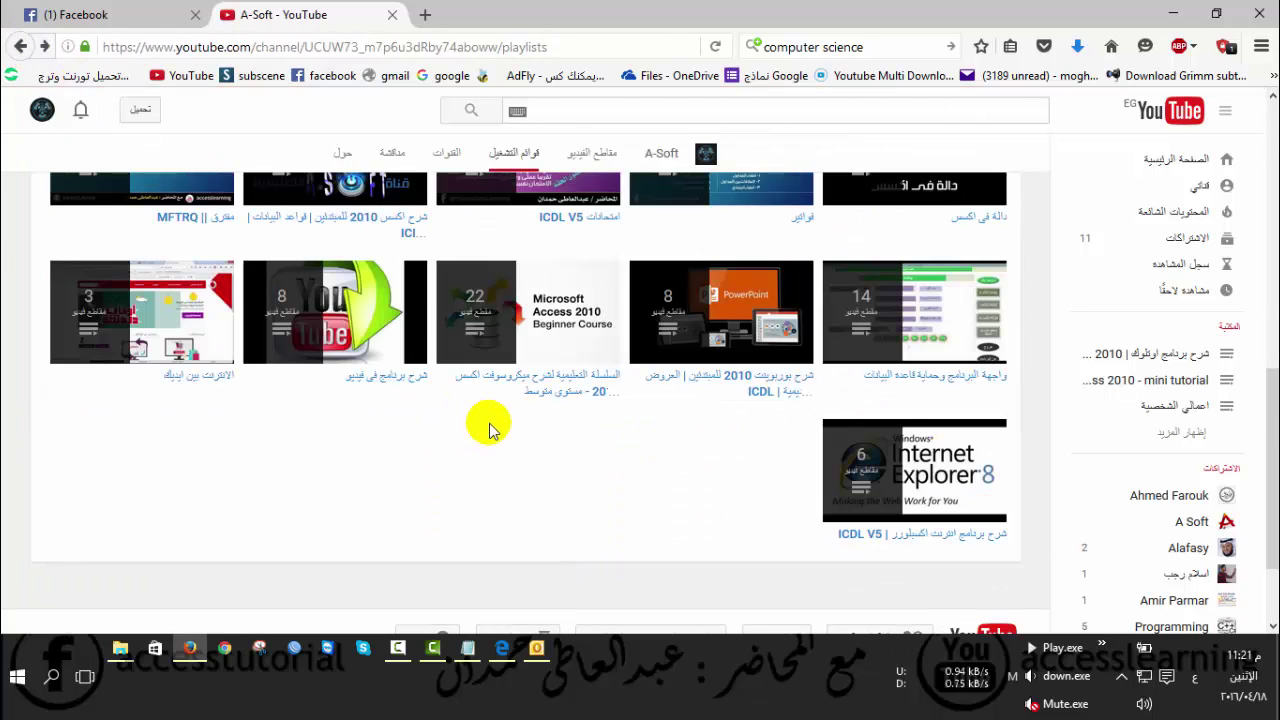
pyautogui.scroll(3, 490, 428)
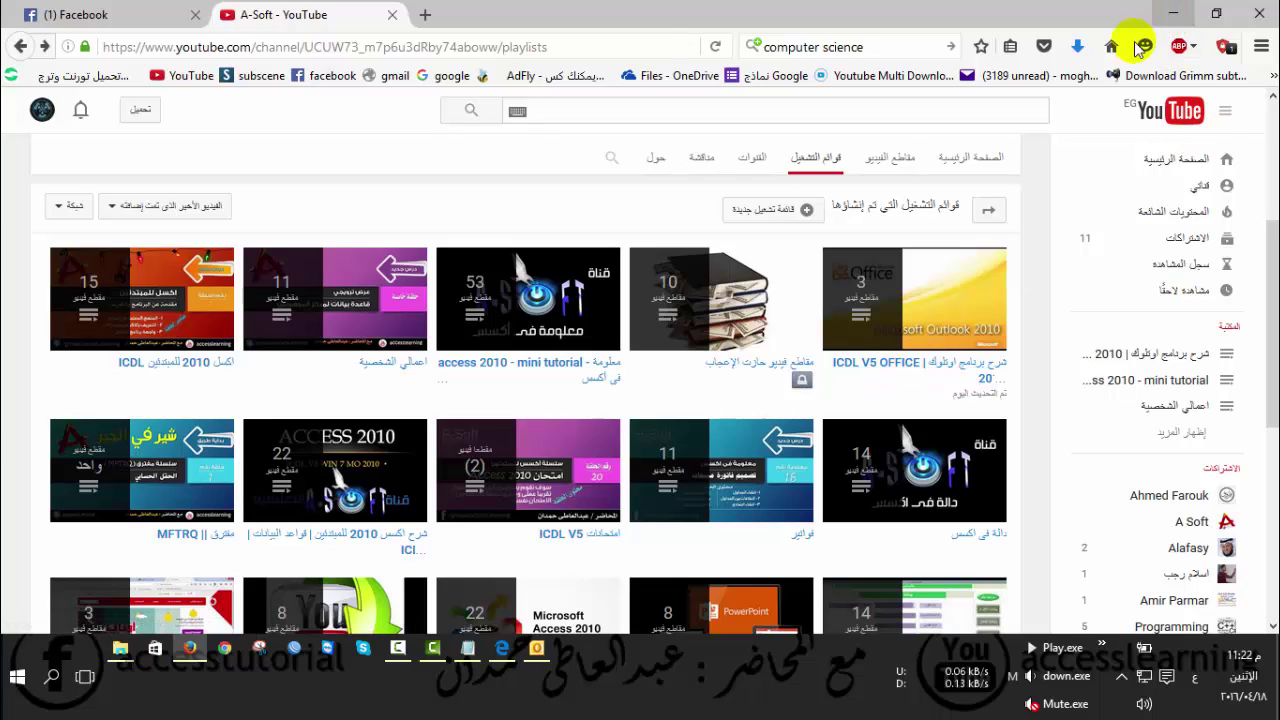
# - Go to the A-Soft channel's Home page
pyautogui.click(966, 157)
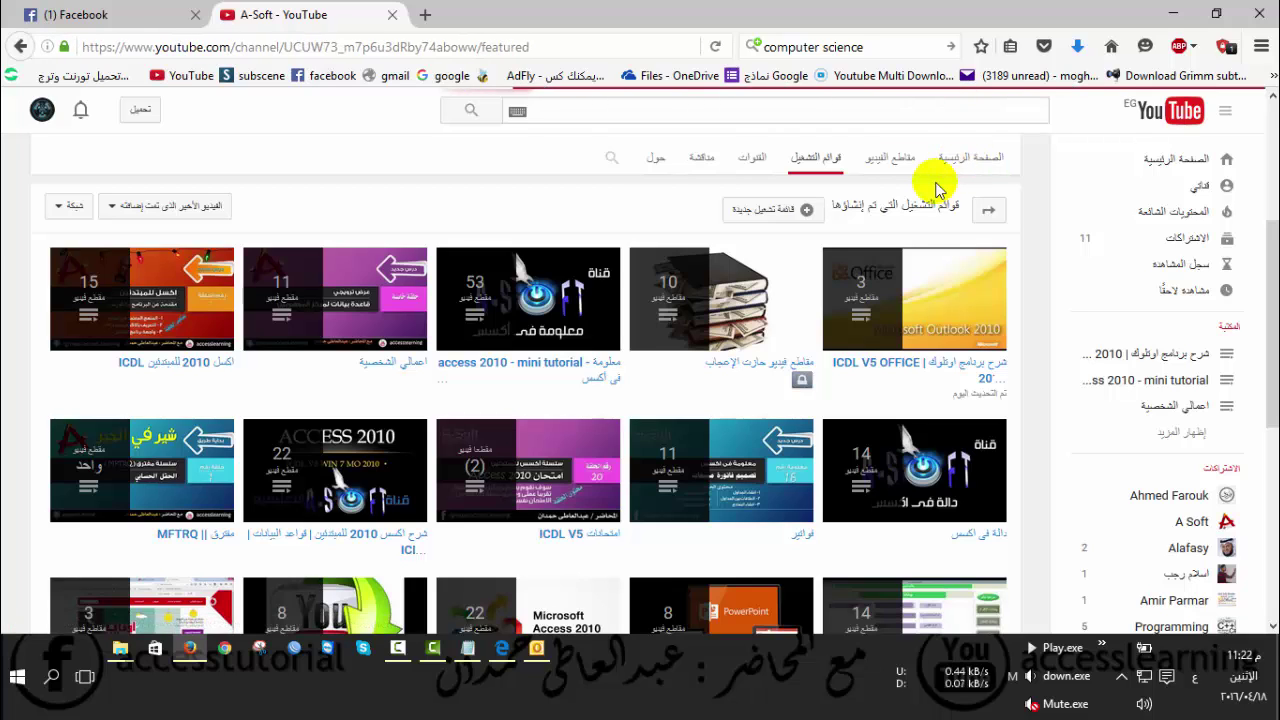